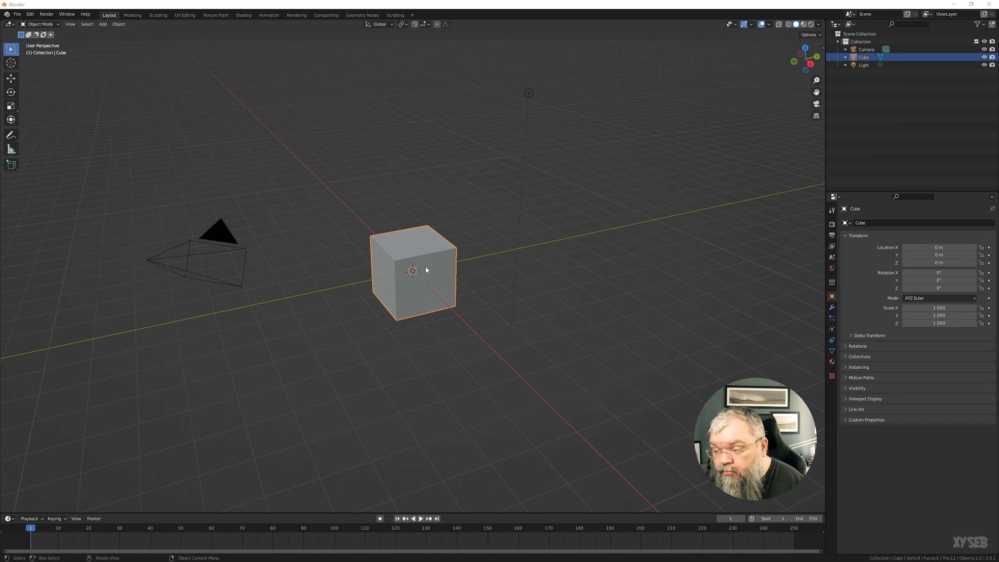
# Add a UV sphere to the scene inside the default cube
pyautogui.moveTo(342, 301); pyautogui.dragTo(349, 291, button='middle')
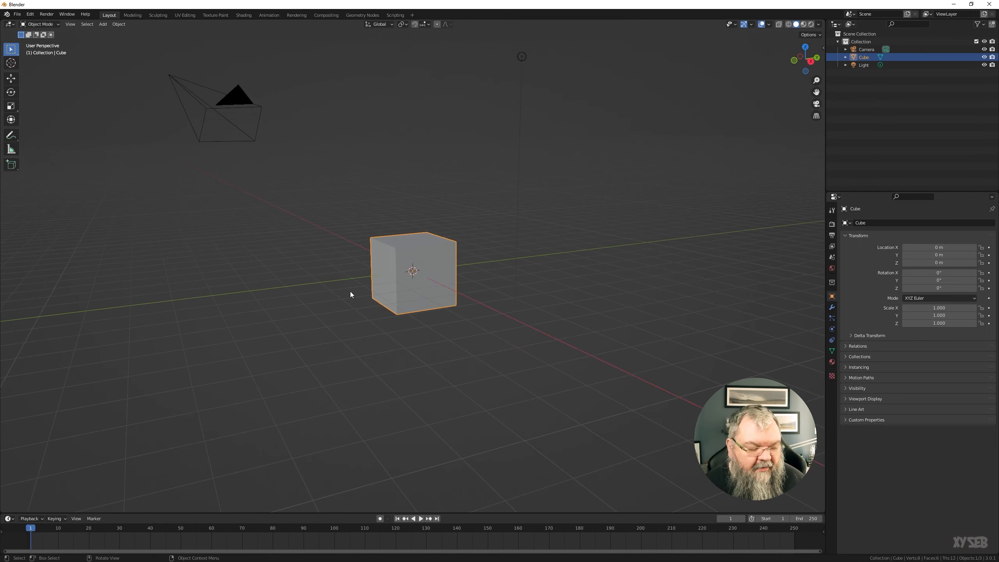
pyautogui.scroll(2, 468, 324)
pyautogui.hotkey('shift', 'a')
pyautogui.moveTo(400, 290)
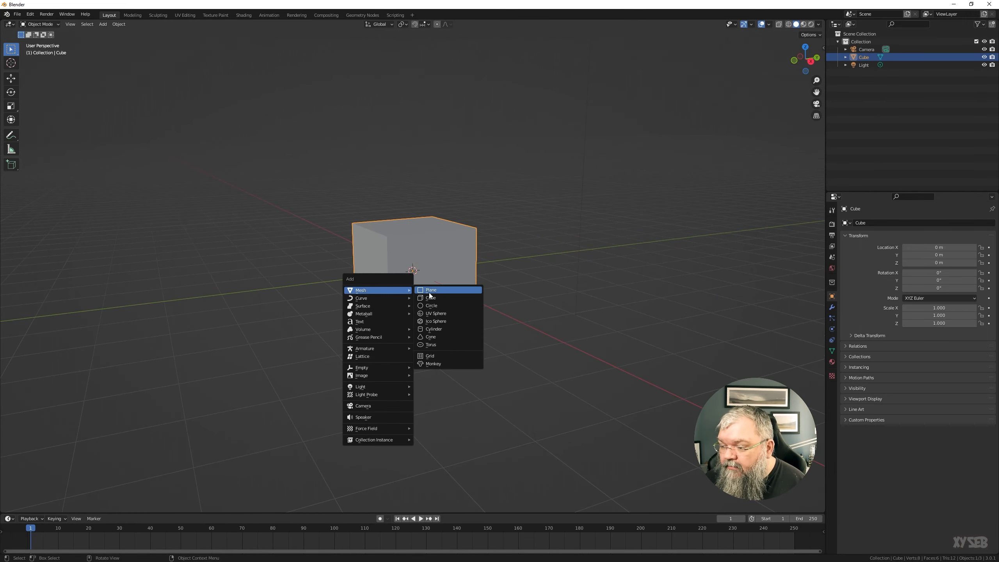
pyautogui.click(436, 315)
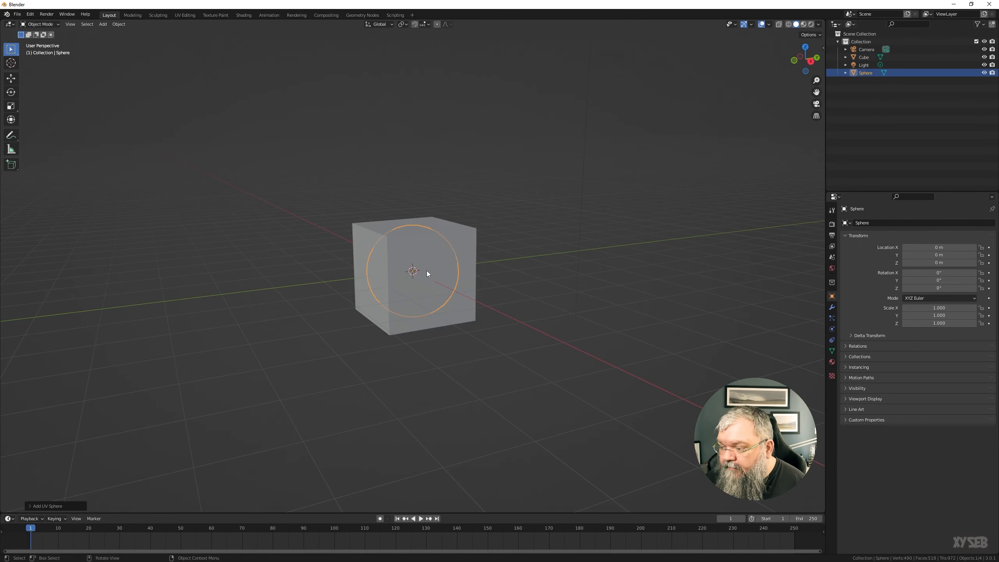
# Subdivide the whole cube mesh four times in Edit Mode, ending back in Object Mode
pyautogui.rightClick(455, 293)
pyautogui.press('Escape')
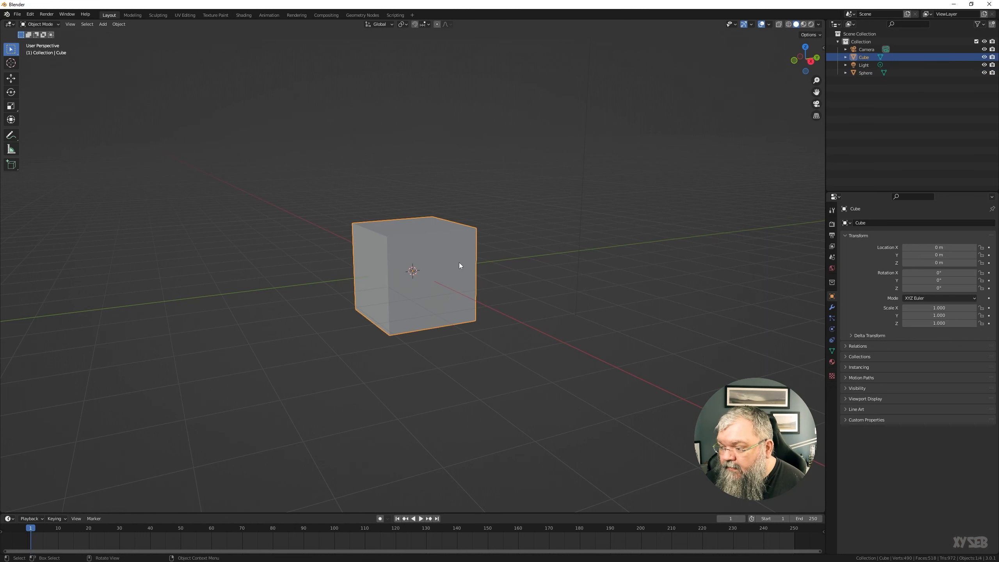
pyautogui.press('Tab')
pyautogui.rightClick(452, 253)
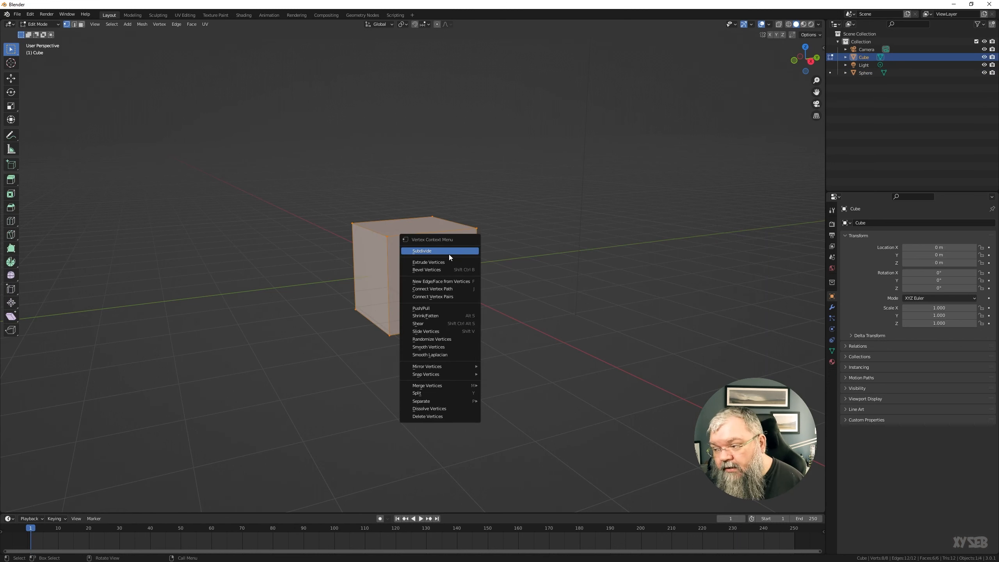
pyautogui.click(448, 254)
pyautogui.rightClick(451, 255)
pyautogui.click(451, 255)
pyautogui.rightClick(451, 254)
pyautogui.click(451, 254)
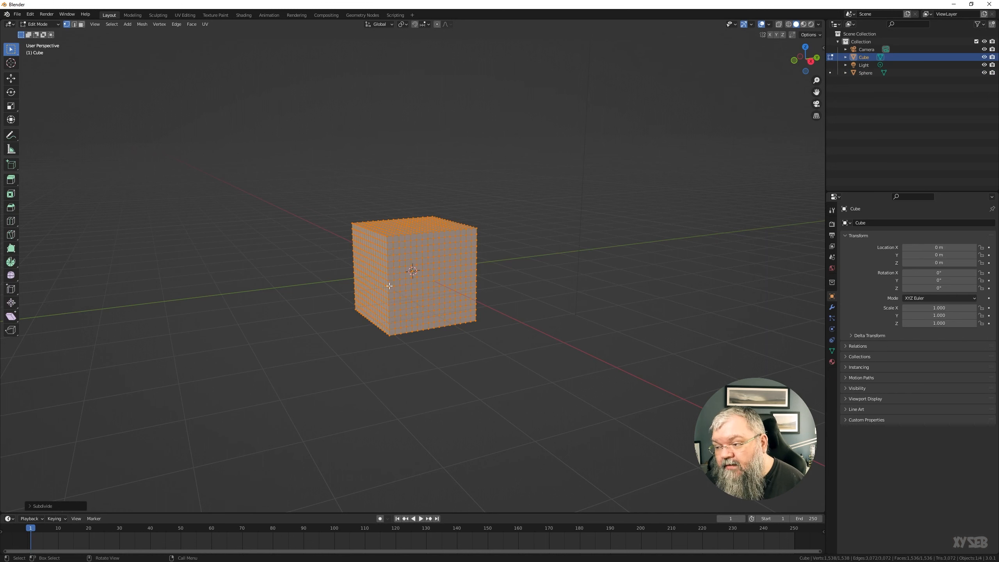
pyautogui.press('Tab')
# Scale the cube down uniformly to about 0.834 so the sphere bulges through its faces
pyautogui.scroll(4, 477, 297)
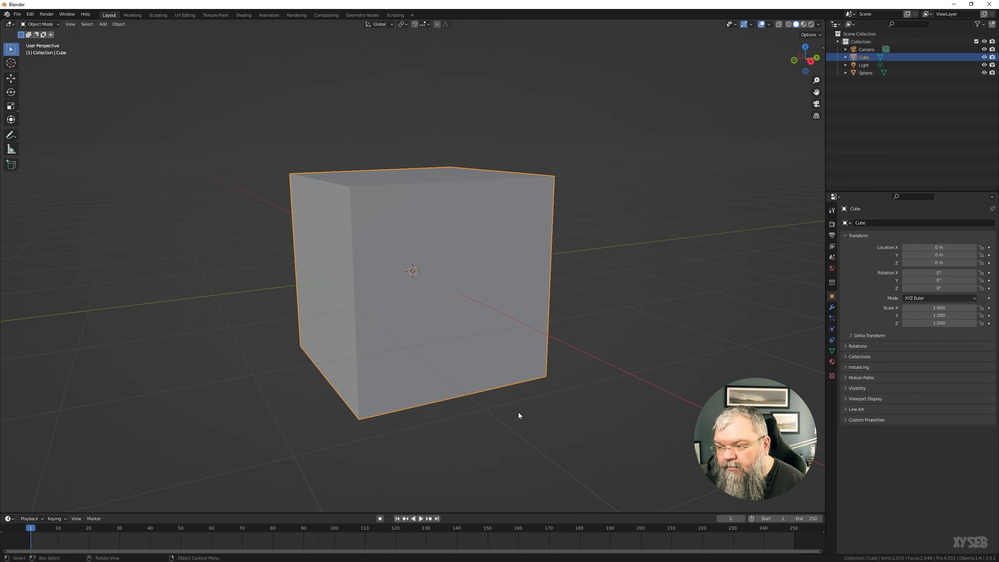
pyautogui.press('s')
pyautogui.click(513, 374)
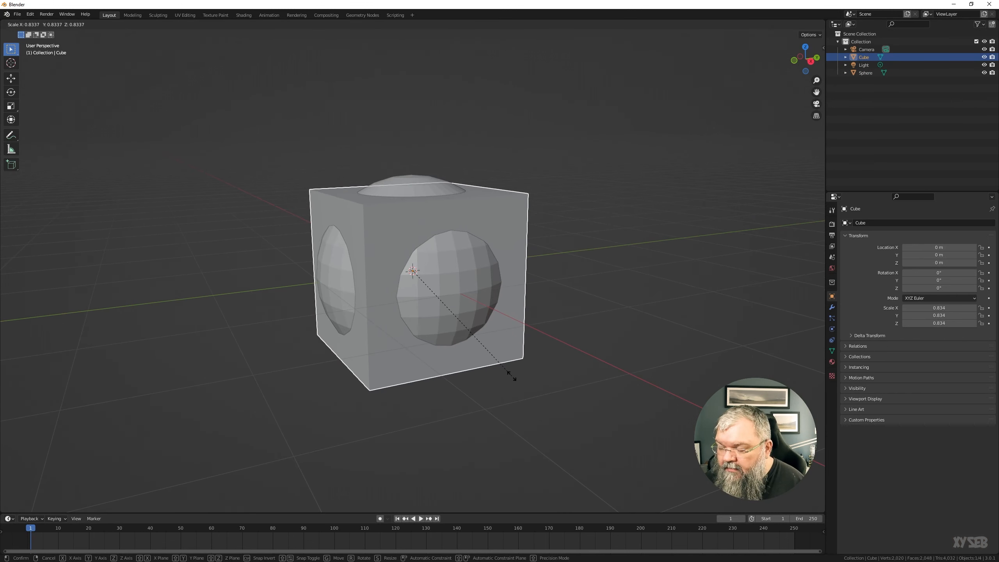
pyautogui.moveTo(512, 374); pyautogui.dragTo(401, 279, button='middle')
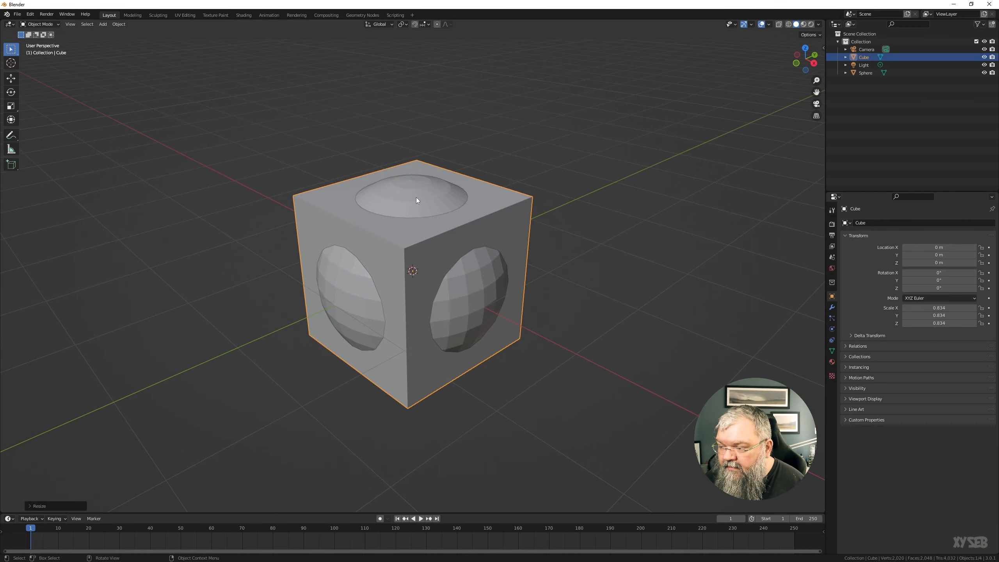
pyautogui.moveTo(415, 200); pyautogui.dragTo(339, 260, button='middle')
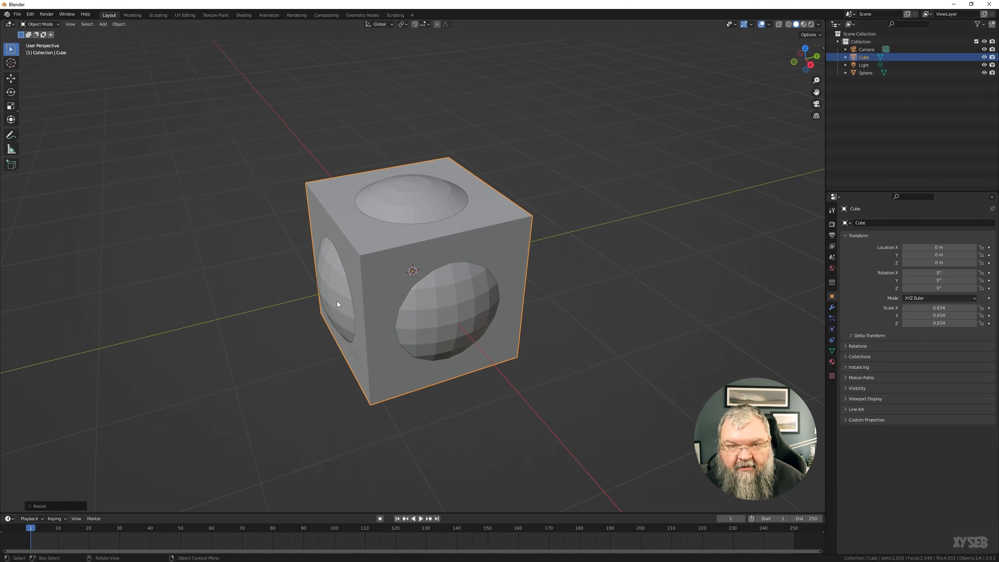
pyautogui.moveTo(440, 281); pyautogui.dragTo(502, 276, button='middle')
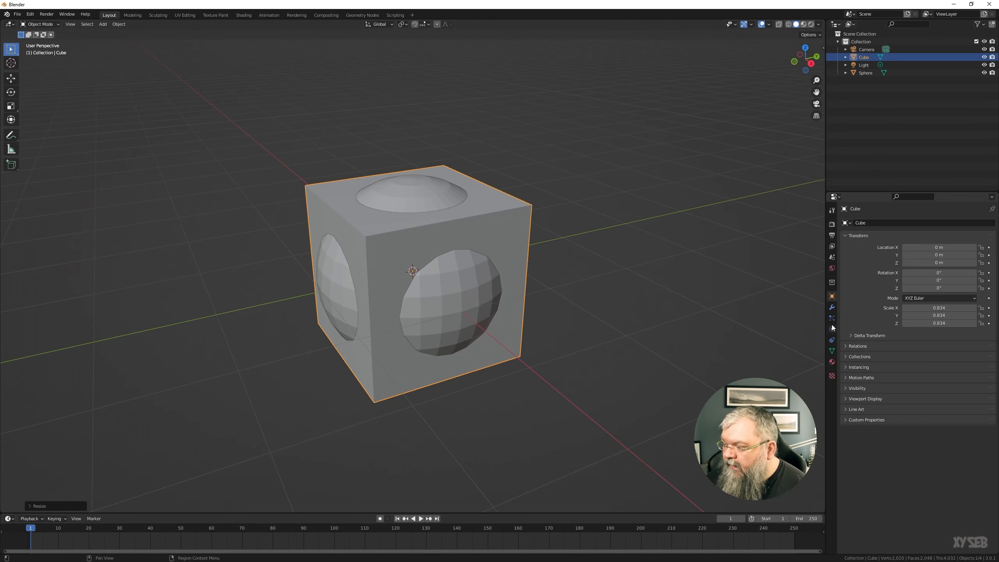
# Add a Shrinkwrap modifier to the cube
pyautogui.moveTo(580, 317); pyautogui.dragTo(544, 292, button='middle')
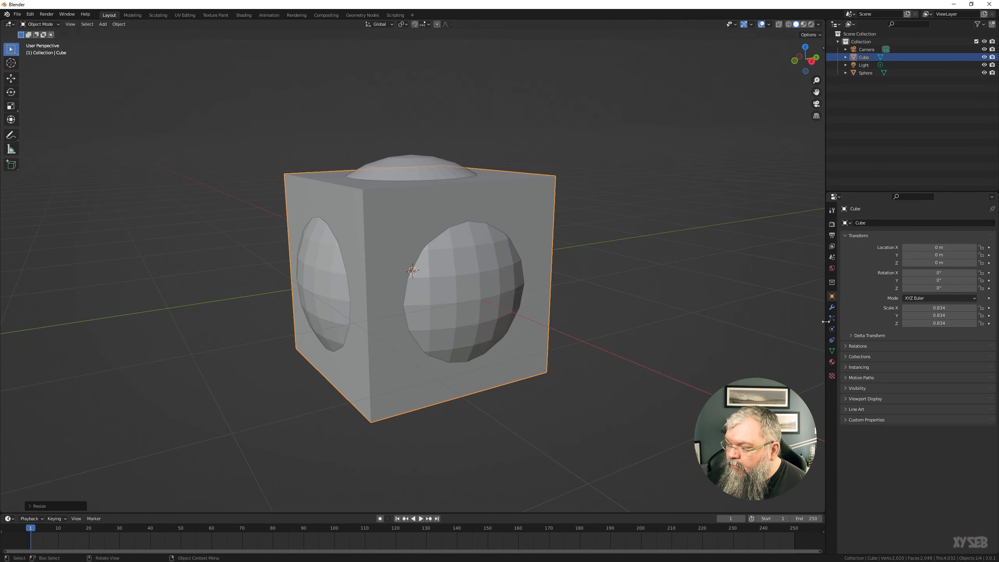
pyautogui.click(832, 307)
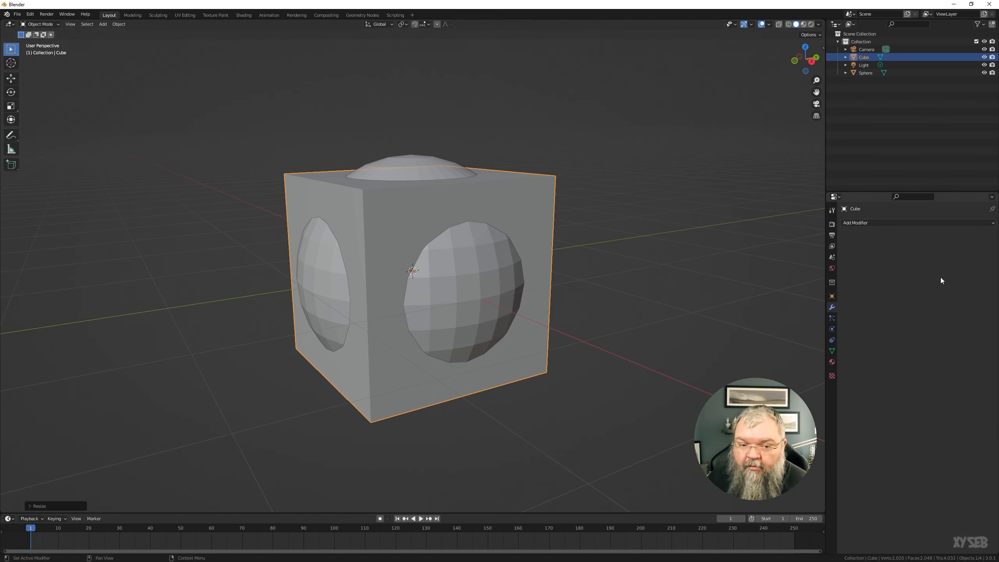
pyautogui.click(901, 223)
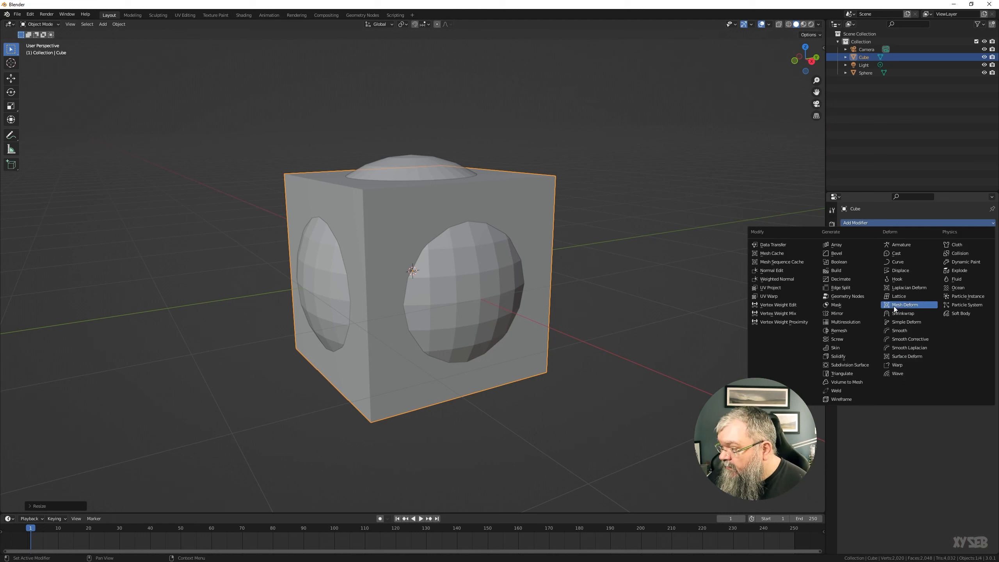
pyautogui.click(898, 314)
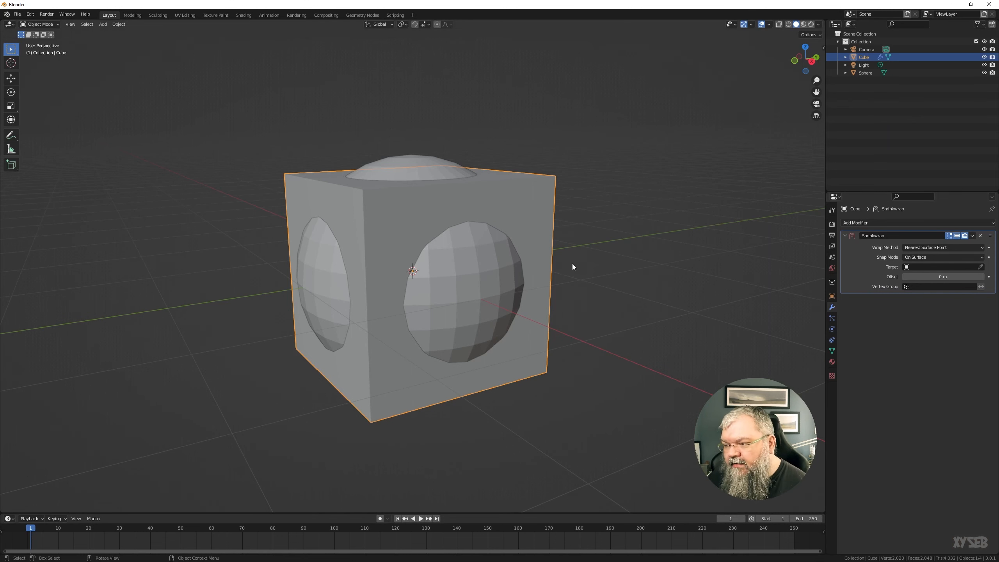
# Pick the sphere as the Shrinkwrap target and inspect the wrapped cube from several angles
pyautogui.moveTo(572, 264)
pyautogui.mouseDown(button='middle')
pyautogui.moveTo(564, 270)
pyautogui.moveTo(588, 268)
pyautogui.mouseUp(button='middle')
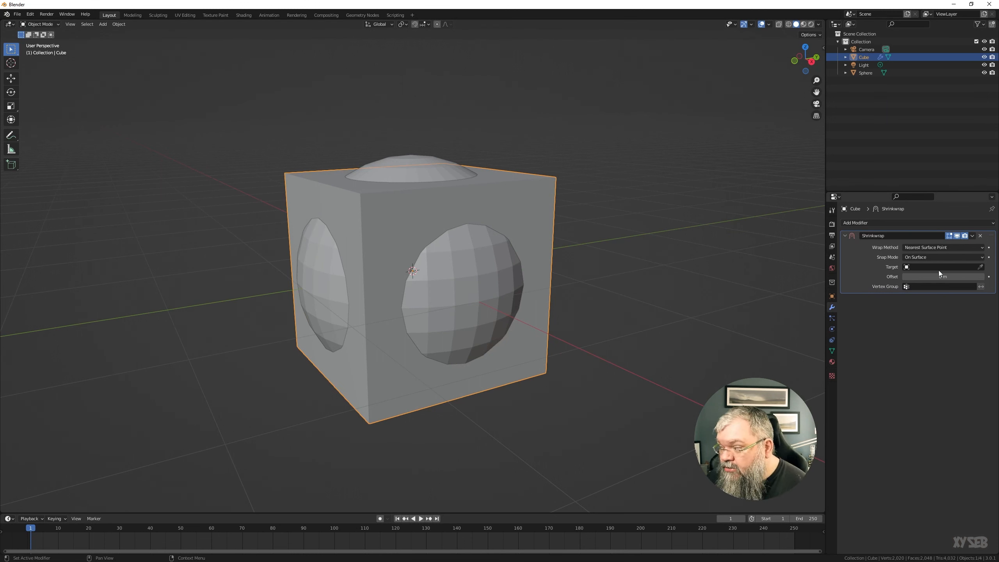
pyautogui.click(980, 267)
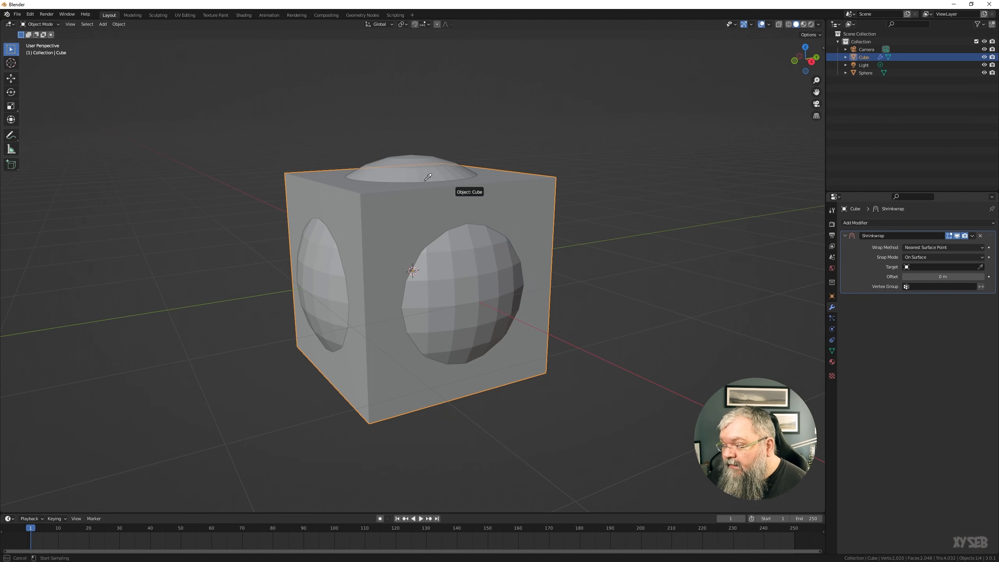
pyautogui.click(411, 157)
pyautogui.moveTo(672, 293); pyautogui.dragTo(485, 292, button='middle')
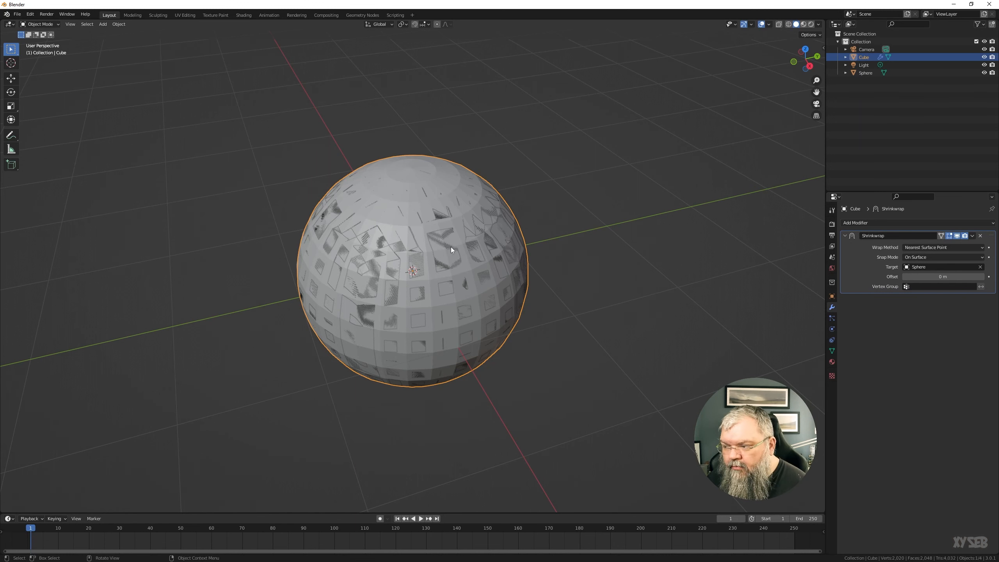
pyautogui.moveTo(451, 246)
pyautogui.mouseDown(button='middle')
pyautogui.moveTo(468, 217)
pyautogui.moveTo(458, 241)
pyautogui.mouseUp(button='middle')
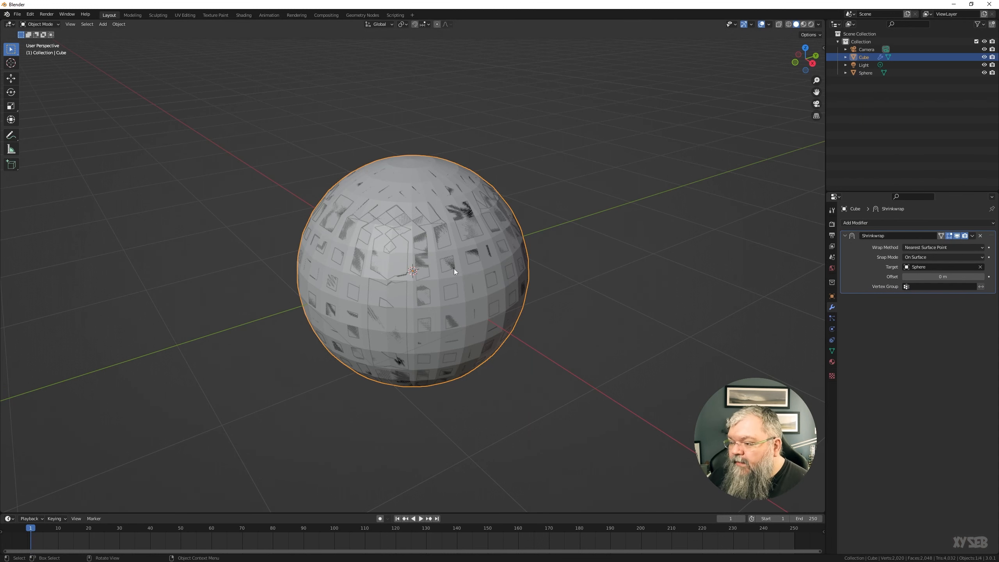
pyautogui.scroll(3, 398, 275)
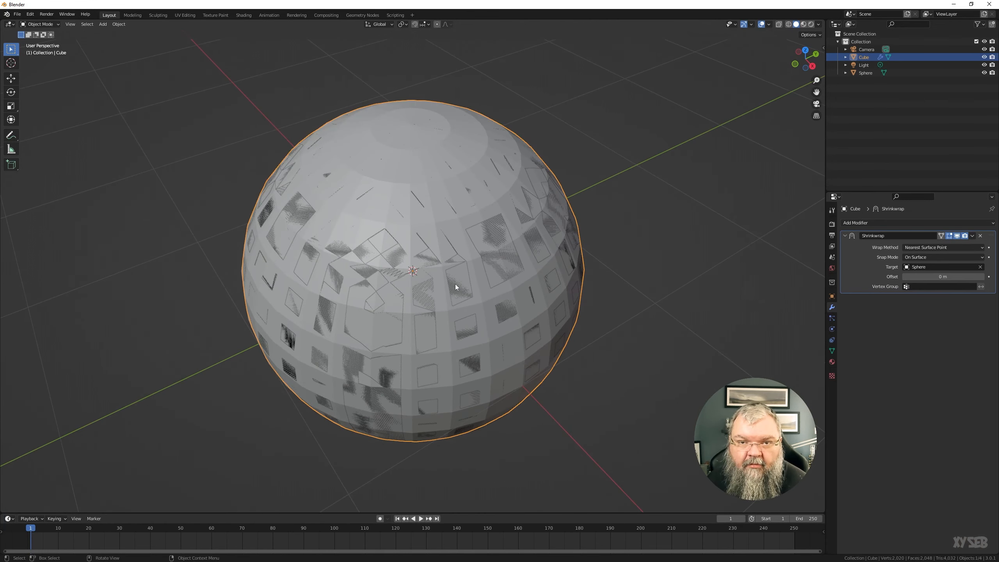
pyautogui.moveTo(455, 284)
pyautogui.mouseDown(button='middle')
pyautogui.moveTo(443, 305)
pyautogui.moveTo(440, 291)
pyautogui.mouseUp(button='middle')
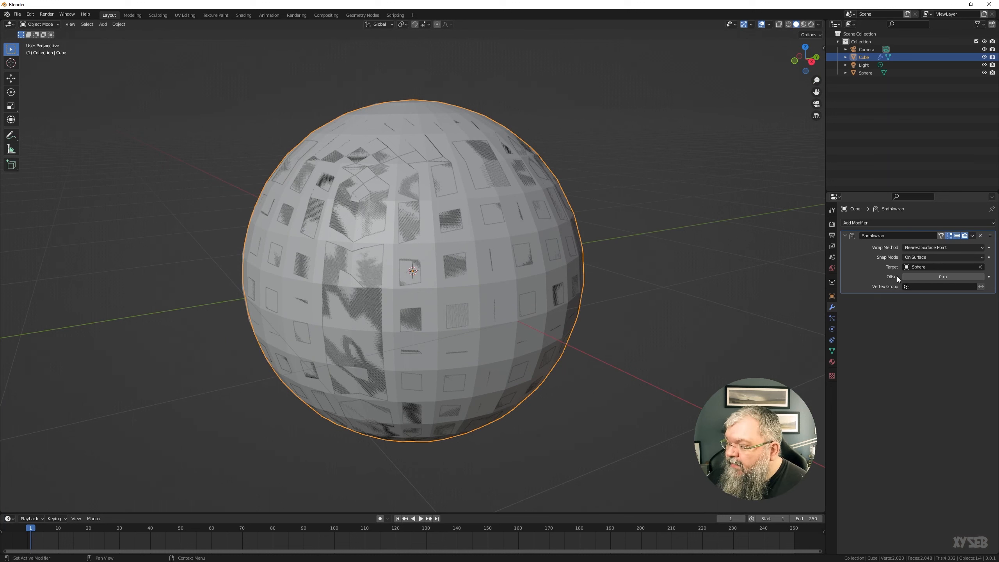
# Set the Shrinkwrap offset to 0.05 m and turn on X-ray display to inspect the overlapping surfaces
pyautogui.moveTo(931, 276); pyautogui.dragTo(938, 276)
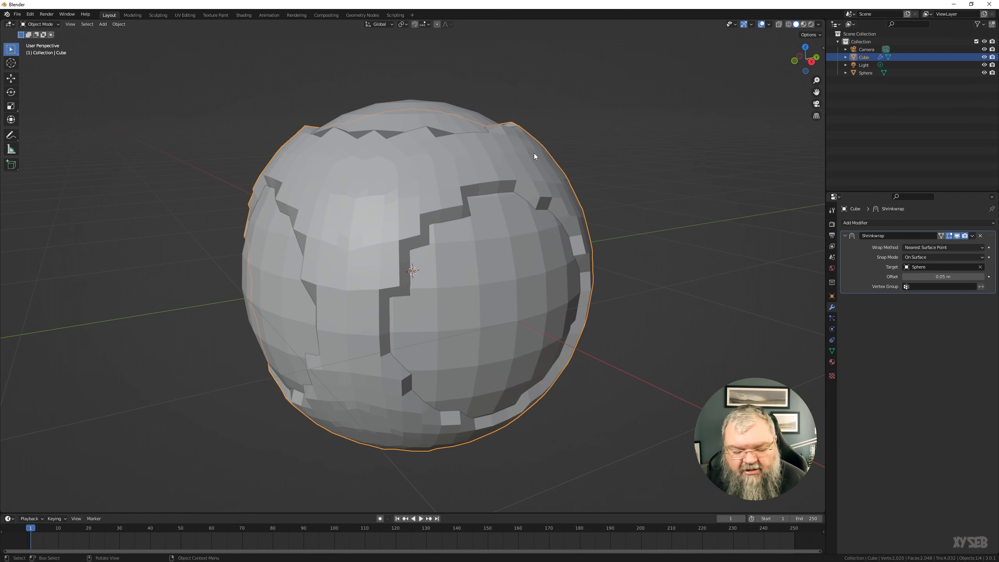
pyautogui.hotkey('alt', 'z')
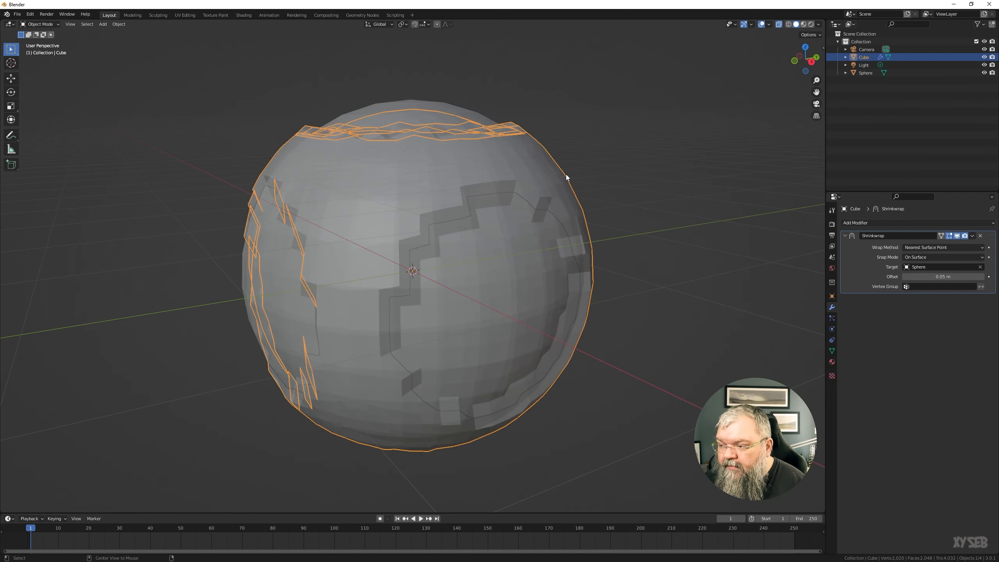
pyautogui.moveTo(566, 174); pyautogui.dragTo(538, 206, button='middle')
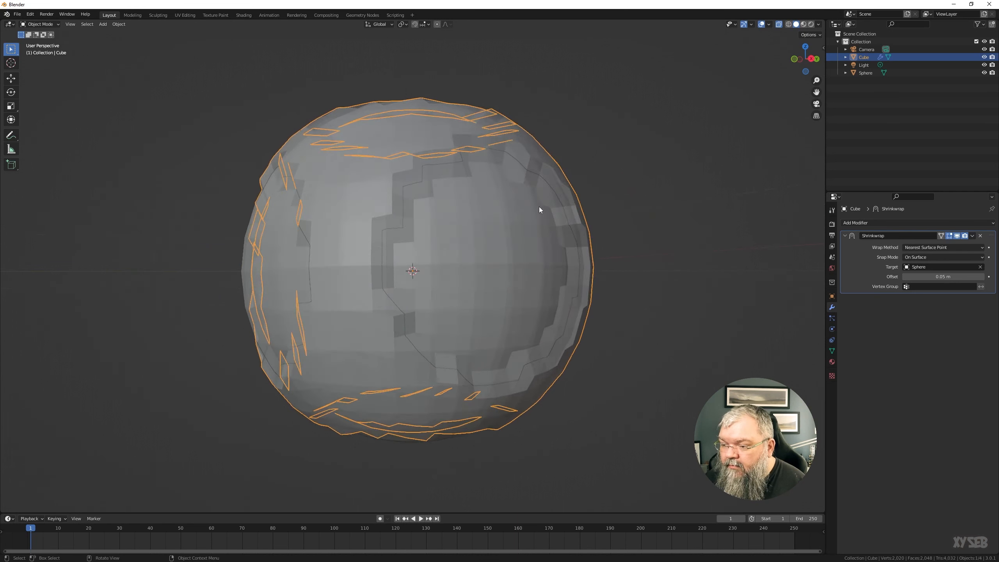
pyautogui.scroll(-2, 539, 206)
pyautogui.moveTo(439, 209)
pyautogui.mouseDown(button='middle')
pyautogui.moveTo(427, 225)
pyautogui.moveTo(429, 213)
pyautogui.mouseUp(button='middle')
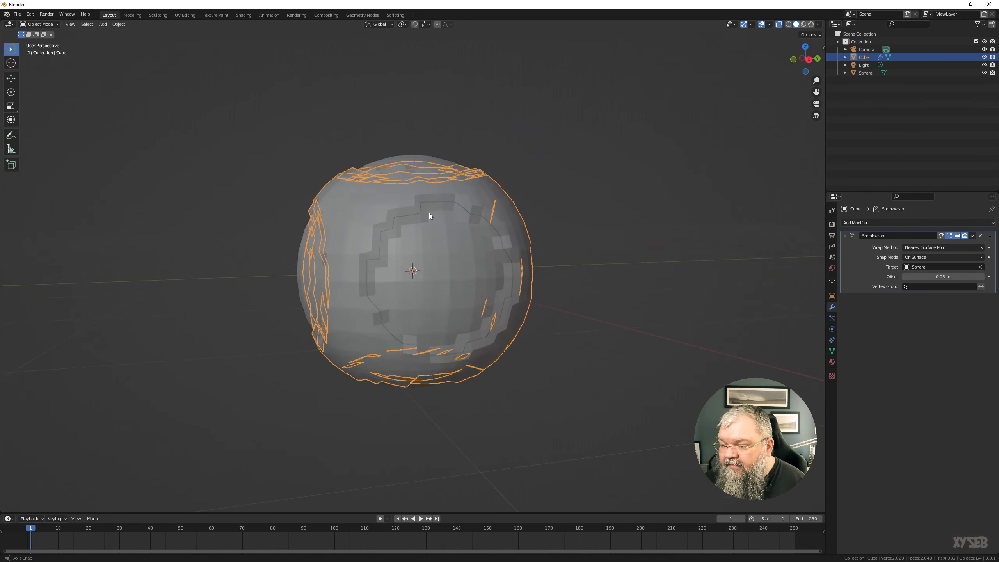
pyautogui.scroll(3, 313, 258)
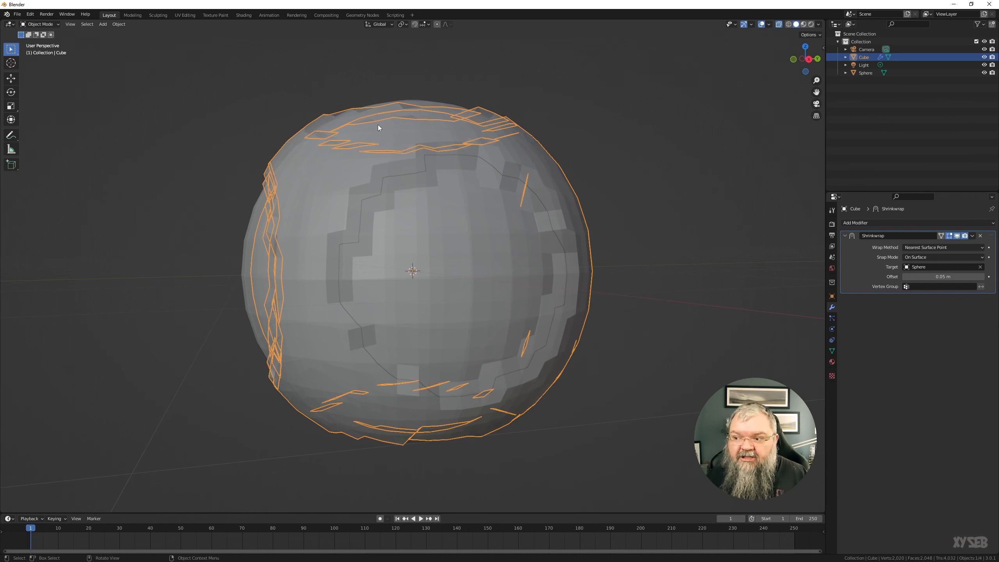
# Compare the cube's original mesh in Edit Mode with the wrapped shape, ending in Object Mode
pyautogui.moveTo(319, 112); pyautogui.dragTo(239, 213, button='middle')
pyautogui.press('Tab')
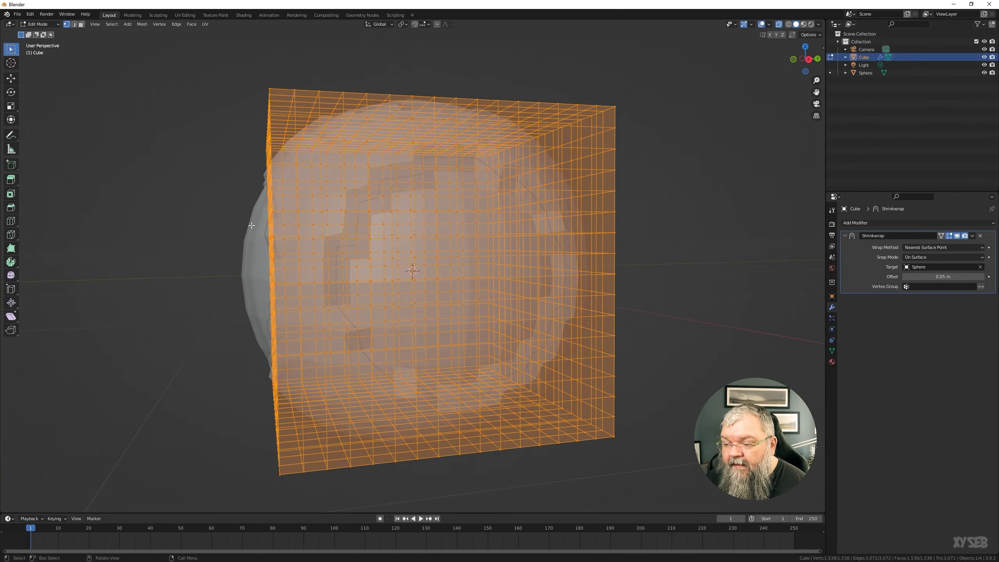
pyautogui.press('Tab')
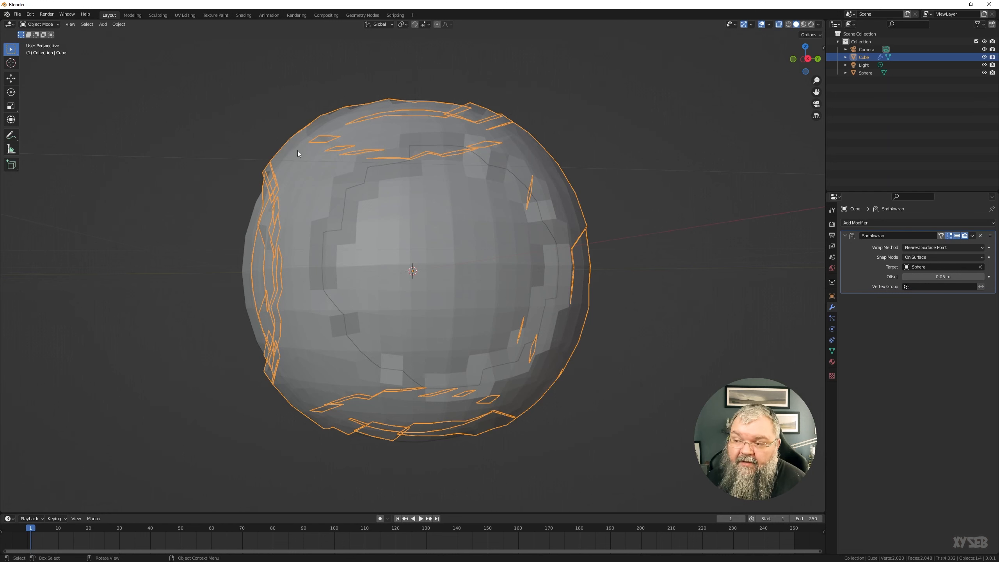
pyautogui.moveTo(262, 94); pyautogui.dragTo(388, 200, button='middle')
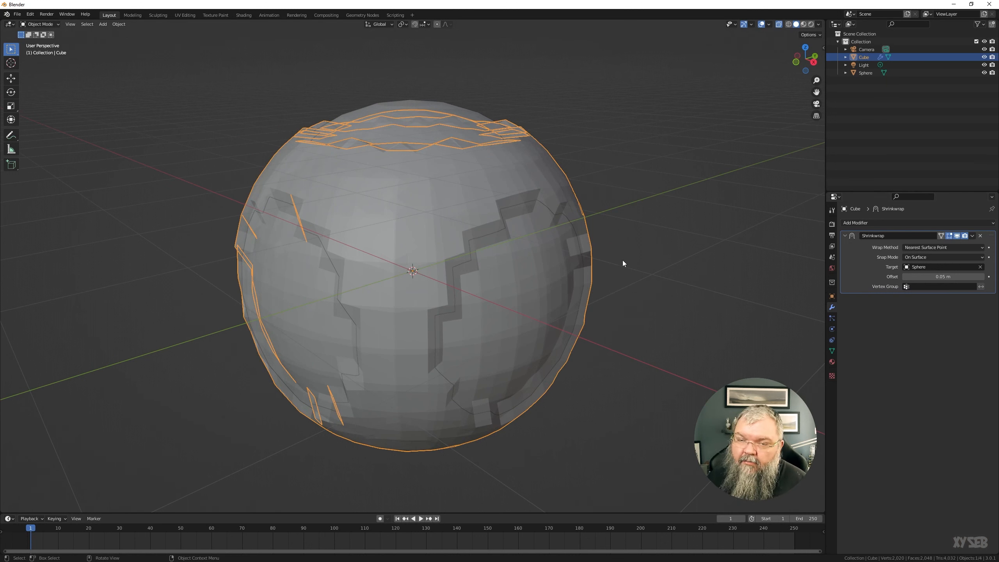
# Set the Shrinkwrap snap mode to Inside
pyautogui.click(911, 258)
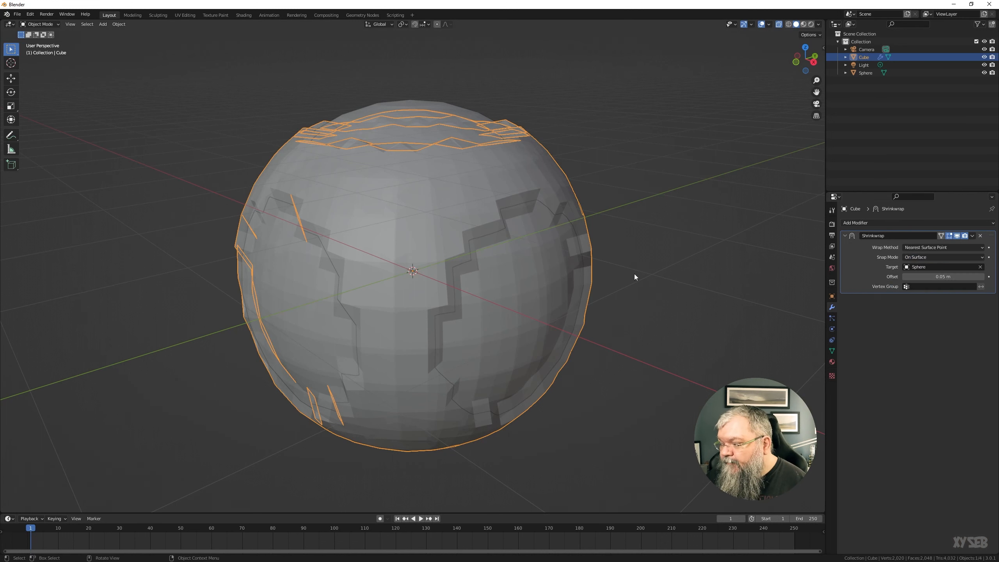
pyautogui.moveTo(634, 273); pyautogui.dragTo(601, 264, button='middle')
pyautogui.click(923, 257)
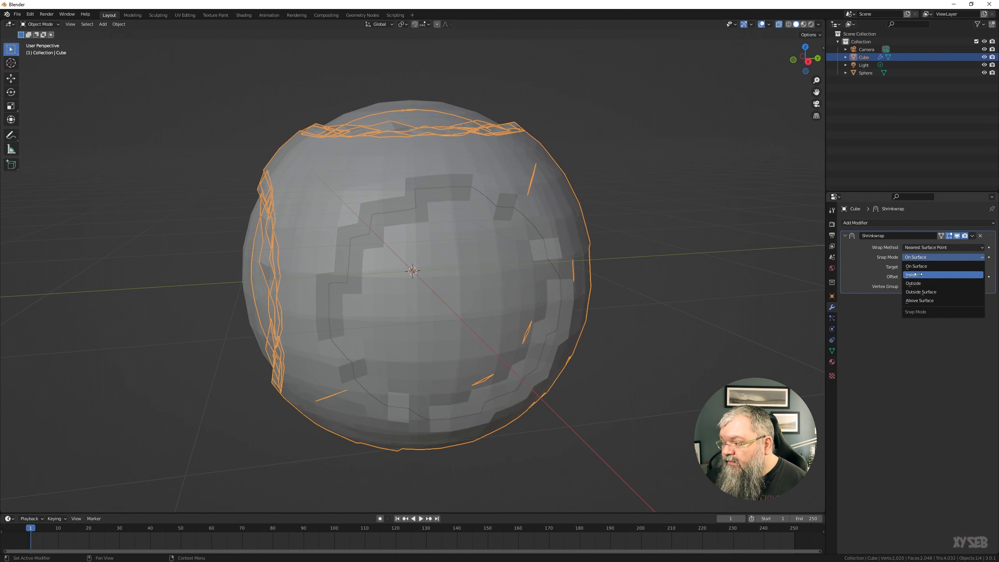
pyautogui.click(921, 274)
pyautogui.moveTo(548, 271)
pyautogui.mouseDown(button='middle')
pyautogui.moveTo(567, 271)
pyautogui.moveTo(550, 267)
pyautogui.mouseUp(button='middle')
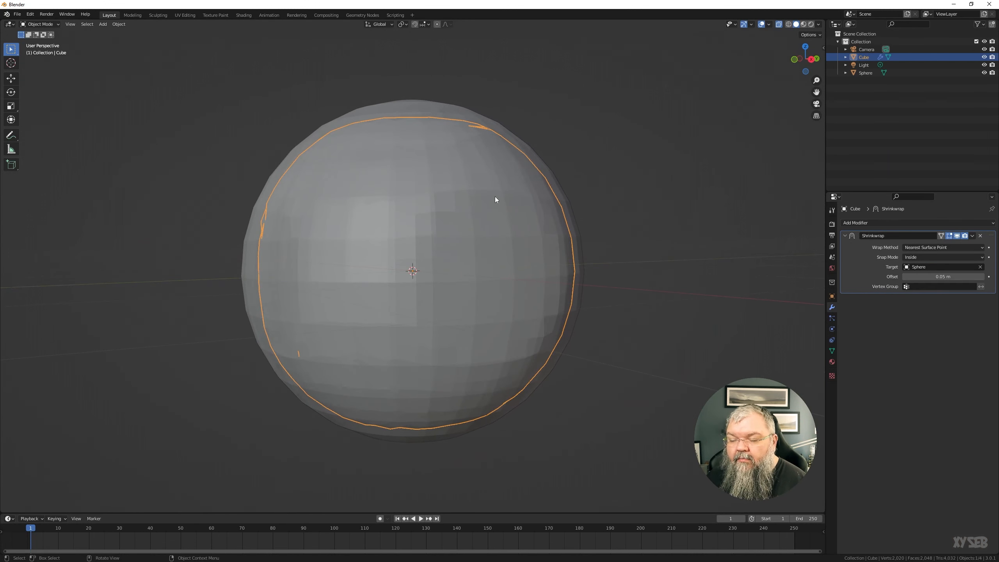
# Set the Shrinkwrap offset to 0 m and check the wrapped surface around the sphere
pyautogui.click(938, 276)
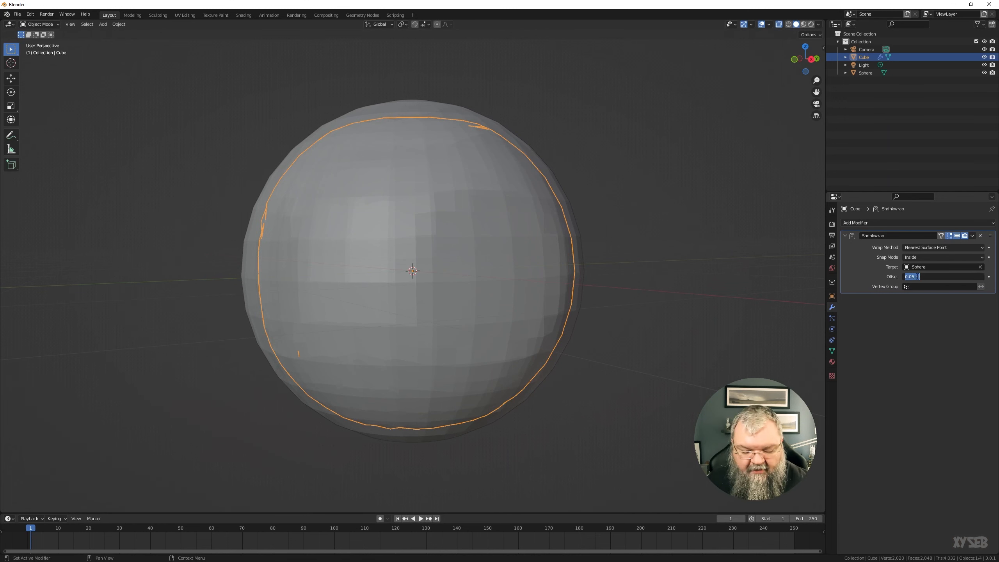
pyautogui.write('0')
pyautogui.press('Return')
pyautogui.moveTo(440, 204); pyautogui.dragTo(349, 195, button='middle')
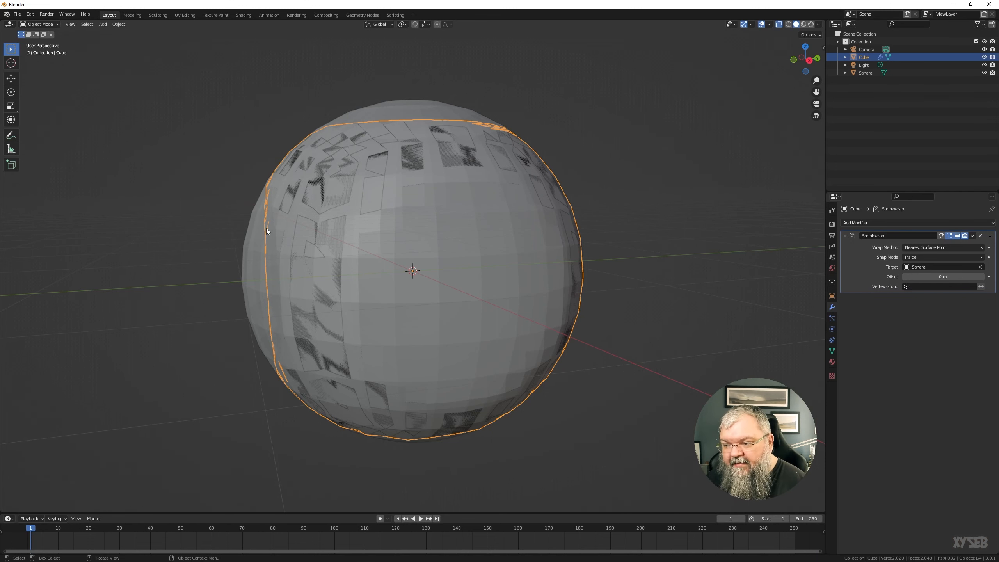
pyautogui.moveTo(279, 239)
pyautogui.mouseDown(button='middle')
pyautogui.moveTo(284, 225)
pyautogui.moveTo(262, 219)
pyautogui.moveTo(322, 245)
pyautogui.moveTo(317, 271)
pyautogui.moveTo(304, 254)
pyautogui.mouseUp(button='middle')
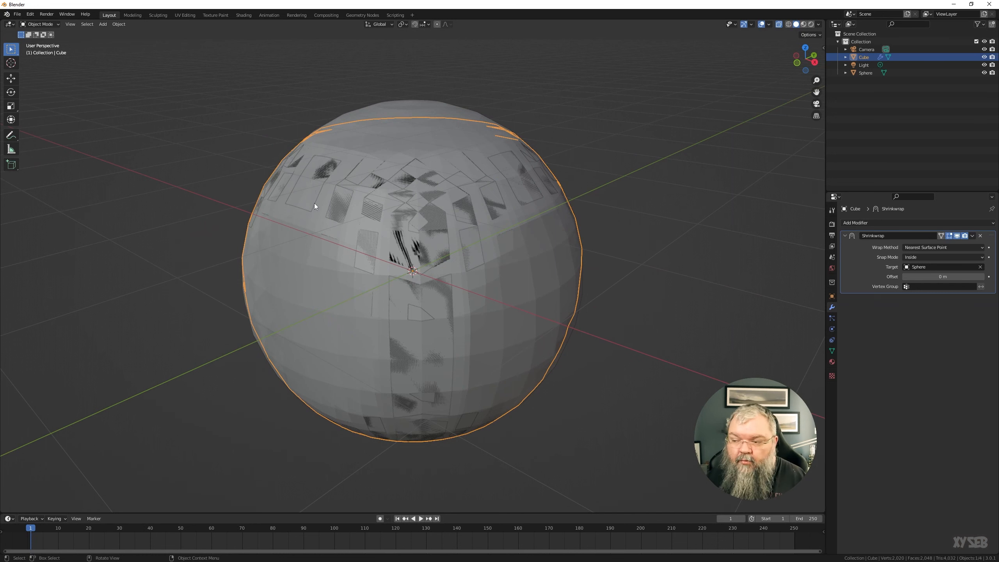
# Set the Shrinkwrap snap mode to Outside and inspect the cube and sphere surfaces from several angles
pyautogui.moveTo(320, 180); pyautogui.dragTo(303, 254, button='middle')
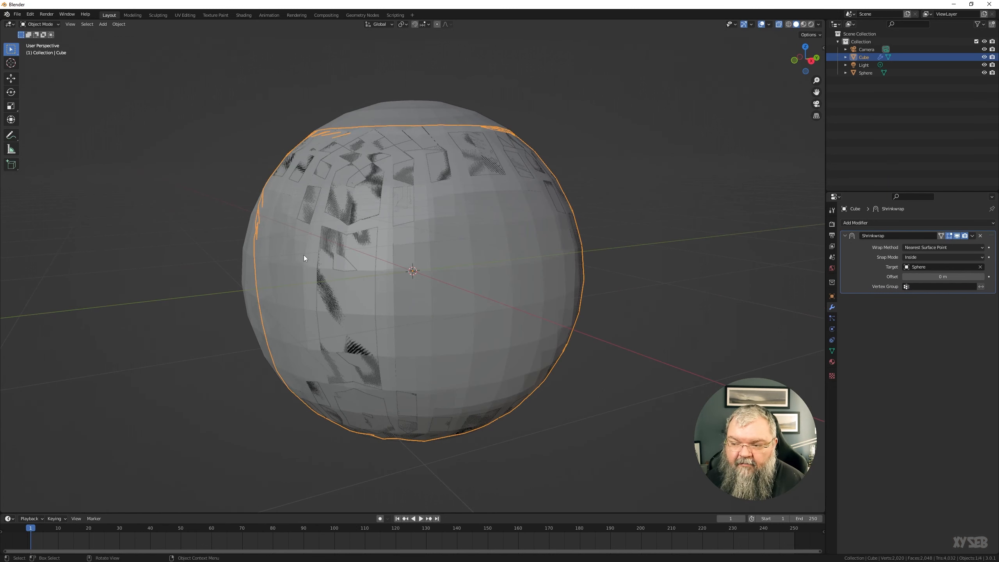
pyautogui.click(925, 258)
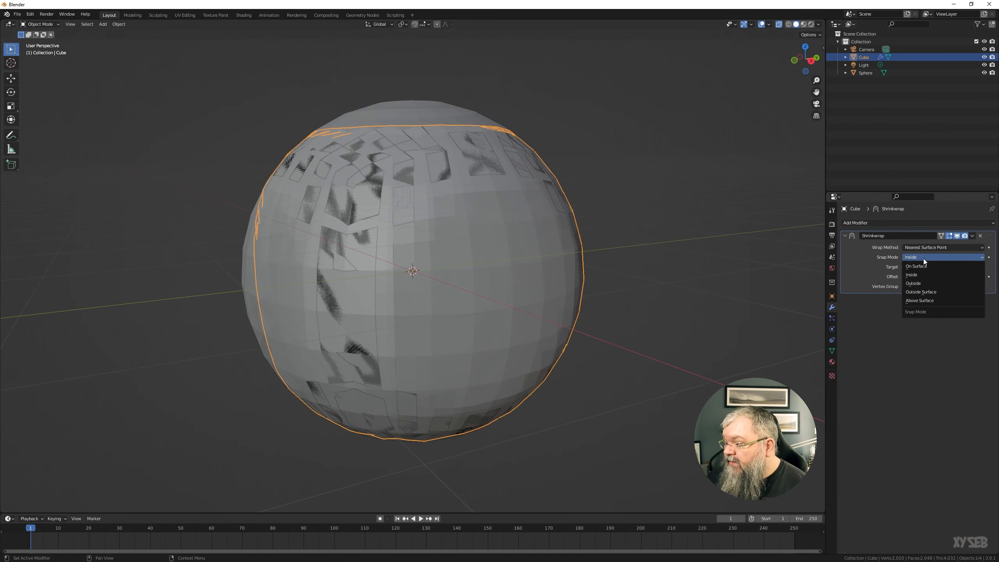
pyautogui.click(922, 284)
pyautogui.moveTo(549, 274); pyautogui.dragTo(339, 124, button='middle')
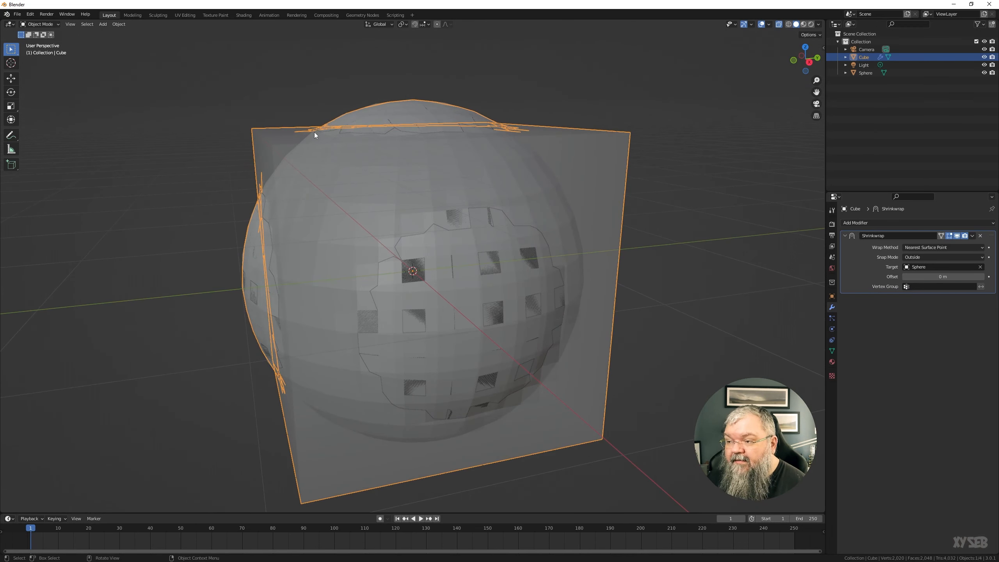
pyautogui.moveTo(294, 151); pyautogui.dragTo(285, 110, button='middle')
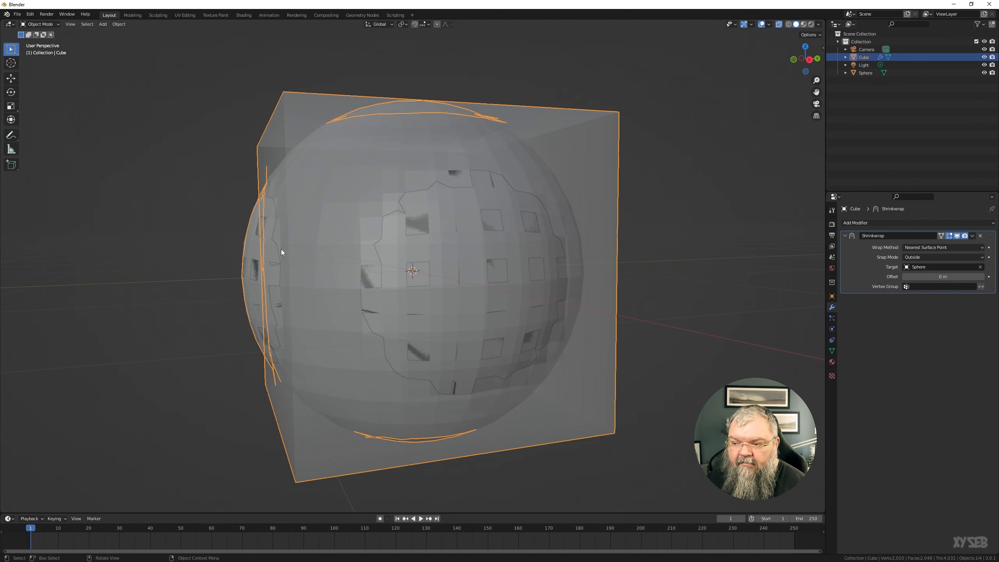
pyautogui.moveTo(281, 250); pyautogui.dragTo(304, 250, button='middle')
pyautogui.click(933, 255)
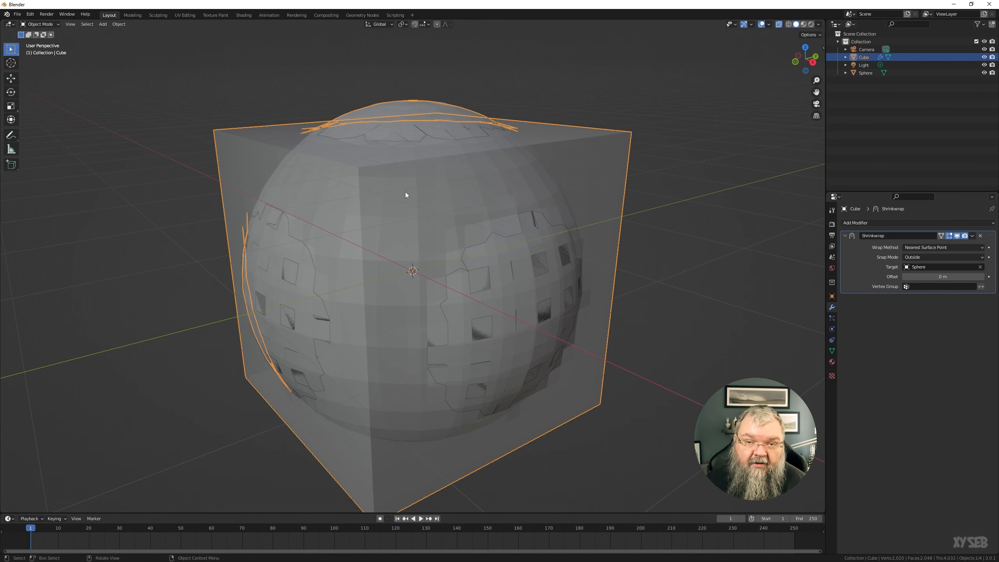
pyautogui.moveTo(400, 174); pyautogui.dragTo(376, 195, button='middle')
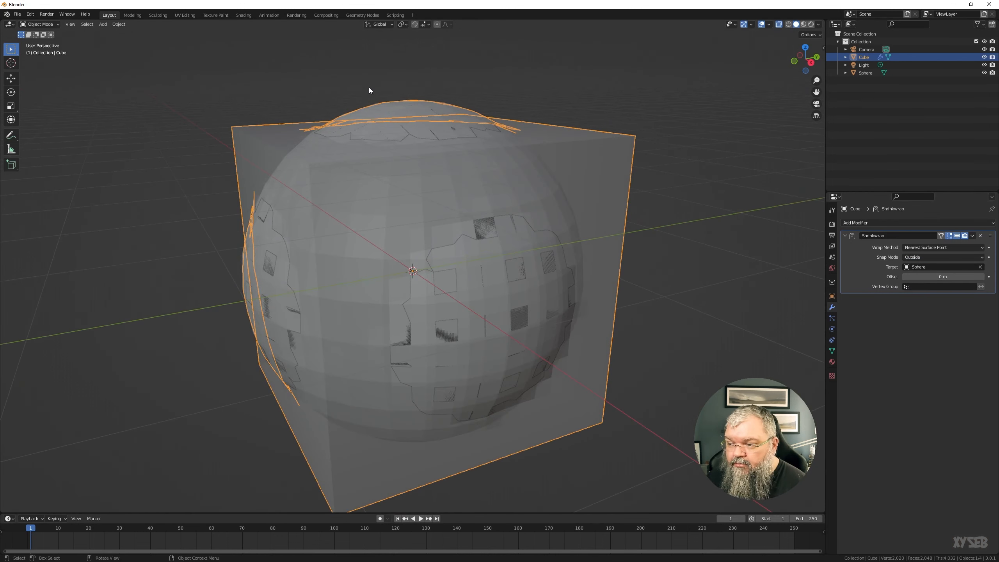
# Set the Shrinkwrap offset to 0.08 m and examine the surface where the sphere pushes through the cube's faces
pyautogui.click(922, 257)
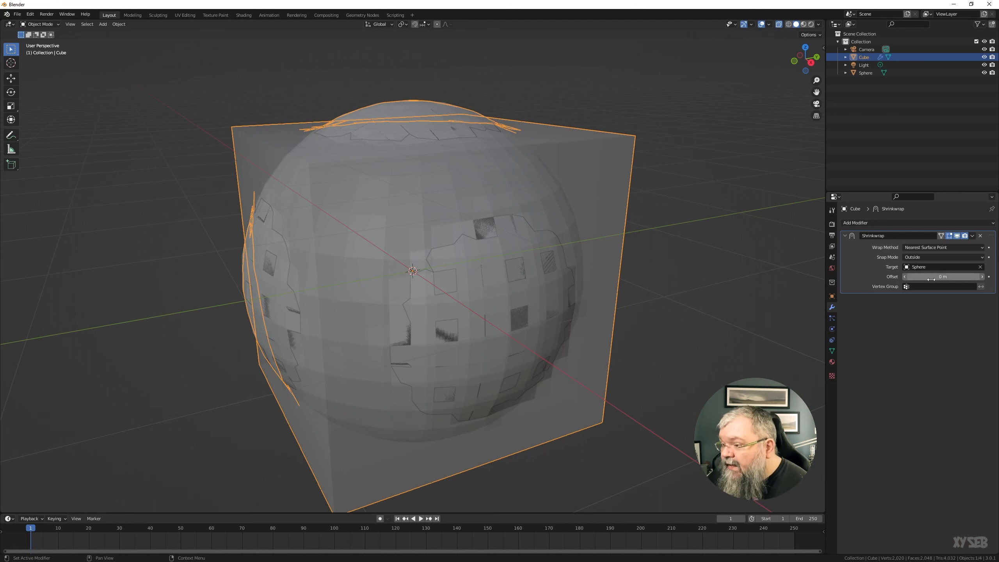
pyautogui.moveTo(931, 279); pyautogui.dragTo(938, 279)
pyautogui.moveTo(698, 266)
pyautogui.mouseDown(button='middle')
pyautogui.moveTo(681, 250)
pyautogui.moveTo(693, 248)
pyautogui.mouseUp(button='middle')
pyautogui.moveTo(951, 277); pyautogui.dragTo(968, 277)
pyautogui.moveTo(699, 263); pyautogui.dragTo(636, 257, button='middle')
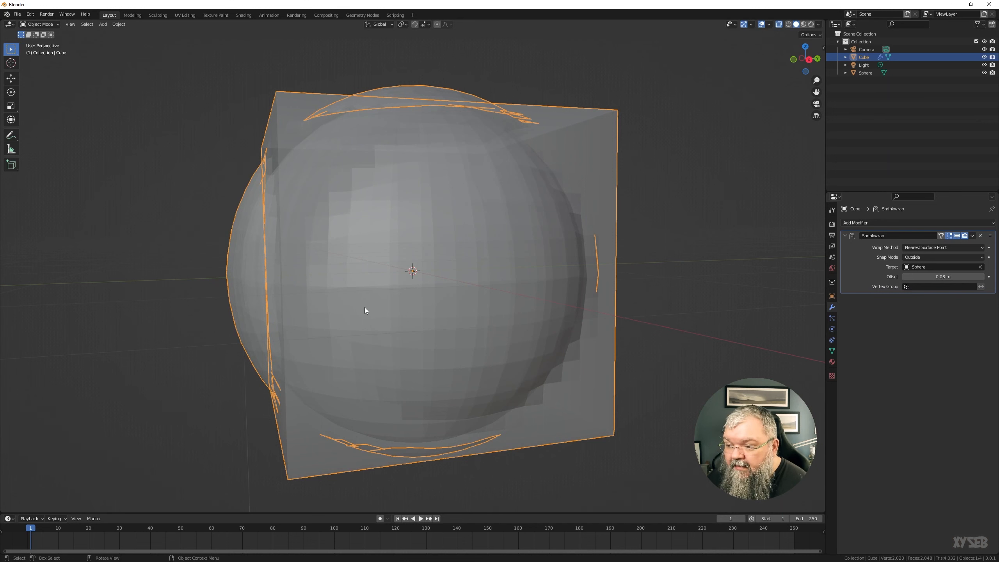
pyautogui.scroll(2, 173, 279)
pyautogui.keyDown('shift'); pyautogui.moveTo(207, 269); pyautogui.dragTo(321, 255, button='middle'); pyautogui.keyUp('shift')
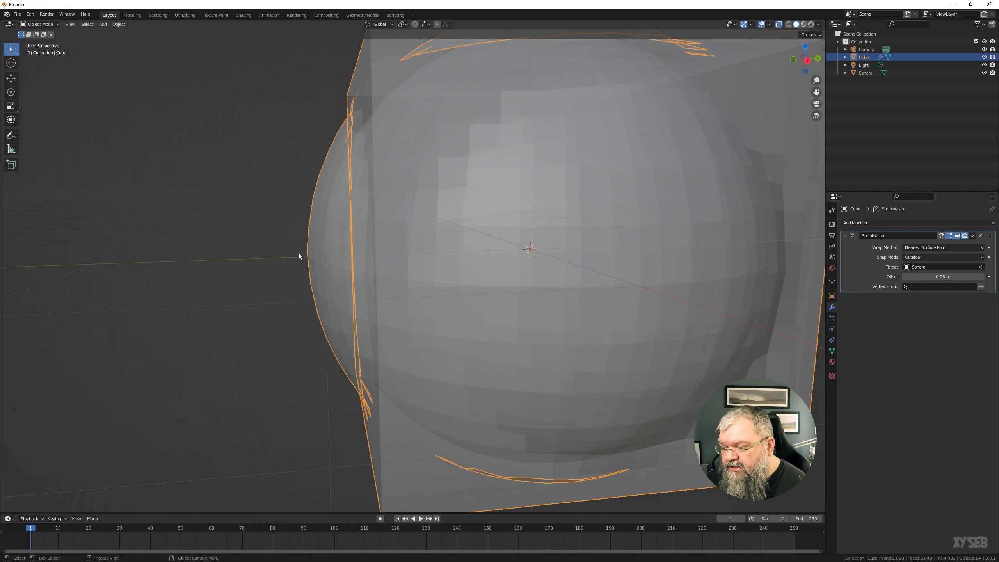
# Set the Shrinkwrap snap mode to Outside Surface and check the wrapped shape
pyautogui.click(921, 256)
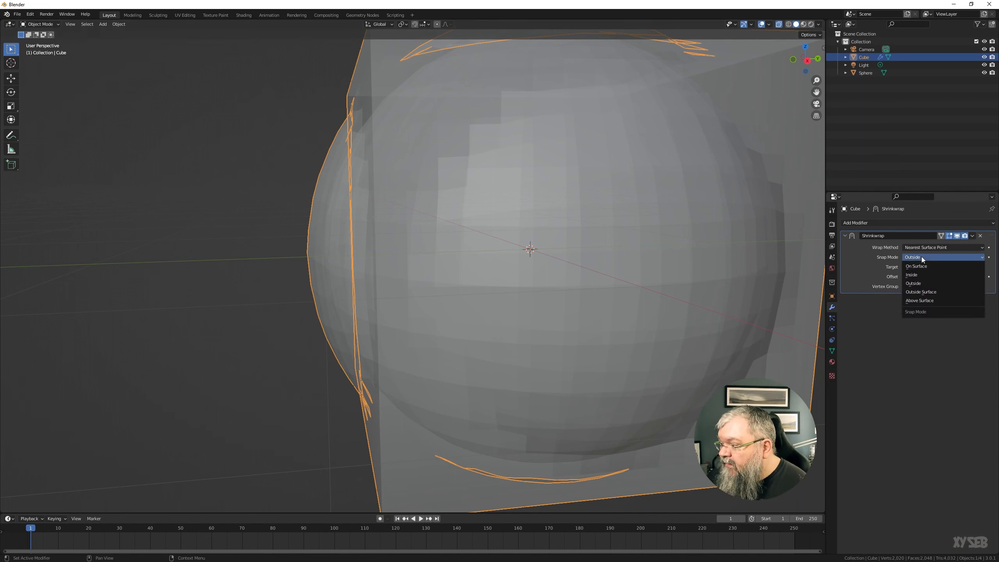
pyautogui.click(923, 293)
pyautogui.scroll(-1, 460, 281)
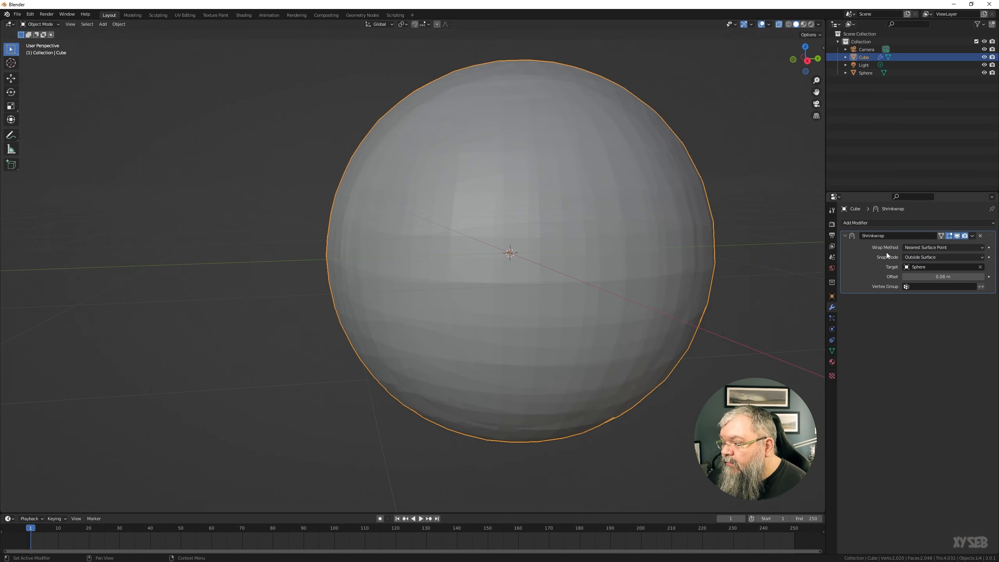
pyautogui.click(915, 256)
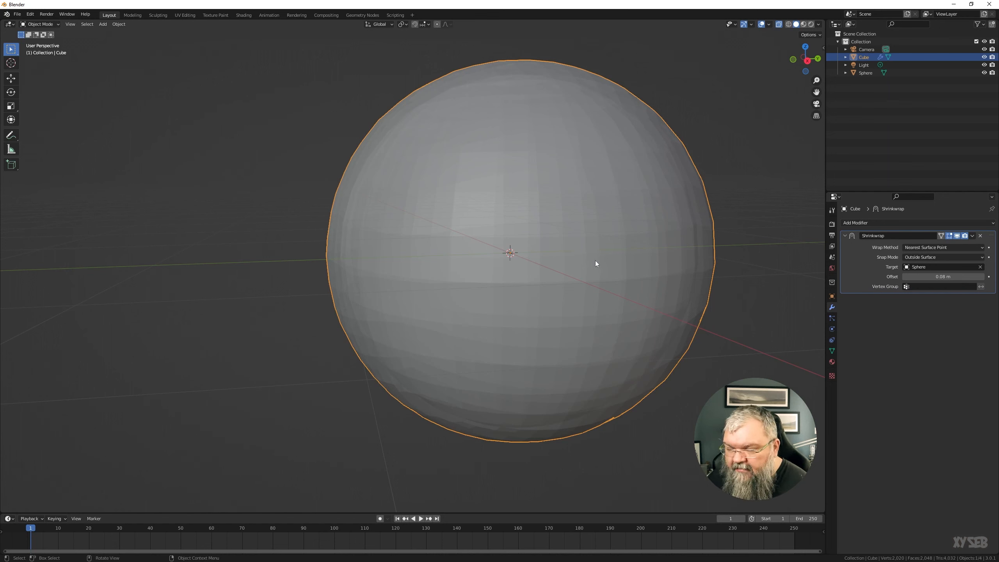
# Set the Shrinkwrap snap mode to Above Surface
pyautogui.click(923, 259)
pyautogui.click(918, 301)
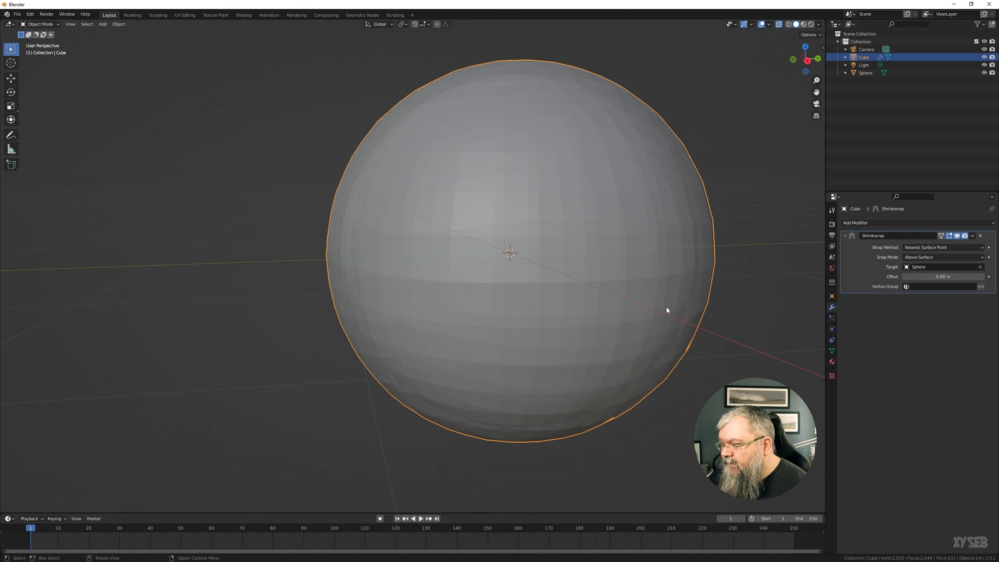
pyautogui.click(922, 258)
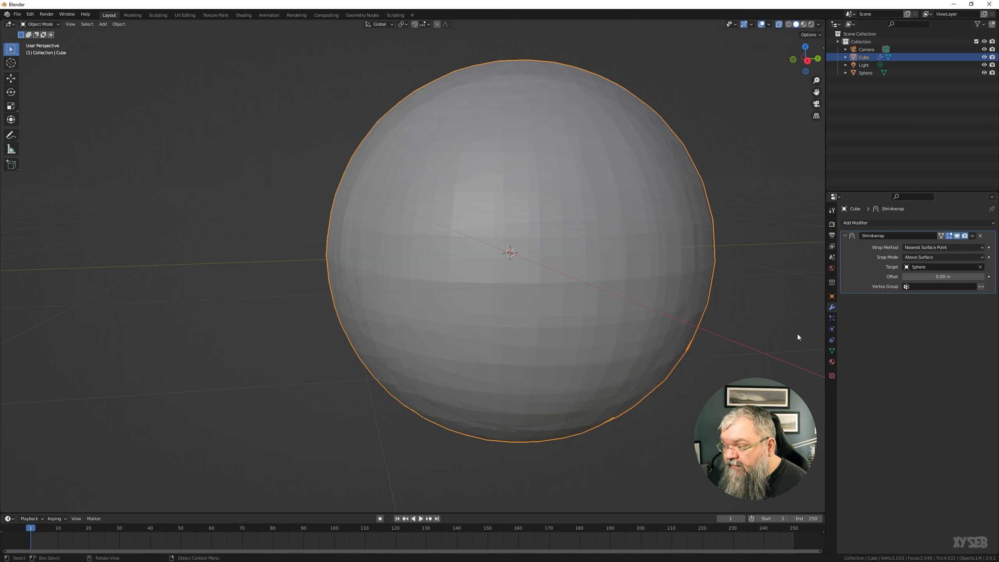
# Add a vertex group to the cube and name it "wrap"
pyautogui.click(832, 351)
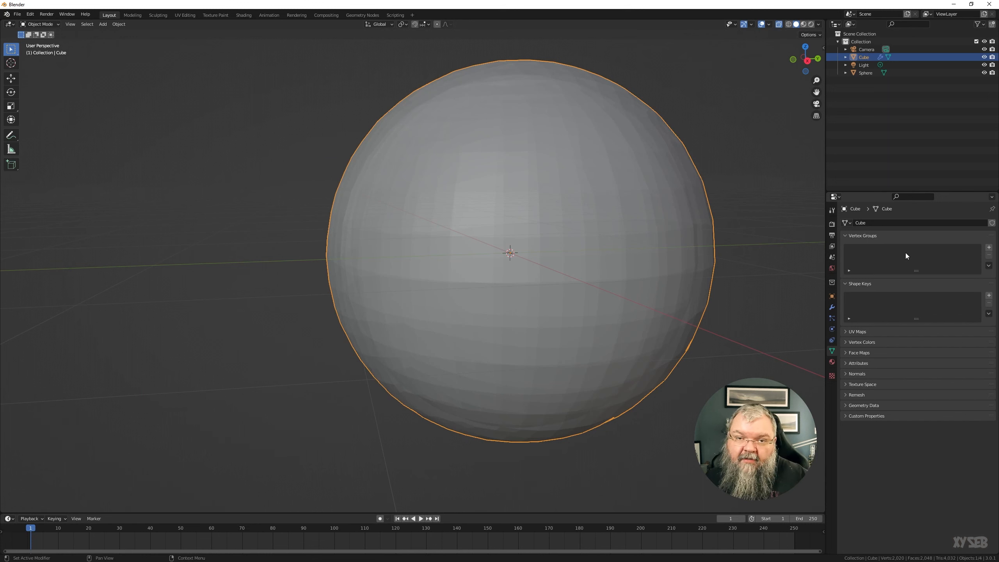
pyautogui.click(989, 247)
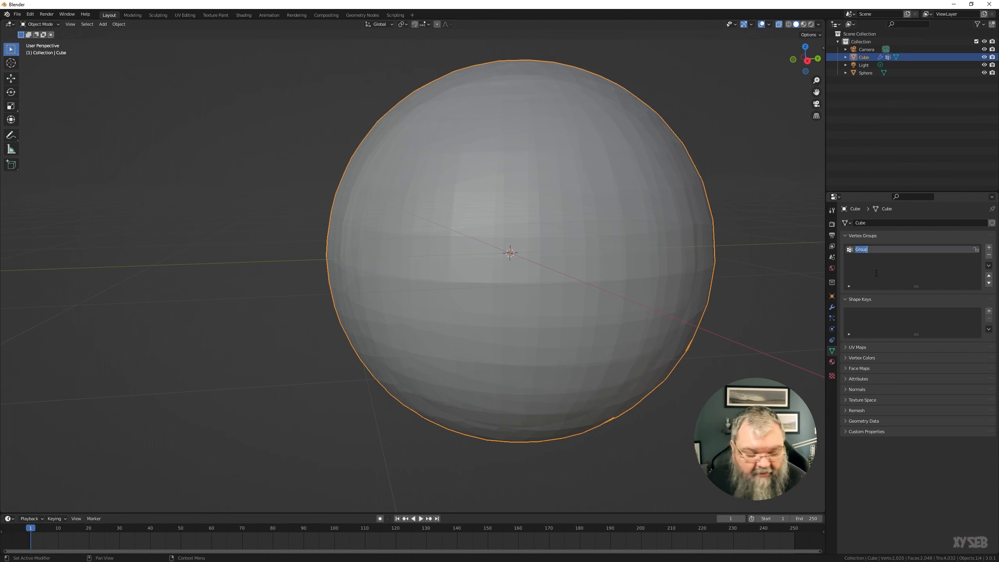
pyautogui.write('wrap')
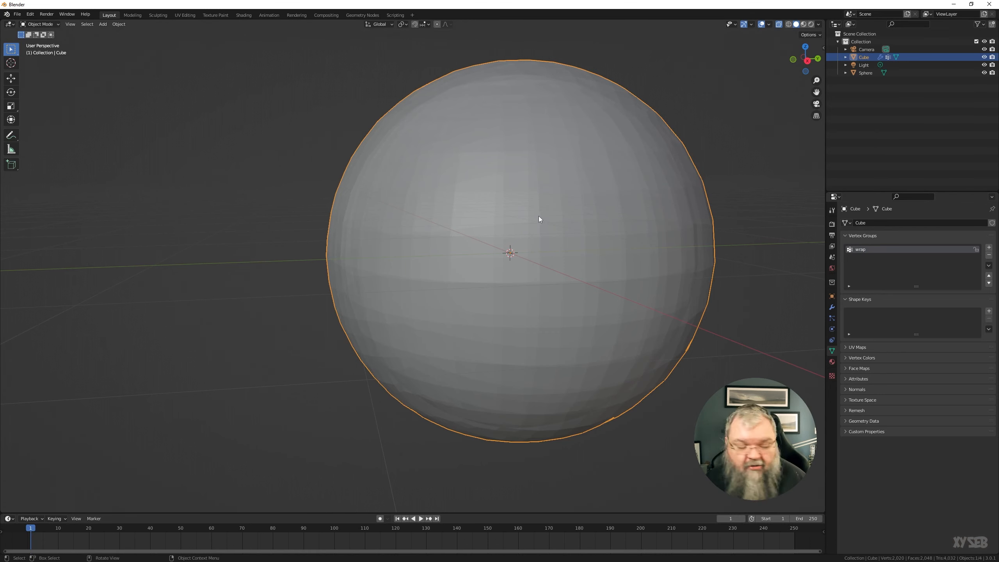
pyautogui.press('Tab')
pyautogui.scroll(-1, 535, 220)
pyautogui.moveTo(527, 232); pyautogui.dragTo(511, 226, button='middle')
pyautogui.moveTo(369, 240)
pyautogui.mouseDown(button='middle')
pyautogui.moveTo(372, 232)
pyautogui.moveTo(354, 252)
pyautogui.mouseUp(button='middle')
pyautogui.moveTo(343, 217); pyautogui.dragTo(655, 293)
pyautogui.moveTo(658, 291); pyautogui.dragTo(645, 283, button='middle')
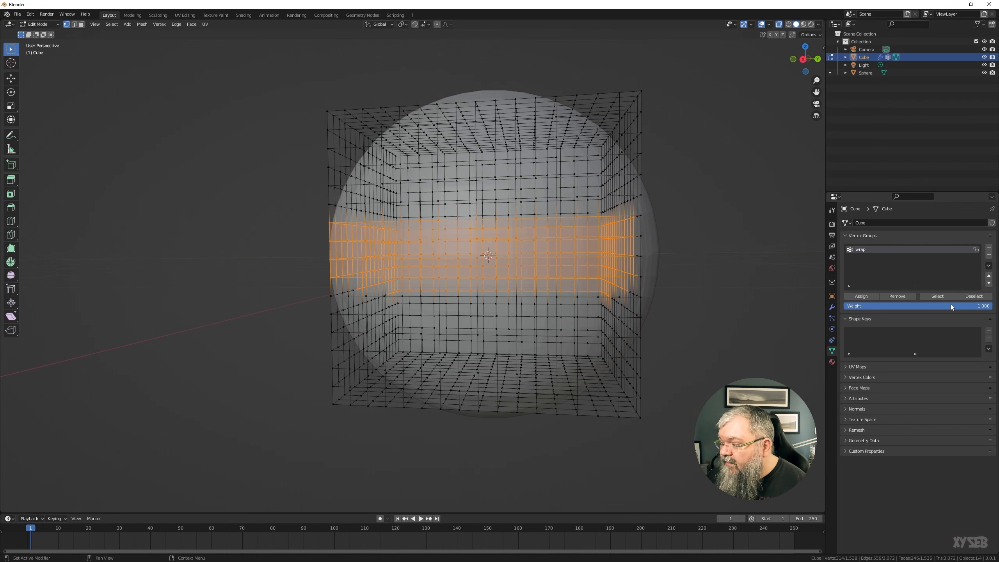
pyautogui.press('Tab')
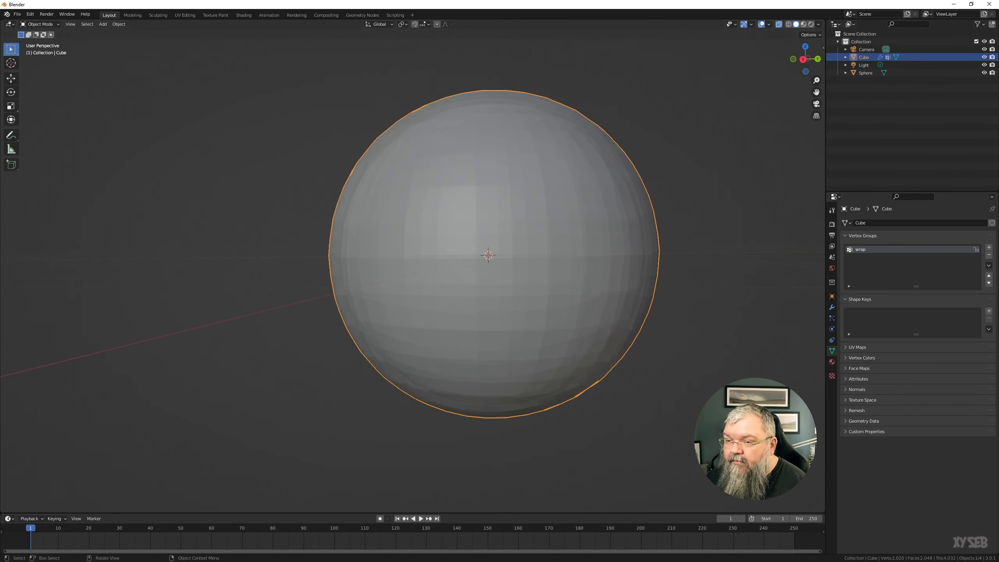
# In Weight Paint mode, paint full weight in a freehand patch across the cube's front with an 80 px brush, then return to Object Mode
pyautogui.click(39, 24)
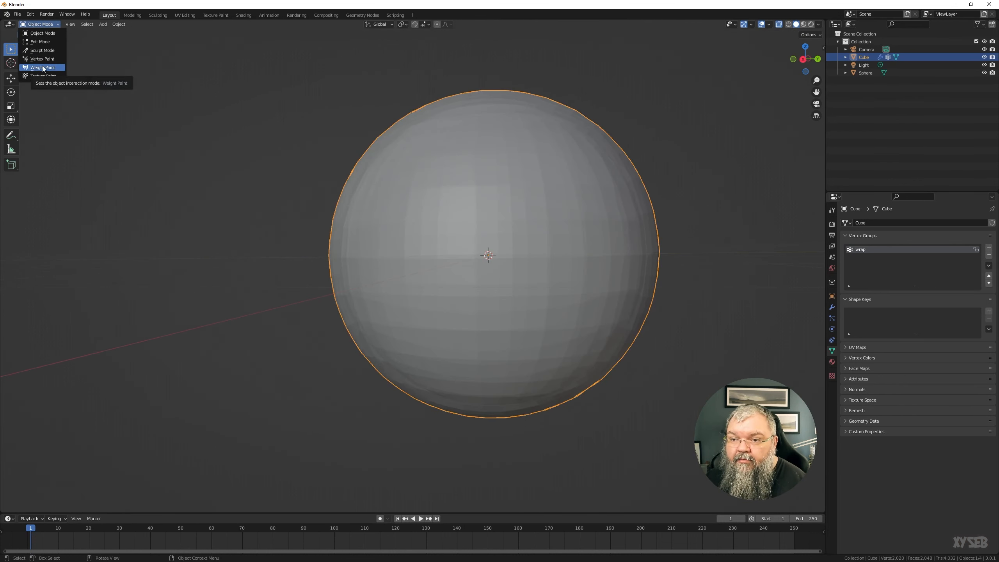
pyautogui.click(42, 68)
pyautogui.press('f')
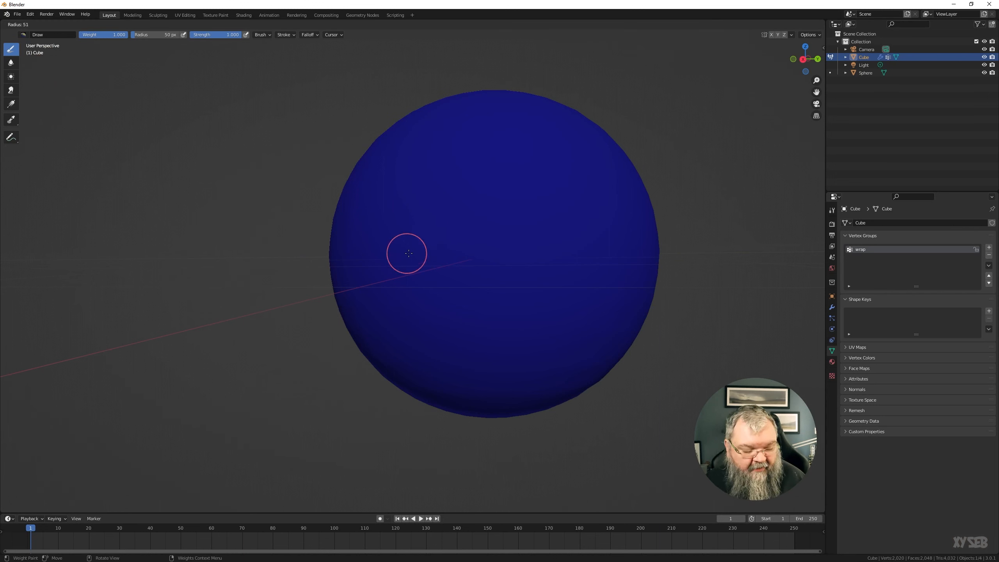
pyautogui.click(420, 254)
pyautogui.moveTo(346, 256)
pyautogui.mouseDown()
pyautogui.moveTo(518, 263)
pyautogui.moveTo(548, 177)
pyautogui.moveTo(422, 166)
pyautogui.moveTo(483, 119)
pyautogui.moveTo(432, 174)
pyautogui.moveTo(582, 221)
pyautogui.moveTo(536, 183)
pyautogui.moveTo(598, 229)
pyautogui.moveTo(566, 275)
pyautogui.moveTo(519, 283)
pyautogui.moveTo(537, 256)
pyautogui.moveTo(491, 299)
pyautogui.moveTo(374, 283)
pyautogui.moveTo(523, 315)
pyautogui.moveTo(461, 319)
pyautogui.moveTo(554, 281)
pyautogui.moveTo(396, 290)
pyautogui.mouseUp()
pyautogui.moveTo(490, 272)
pyautogui.mouseDown()
pyautogui.moveTo(511, 255)
pyautogui.moveTo(531, 276)
pyautogui.moveTo(574, 205)
pyautogui.moveTo(599, 192)
pyautogui.moveTo(585, 239)
pyautogui.mouseUp()
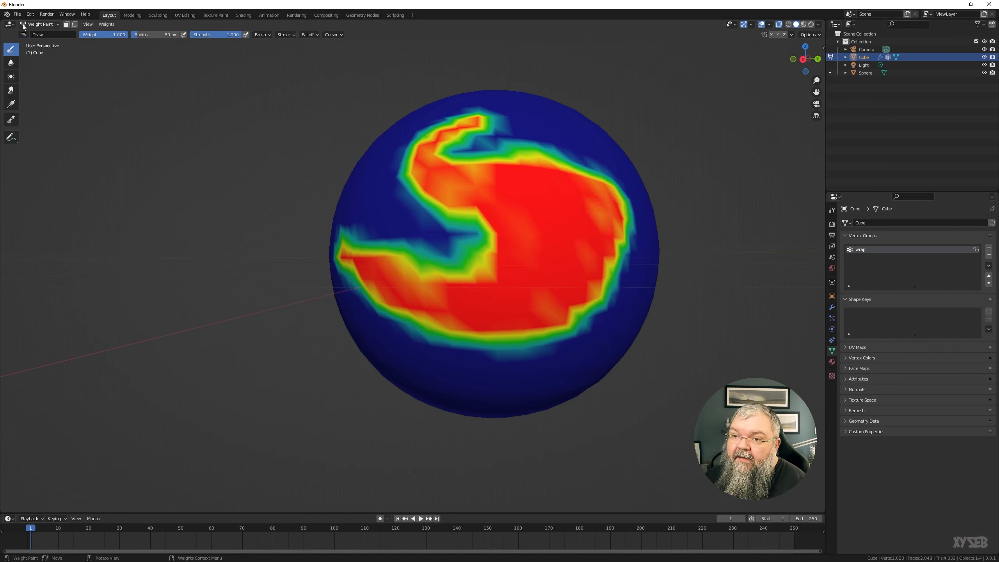
pyautogui.click(36, 24)
pyautogui.click(28, 36)
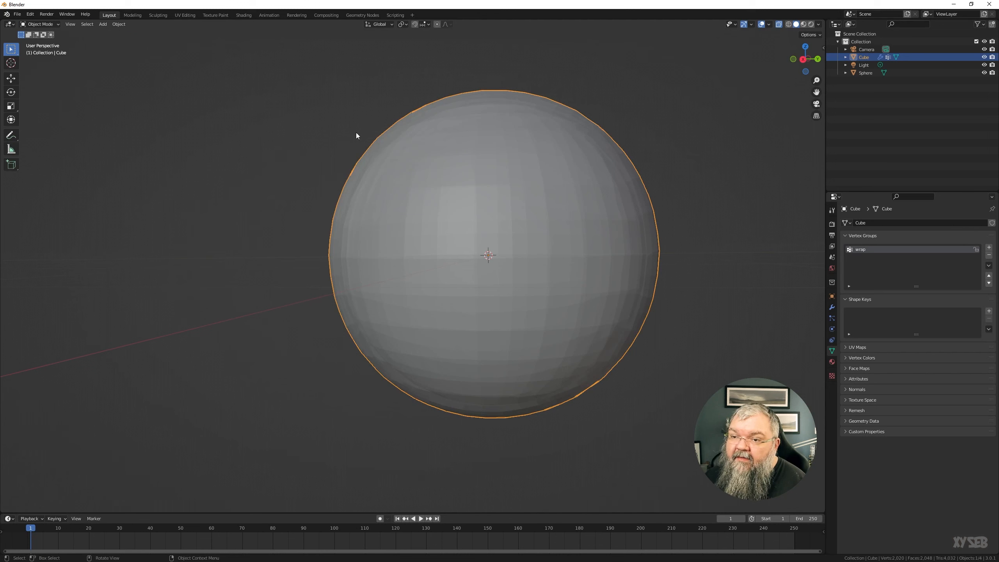
# Limit the Shrinkwrap modifier to the "wrap" vertex group and inspect the partly wrapped cube from several angles
pyautogui.click(832, 307)
pyautogui.click(936, 287)
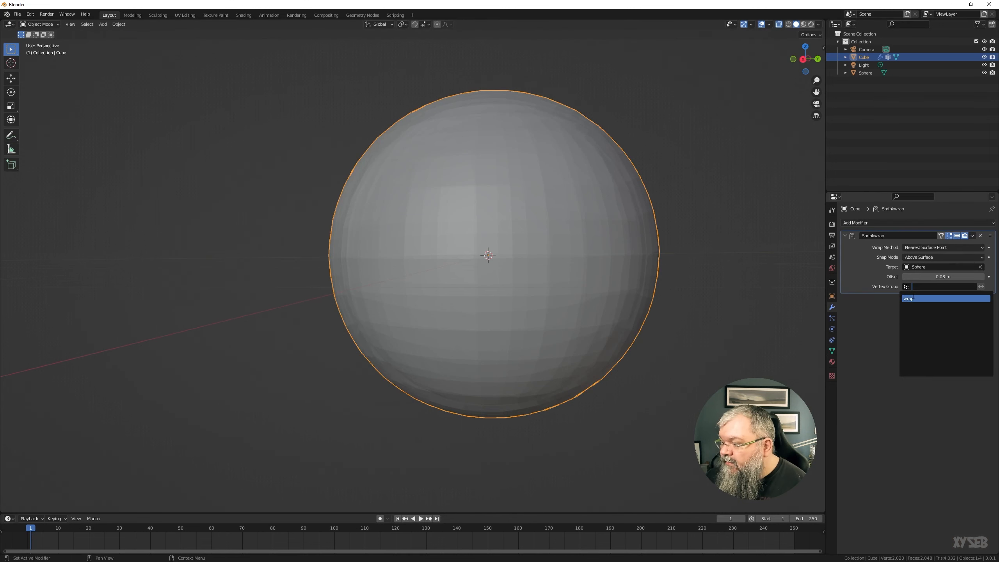
pyautogui.click(932, 299)
pyautogui.moveTo(489, 255); pyautogui.dragTo(448, 157, button='middle')
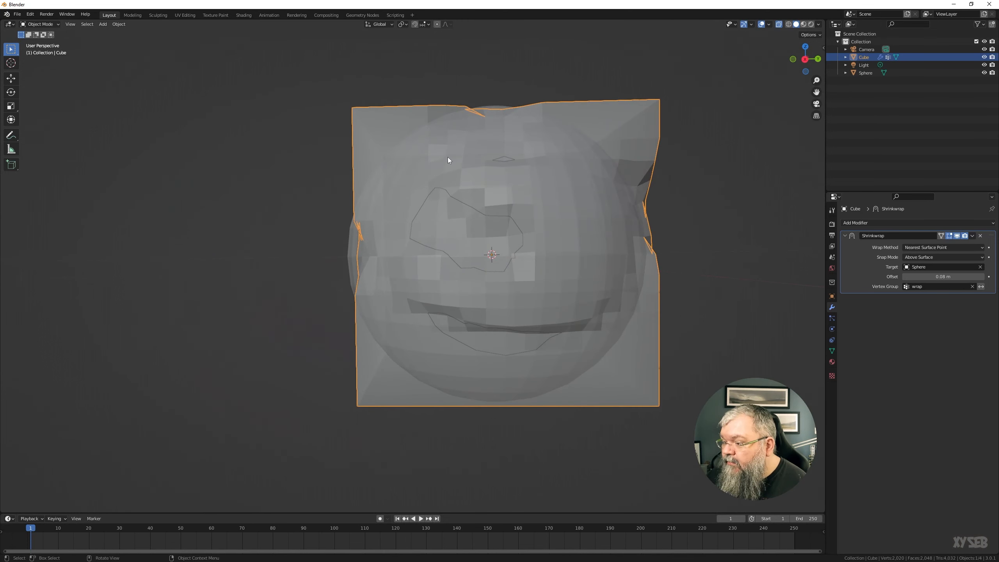
pyautogui.moveTo(509, 288); pyautogui.dragTo(413, 139, button='middle')
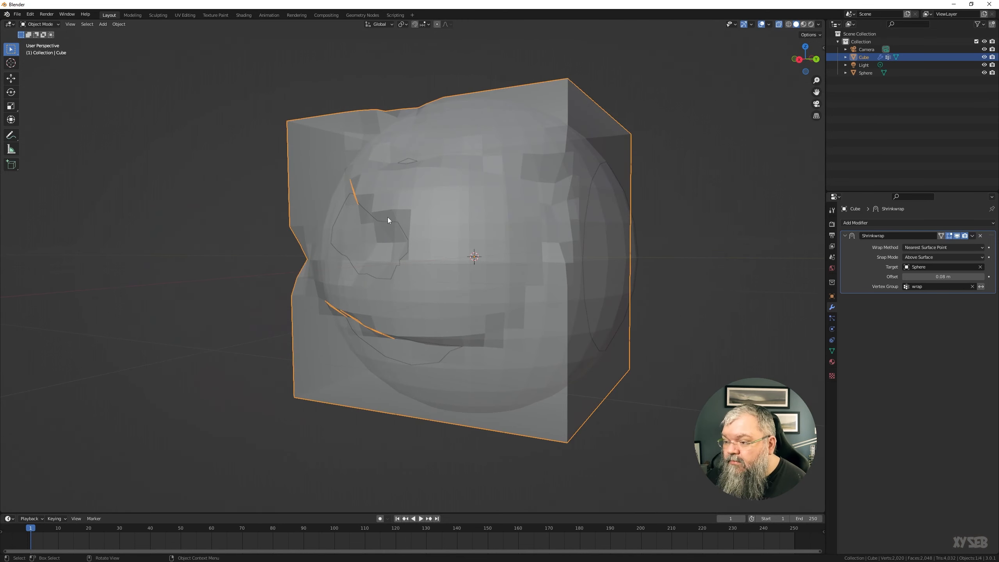
pyautogui.moveTo(432, 301); pyautogui.dragTo(412, 299, button='middle')
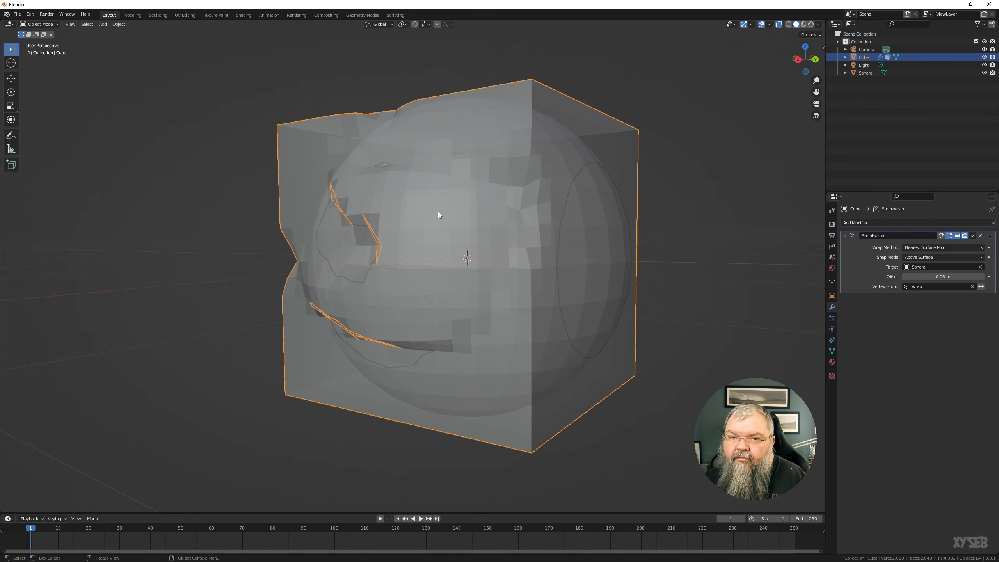
pyautogui.moveTo(438, 213); pyautogui.dragTo(485, 296, button='middle')
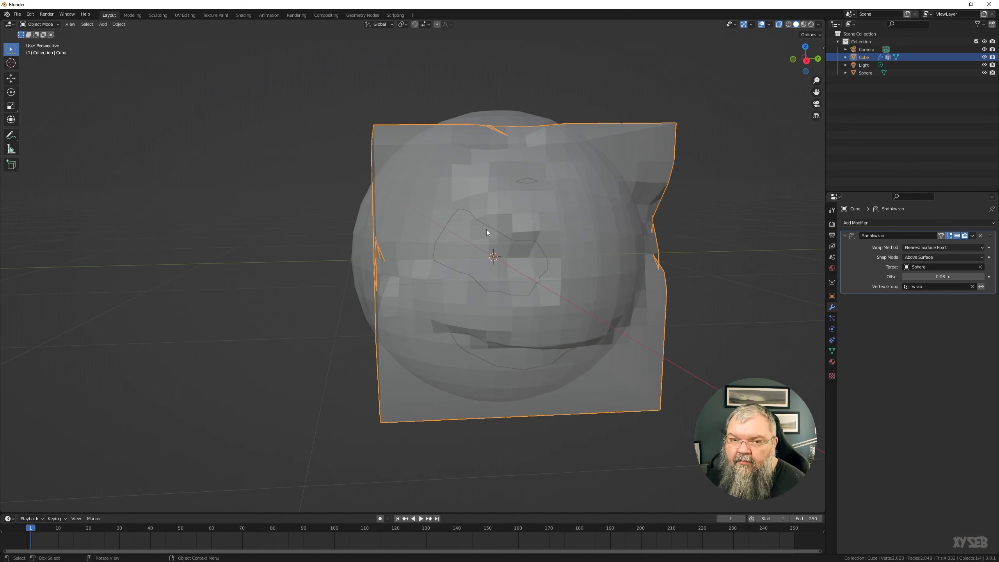
# Invert the Shrinkwrap modifier's vertex group influence and inspect the unwrapped patch from the side
pyautogui.click(981, 286)
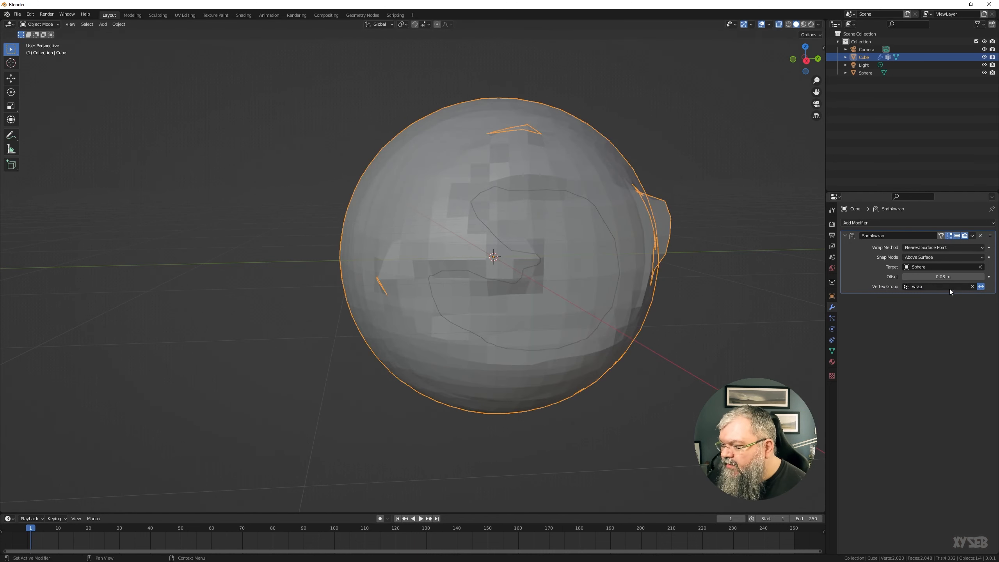
pyautogui.moveTo(583, 293); pyautogui.dragTo(540, 281, button='middle')
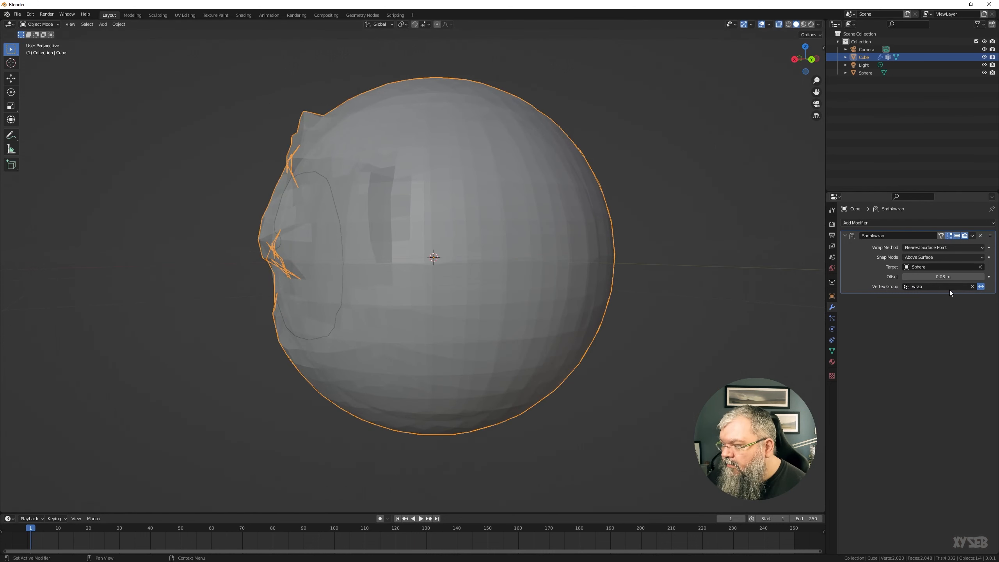
pyautogui.moveTo(239, 230); pyautogui.dragTo(270, 225, button='middle')
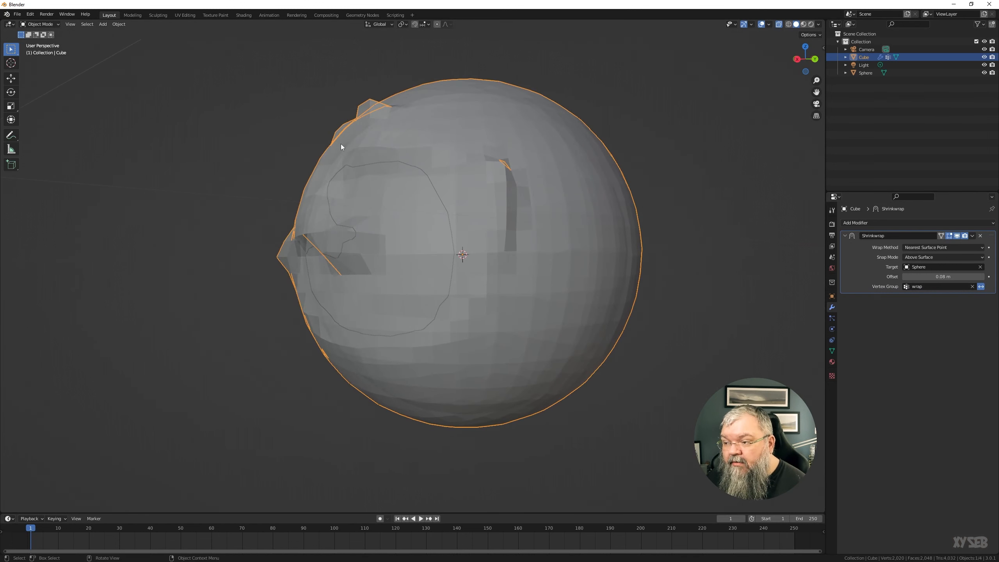
pyautogui.moveTo(473, 214); pyautogui.dragTo(426, 203, button='middle')
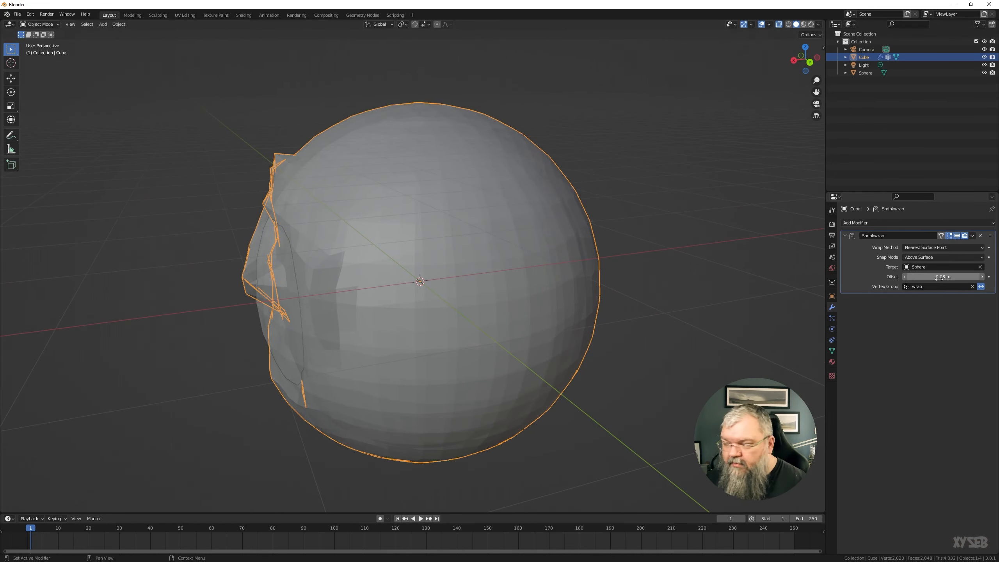
# Clear the vertex group from the cube's Shrinkwrap modifier and set its wrap method to Nearest Vertex
pyautogui.click(972, 287)
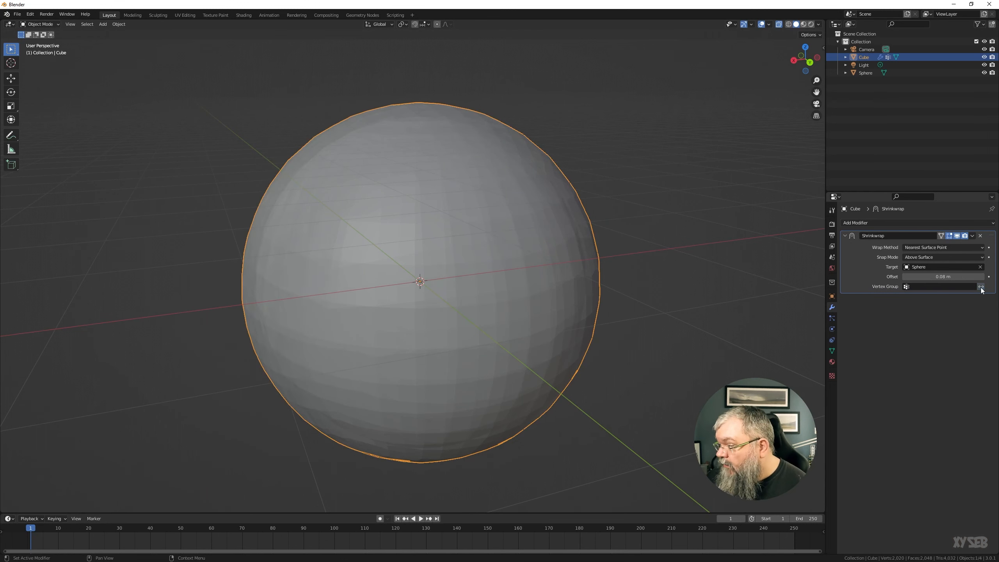
pyautogui.moveTo(488, 284); pyautogui.dragTo(432, 275, button='middle')
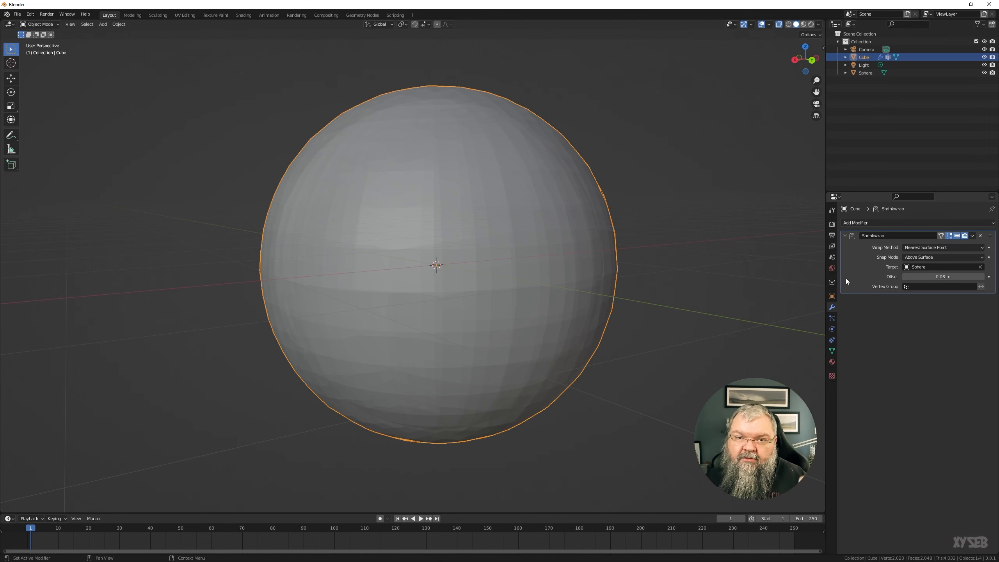
pyautogui.click(958, 246)
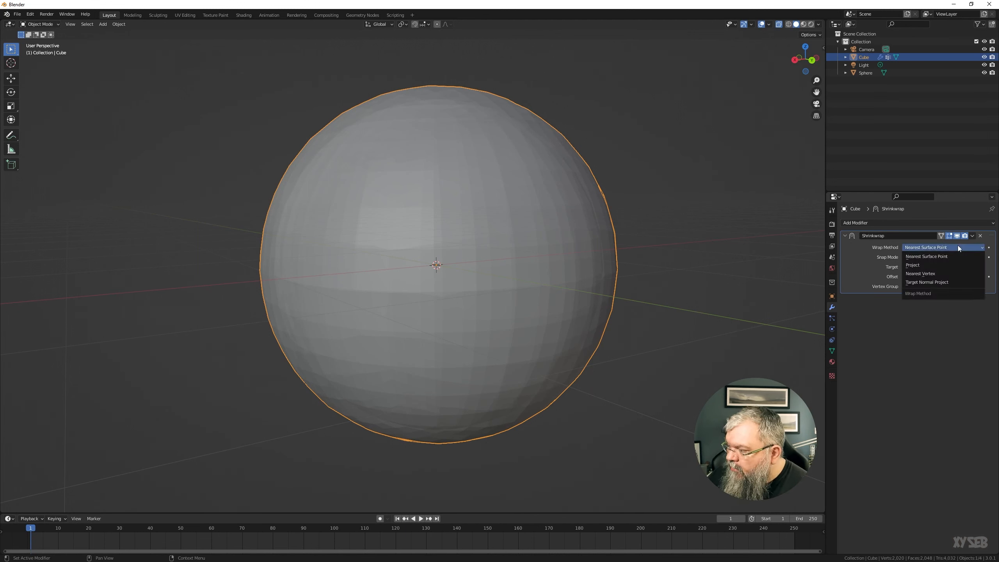
pyautogui.click(920, 273)
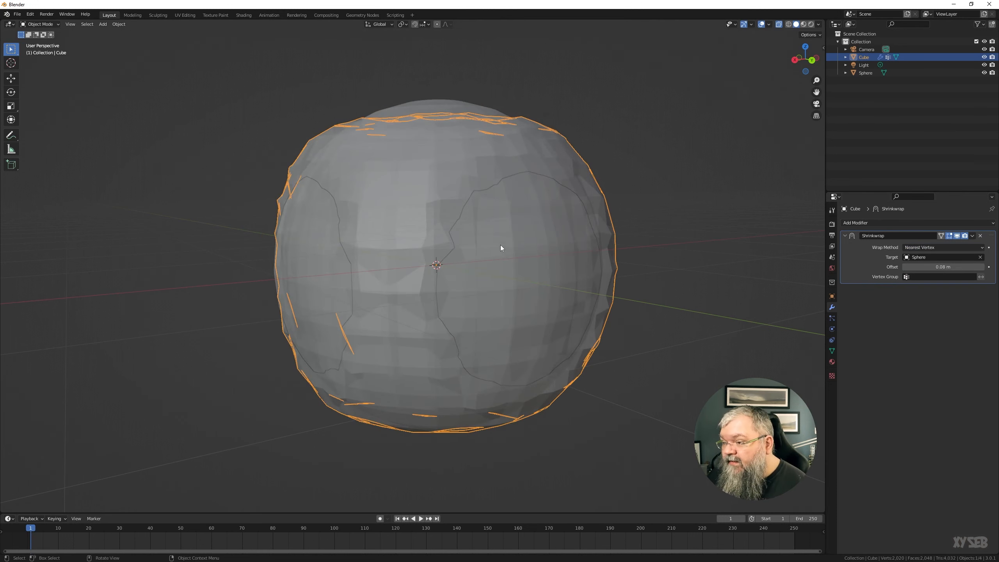
pyautogui.moveTo(501, 246); pyautogui.dragTo(488, 259, button='middle')
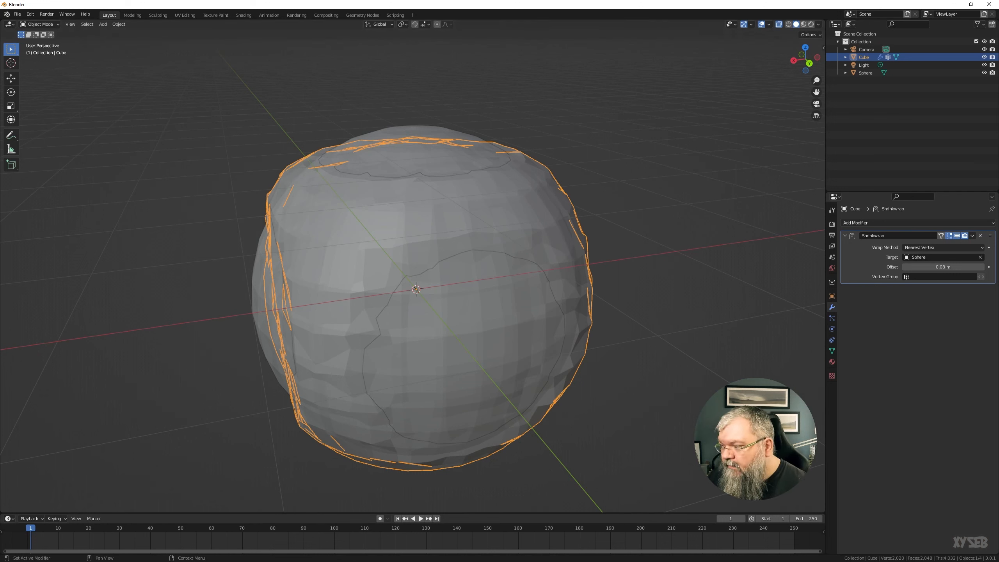
# Set the cube's Shrinkwrap wrap method to Target Normal Project and inspect the wrapped surface
pyautogui.click(922, 247)
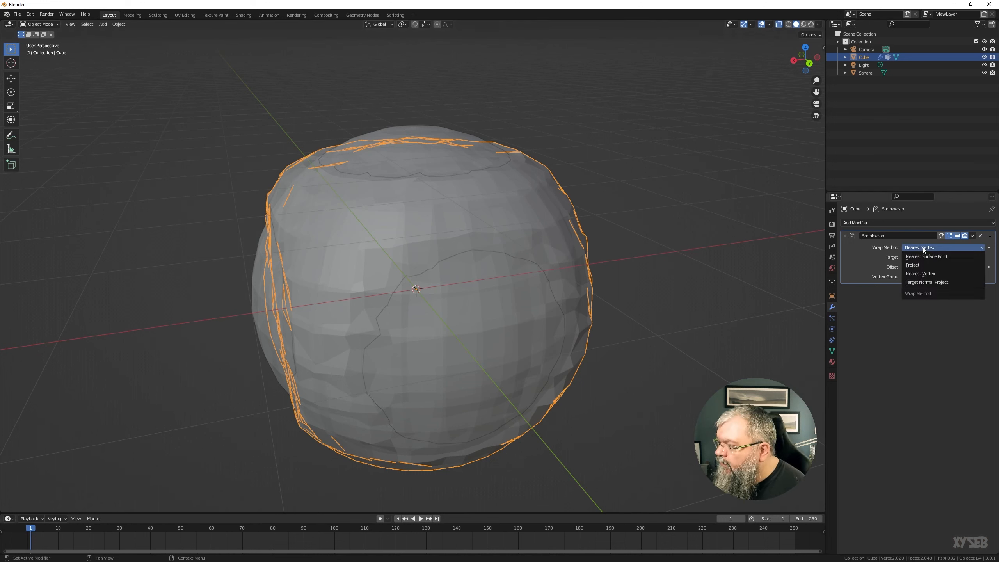
pyautogui.click(919, 282)
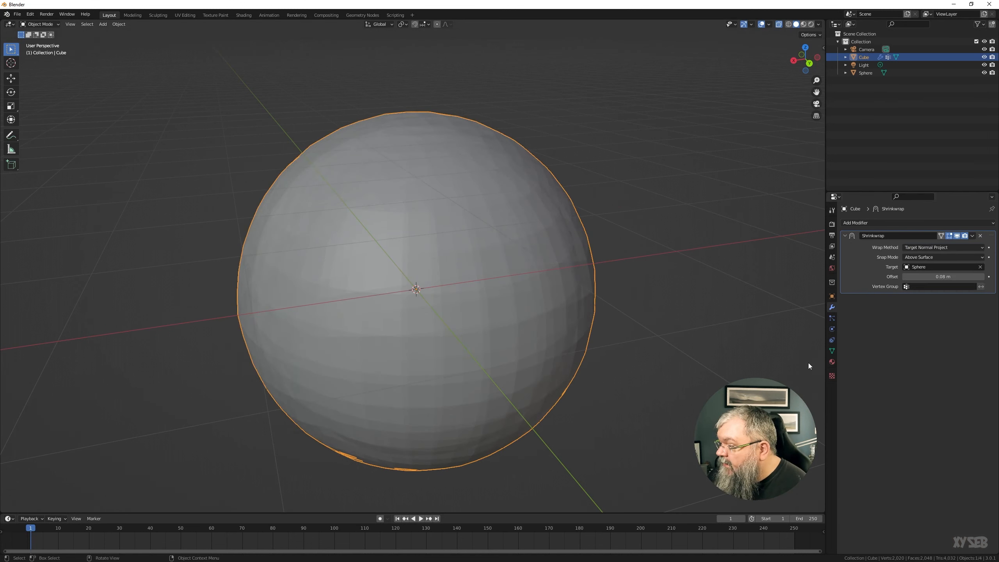
pyautogui.moveTo(457, 314); pyautogui.dragTo(456, 282, button='middle')
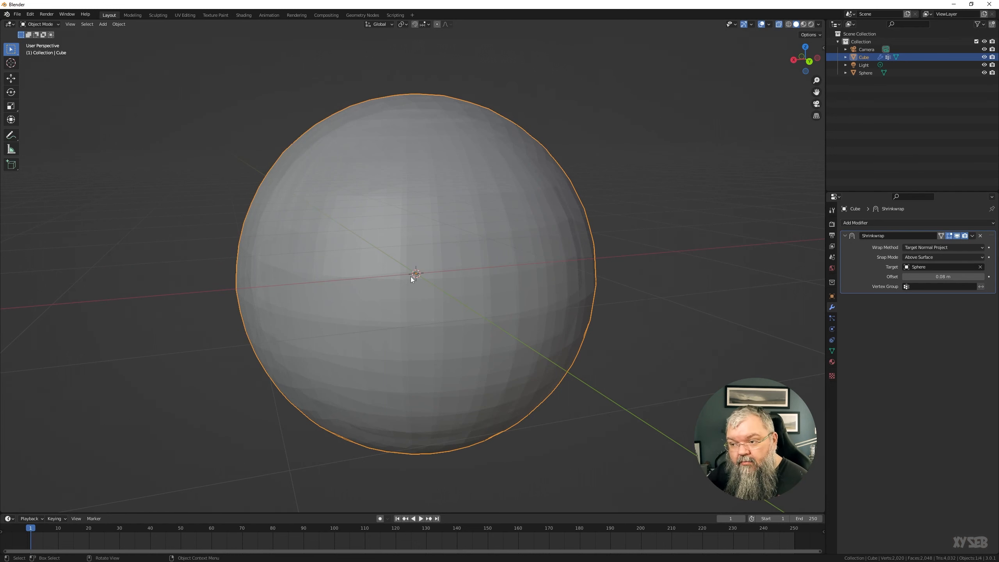
pyautogui.moveTo(495, 232); pyautogui.dragTo(468, 252, button='middle')
# Switch the cube's Shrinkwrap wrap method to Project and inspect the projected faces around the sphere
pyautogui.click(933, 249)
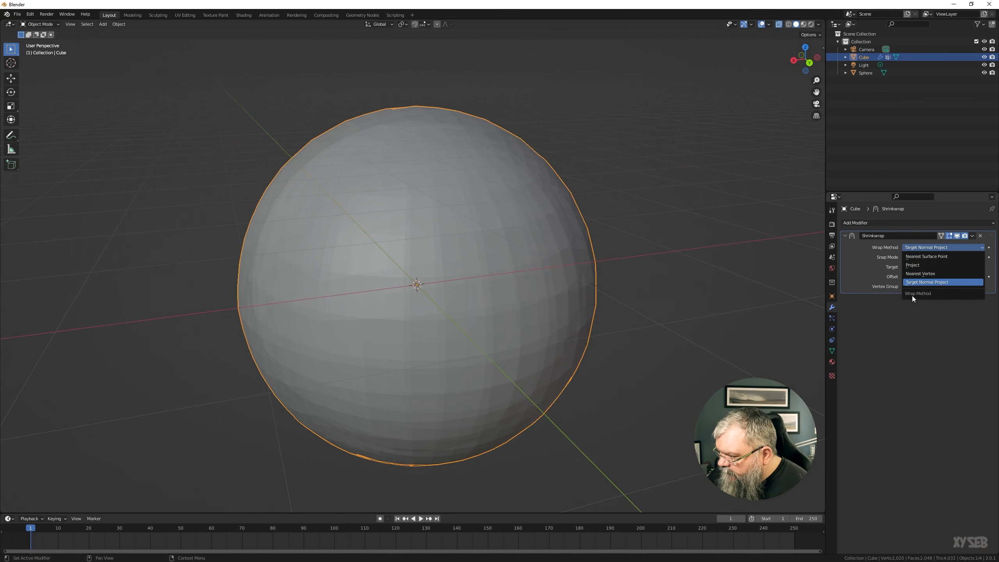
pyautogui.click(928, 248)
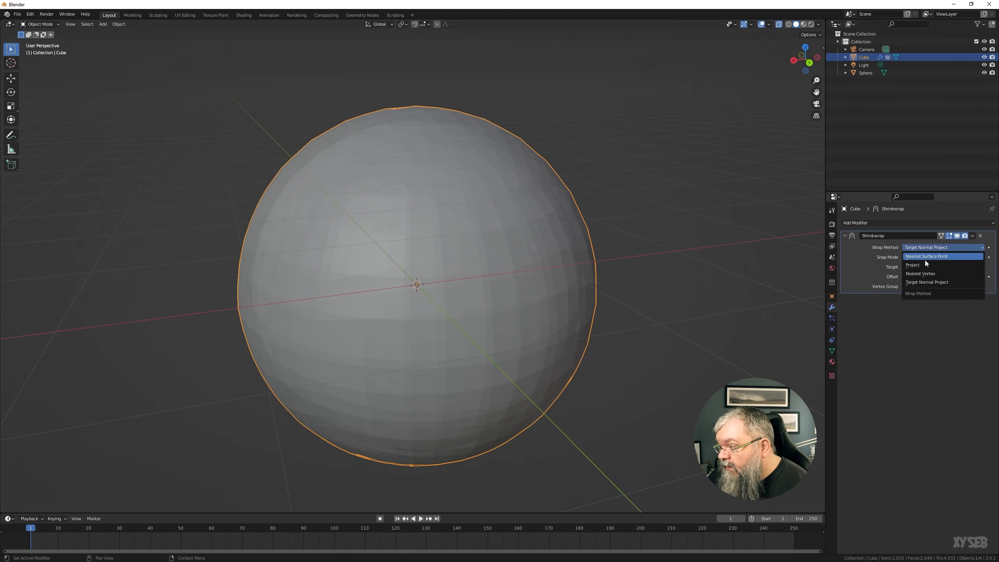
pyautogui.click(923, 264)
pyautogui.moveTo(540, 330); pyautogui.dragTo(554, 312, button='middle')
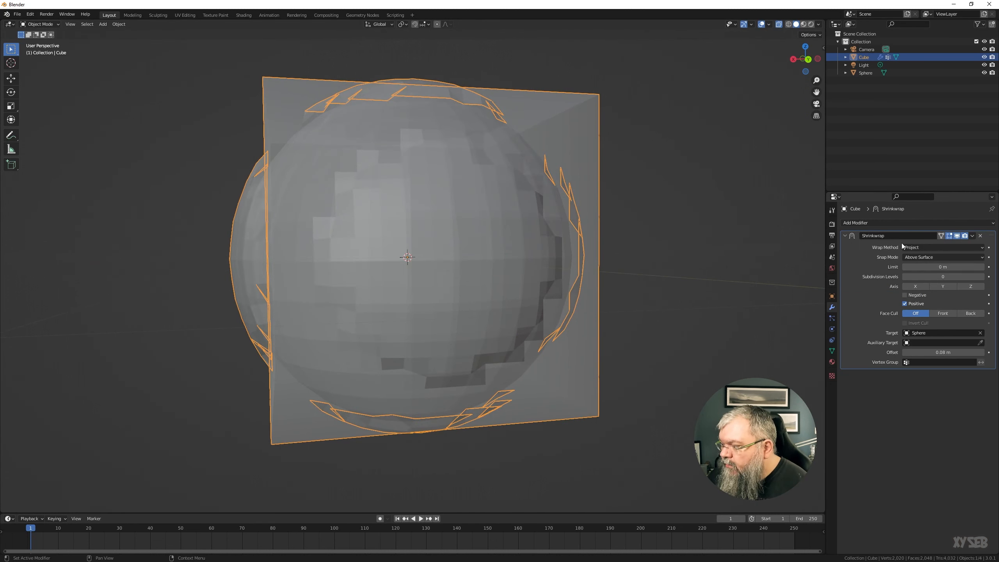
pyautogui.moveTo(597, 290); pyautogui.dragTo(539, 311, button='middle')
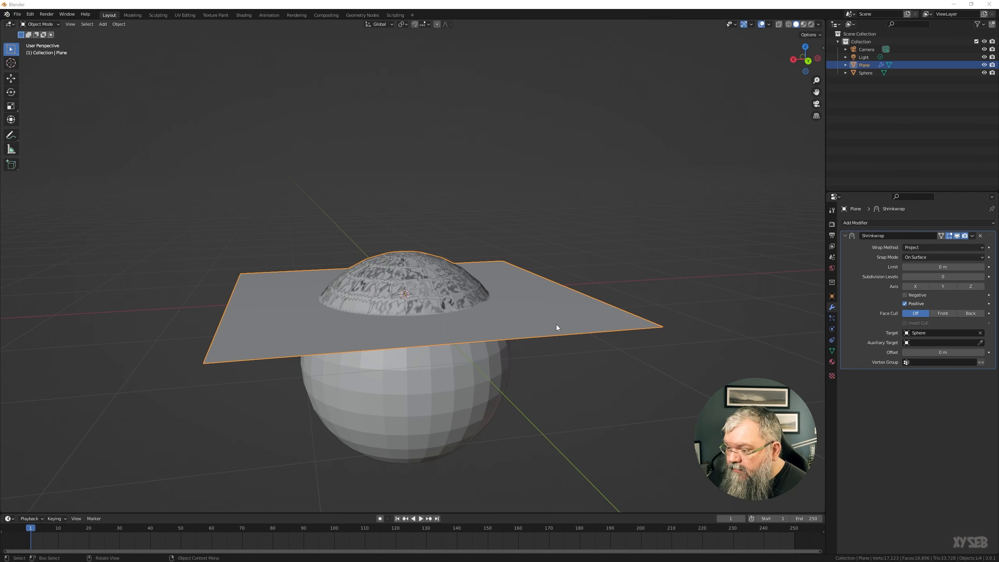
# Examine the plane projected onto the sphere and set its Shrinkwrap projection limit to 0.09 m
pyautogui.moveTo(651, 299); pyautogui.dragTo(555, 347, button='middle')
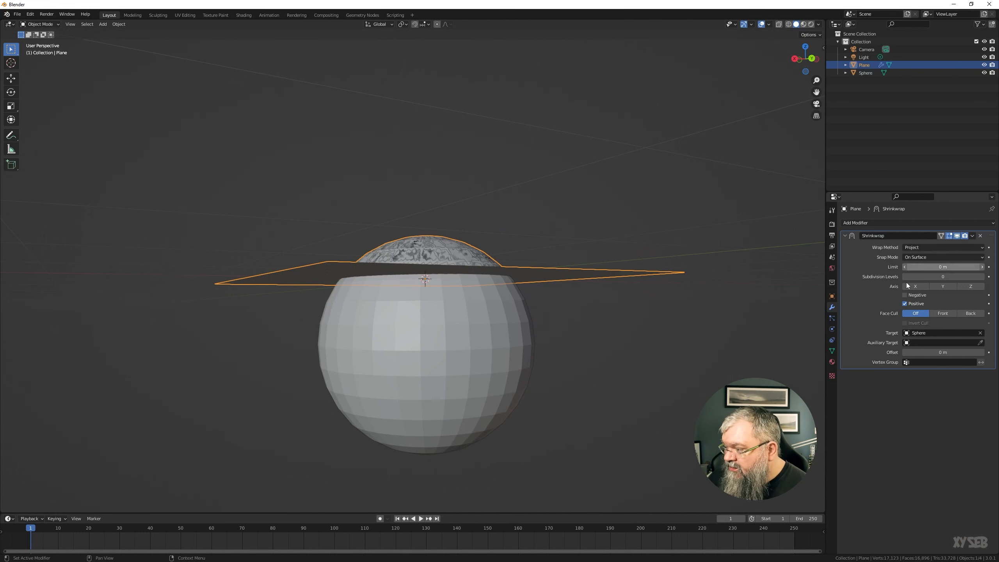
pyautogui.moveTo(648, 283); pyautogui.dragTo(593, 333, button='middle')
pyautogui.scroll(2, 456, 295)
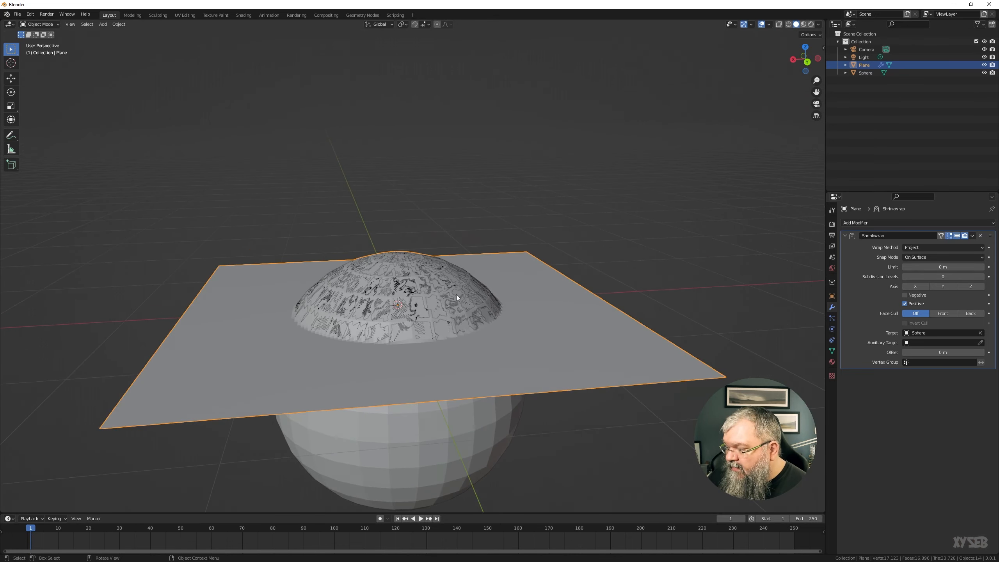
pyautogui.moveTo(455, 295); pyautogui.dragTo(490, 286, button='middle')
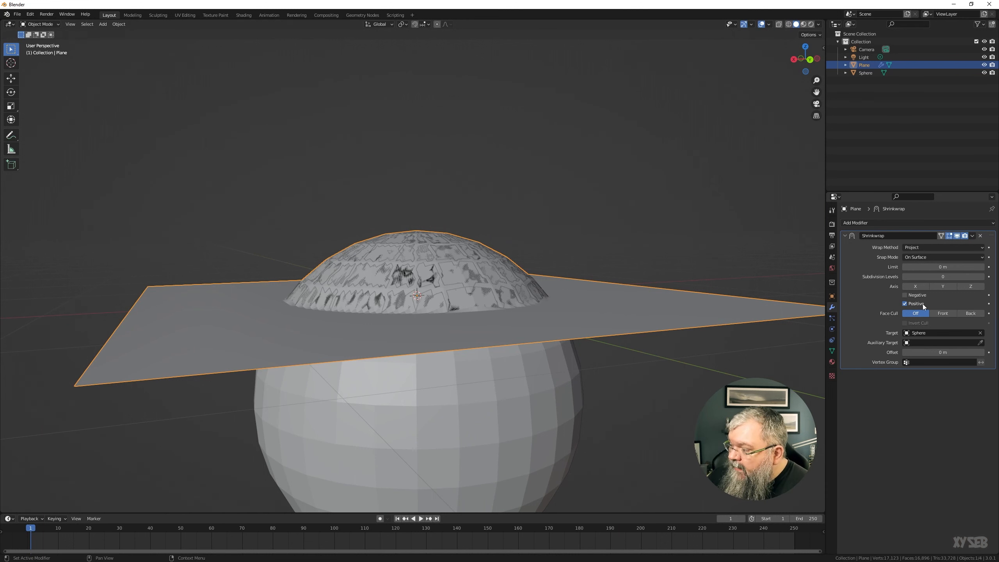
pyautogui.moveTo(732, 263); pyautogui.dragTo(657, 257, button='middle')
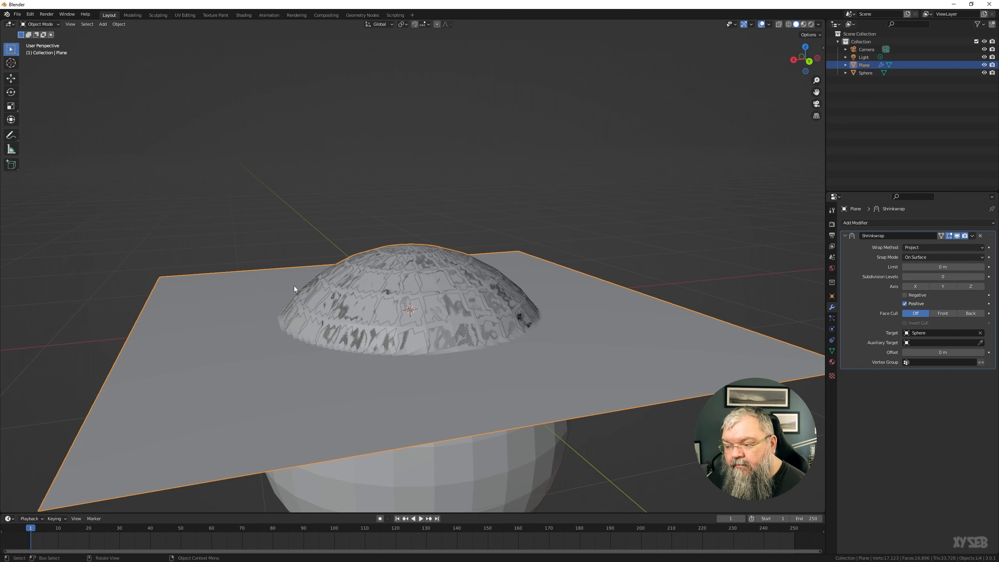
pyautogui.moveTo(466, 316); pyautogui.dragTo(458, 311, button='middle')
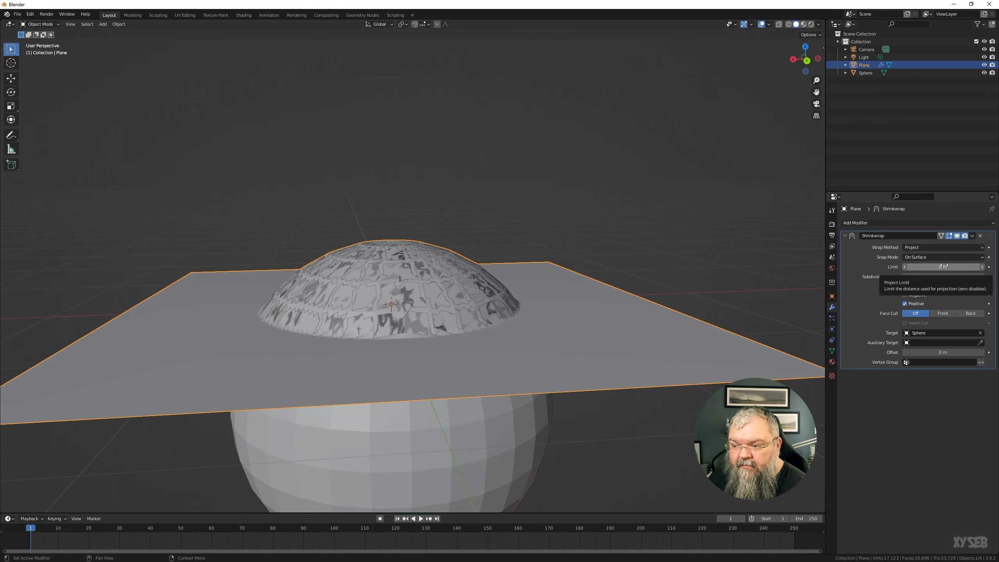
pyautogui.moveTo(944, 266)
pyautogui.mouseDown()
pyautogui.moveTo(969, 266)
pyautogui.moveTo(947, 267)
pyautogui.mouseUp()
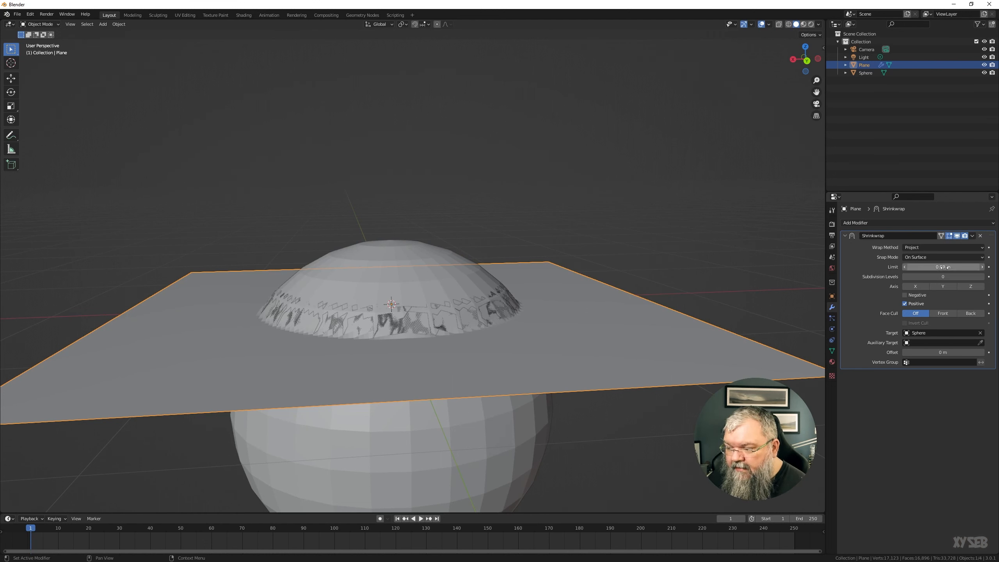
# Try a Shrinkwrap offset of 0.1 m on the plane and change it to -0.1 m
pyautogui.click(942, 353)
pyautogui.write('.1')
pyautogui.press('Return')
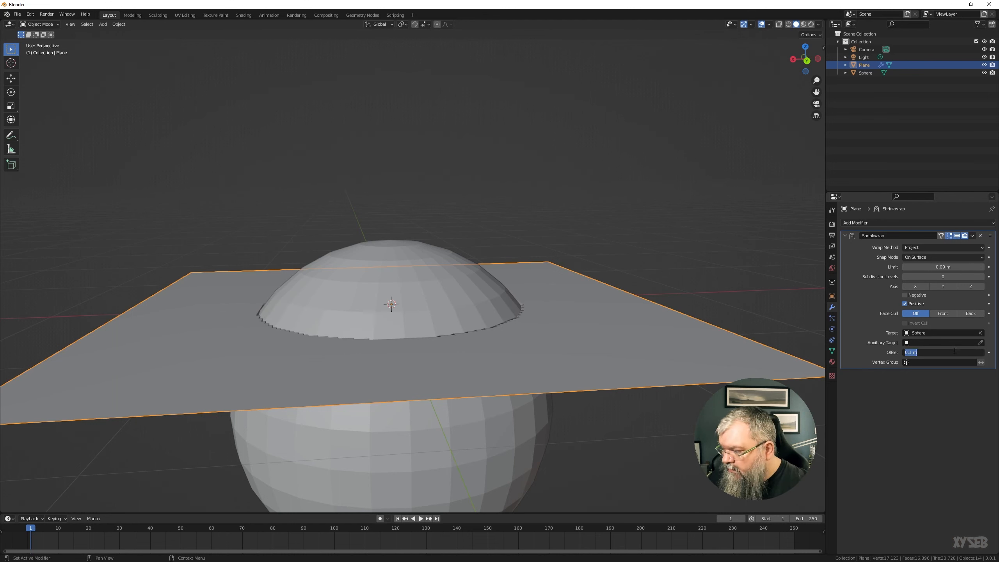
pyautogui.write('-0.1')
pyautogui.press('Return')
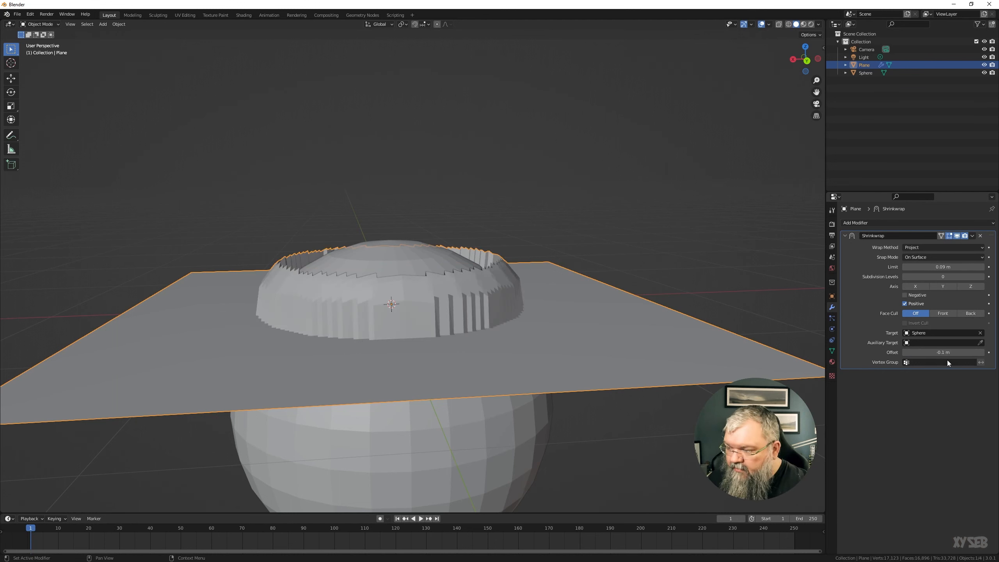
# Lower the plane's Shrinkwrap projection limit to 0.07 m and set the offset to -0.01 m
pyautogui.moveTo(485, 275); pyautogui.dragTo(550, 313, button='middle')
pyautogui.moveTo(936, 267)
pyautogui.mouseDown()
pyautogui.moveTo(948, 267)
pyautogui.moveTo(928, 267)
pyautogui.mouseUp()
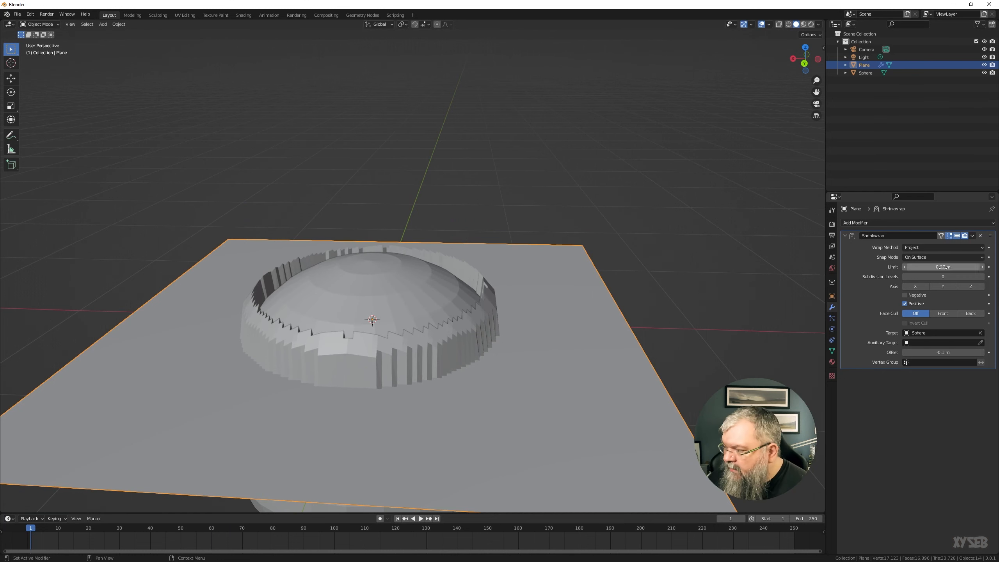
pyautogui.click(945, 352)
pyautogui.write('-0.01')
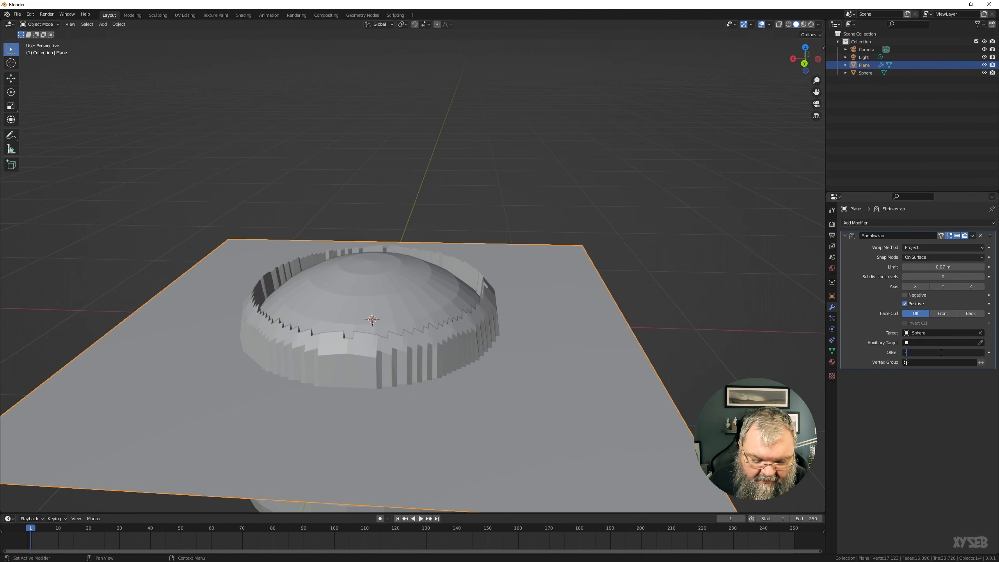
pyautogui.press('Return')
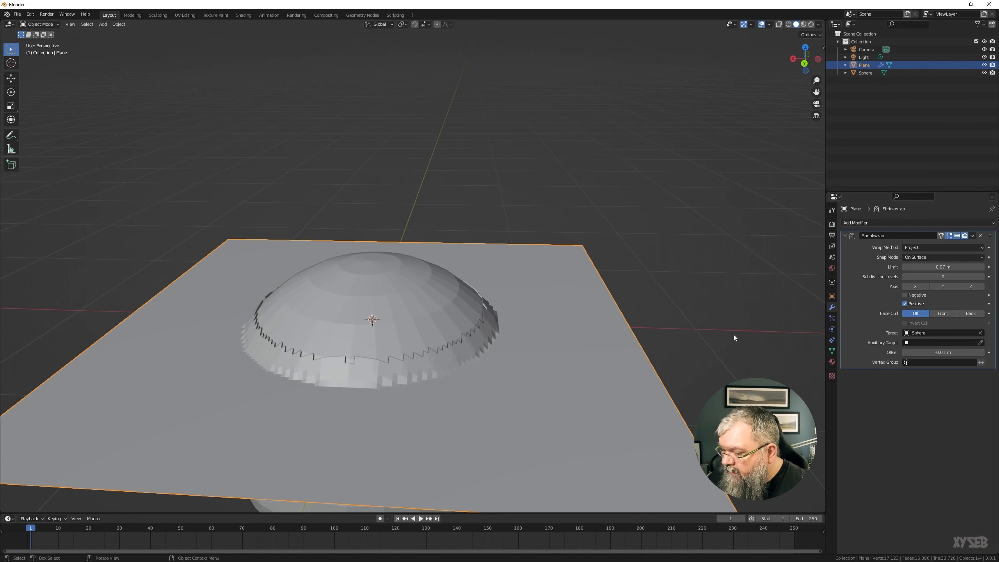
# Reset the plane's Shrinkwrap projection limit to 0 m and raise the subdivision levels to 2
pyautogui.moveTo(734, 334); pyautogui.dragTo(571, 311, button='middle')
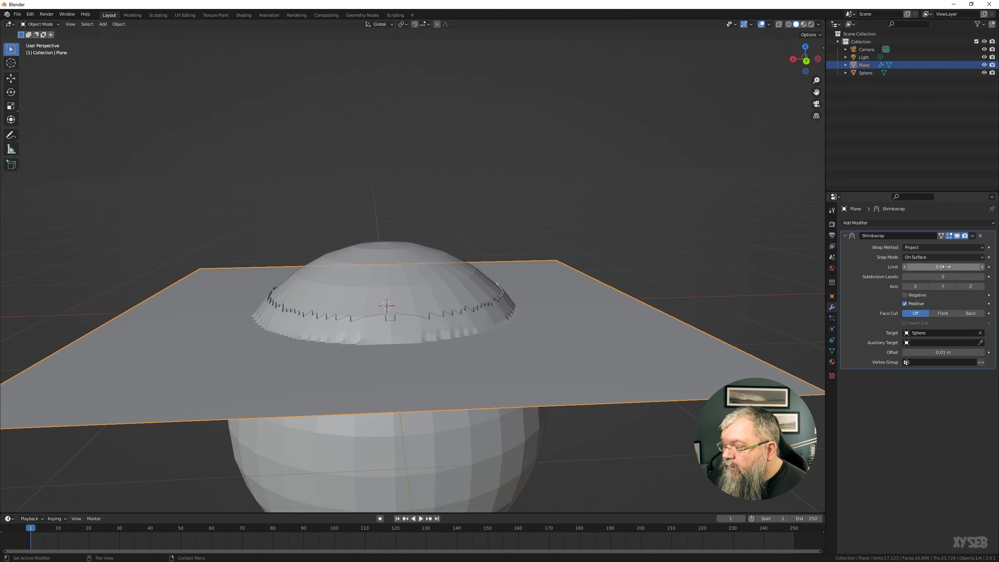
pyautogui.moveTo(941, 267); pyautogui.dragTo(925, 267)
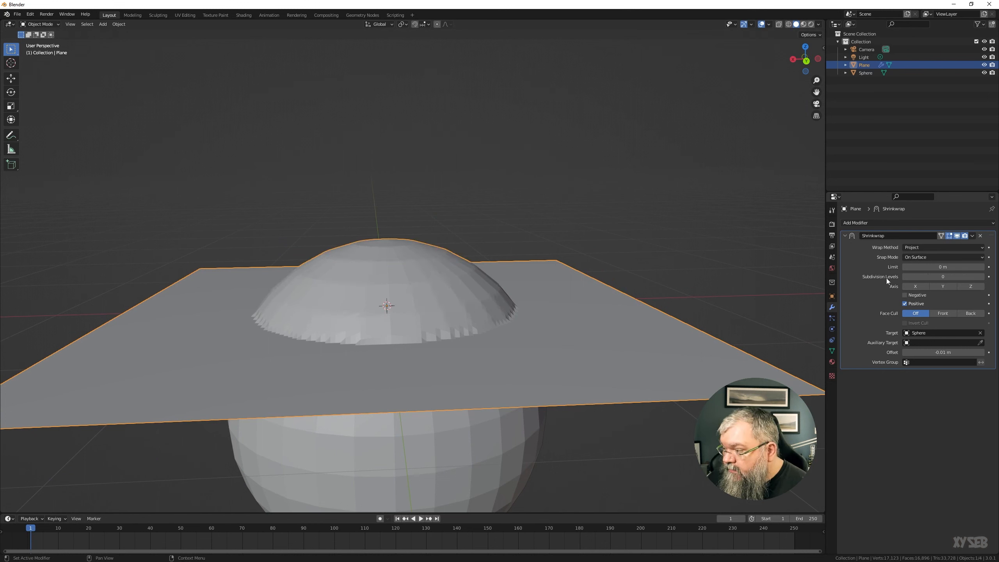
pyautogui.click(982, 277)
pyautogui.click(982, 276)
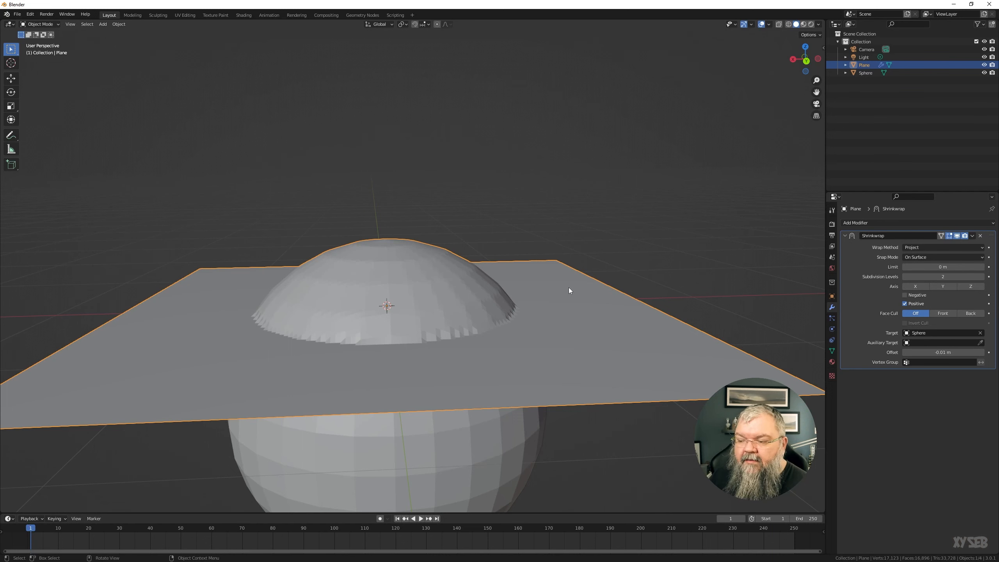
pyautogui.moveTo(481, 273)
pyautogui.mouseDown(button='middle')
pyautogui.moveTo(481, 366)
pyautogui.moveTo(485, 277)
pyautogui.mouseUp(button='middle')
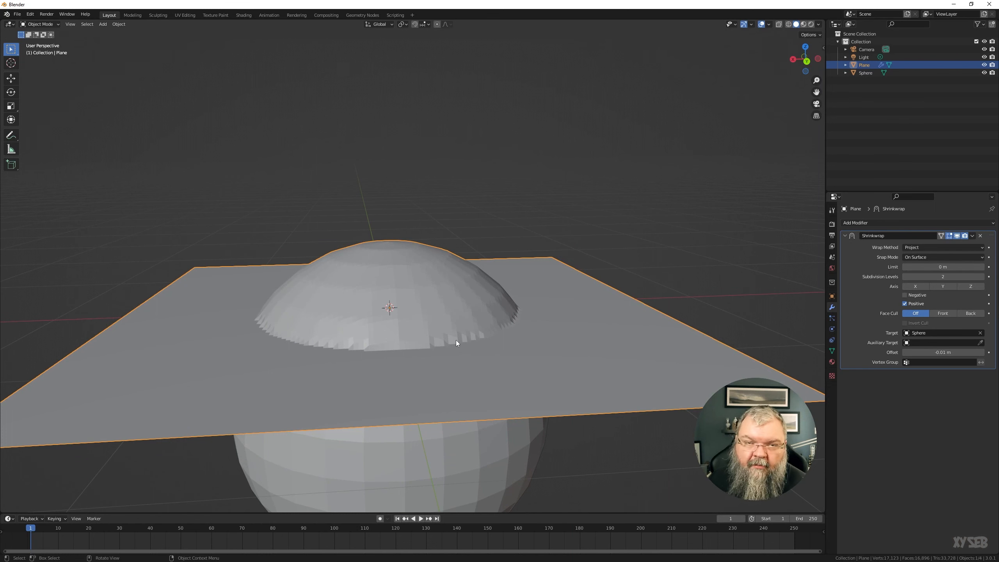
# Return the Shrinkwrap subdivision levels to 0 and inspect the projected dome's edge up close and from the side
pyautogui.click(905, 277)
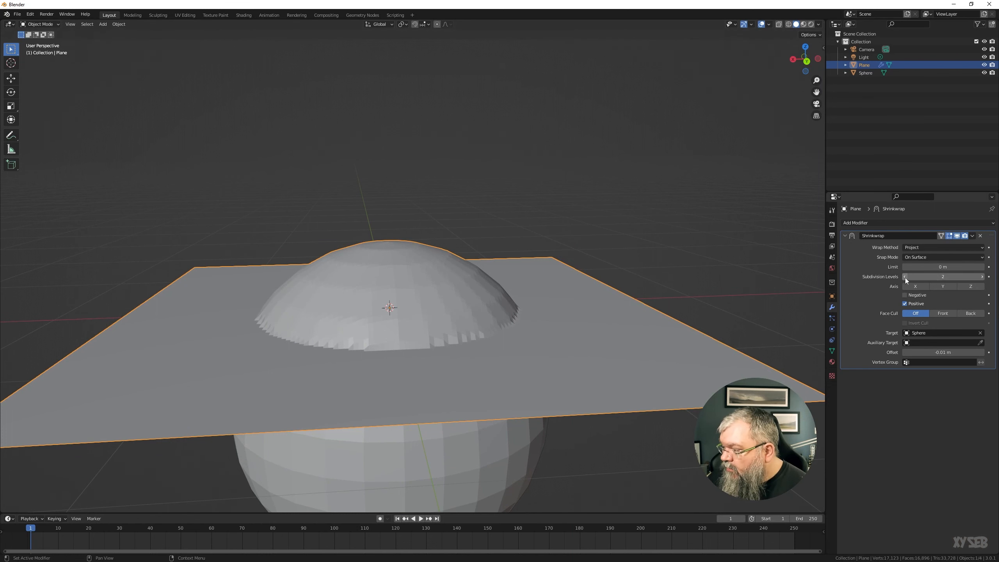
pyautogui.click(905, 278)
pyautogui.moveTo(469, 418); pyautogui.dragTo(473, 365, button='middle')
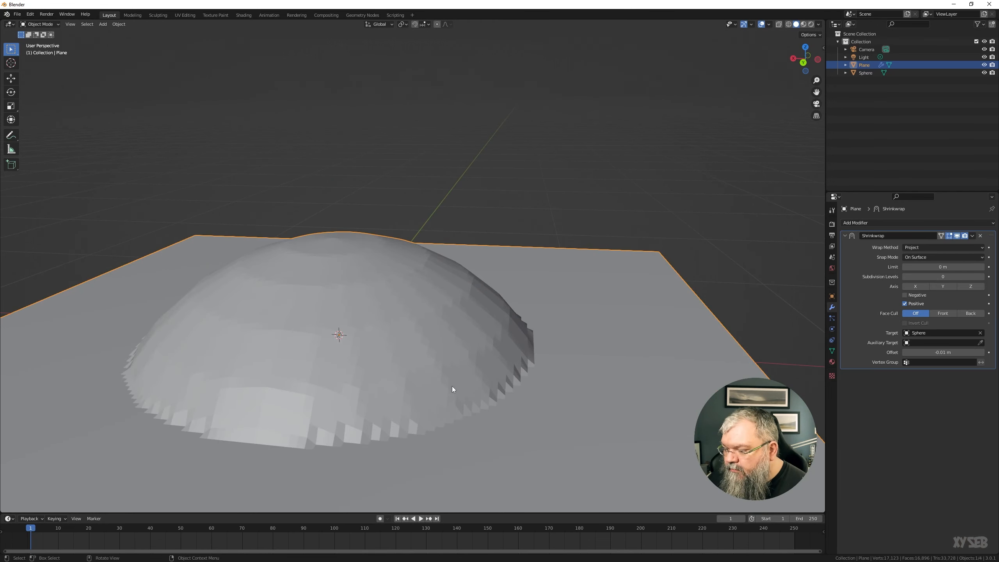
pyautogui.moveTo(265, 321); pyautogui.dragTo(485, 364, button='middle')
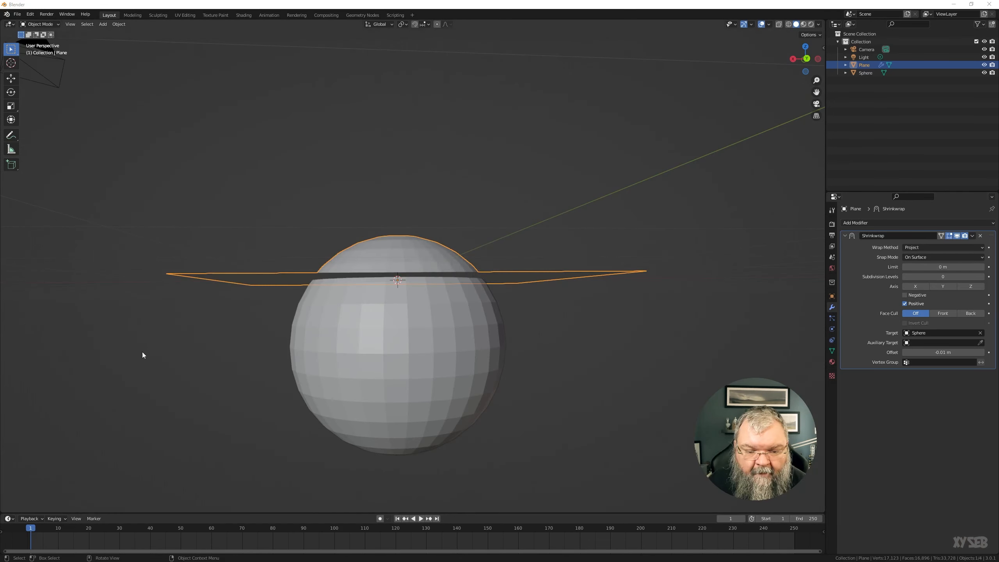
# Rotate the plane about the global Y axis so it slopes steeply across the sphere
pyautogui.moveTo(546, 314); pyautogui.dragTo(561, 318, button='middle')
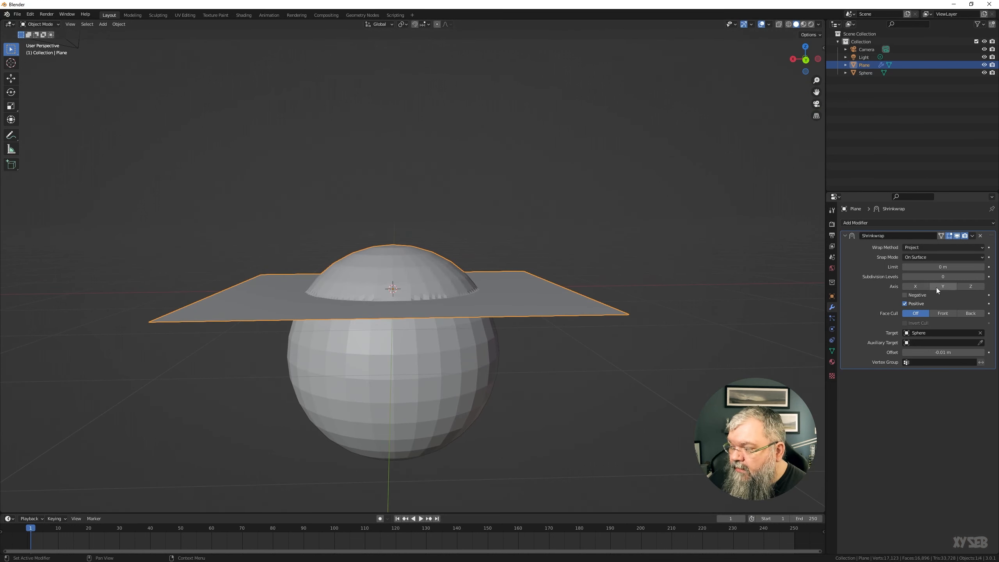
pyautogui.moveTo(558, 262); pyautogui.dragTo(550, 273, button='middle')
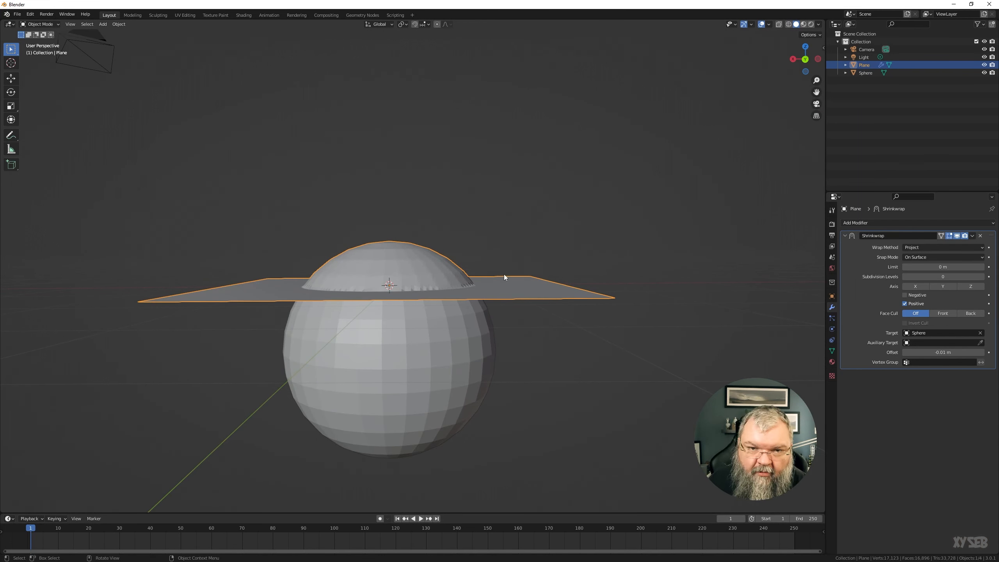
pyautogui.press('r')
pyautogui.press('x')
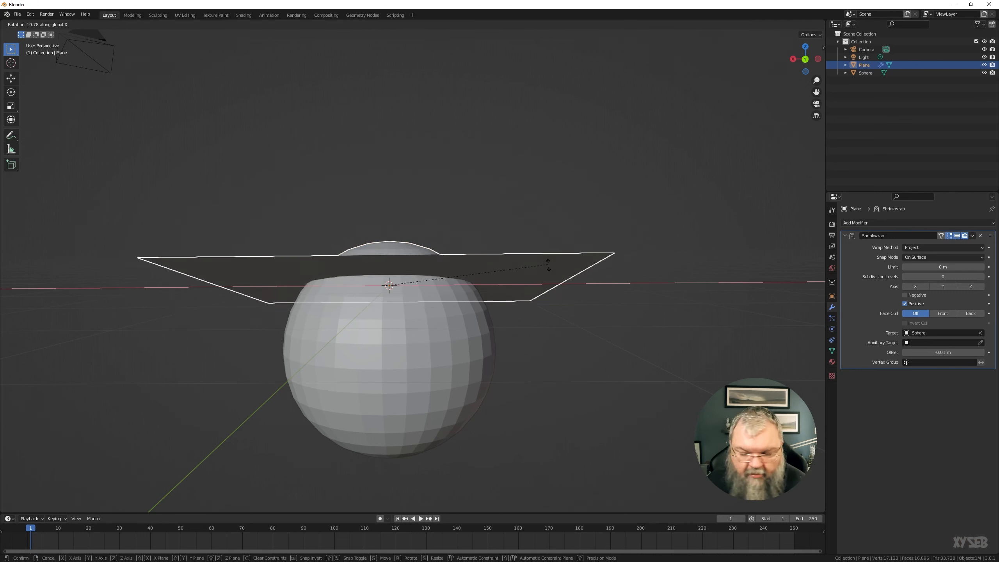
pyautogui.press('y')
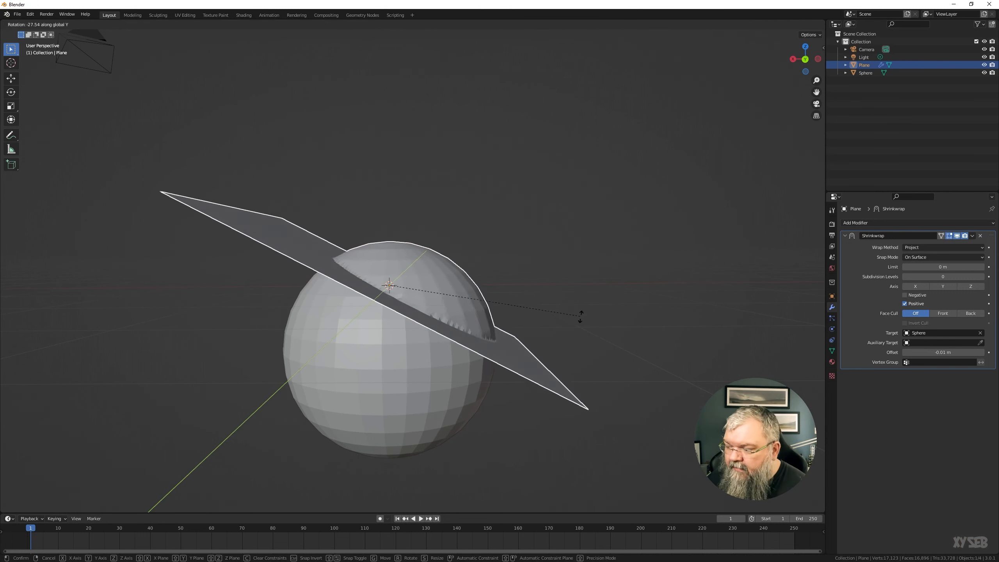
pyautogui.click(460, 366)
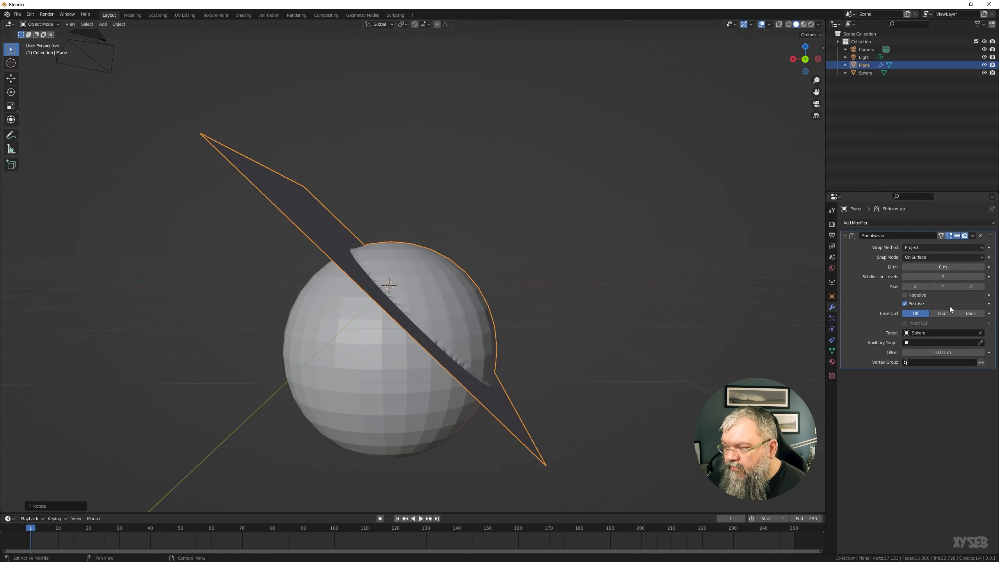
# Try negative projection on the tilted plane, turn it off again, and set the Shrinkwrap projection axis to Z
pyautogui.click(973, 295)
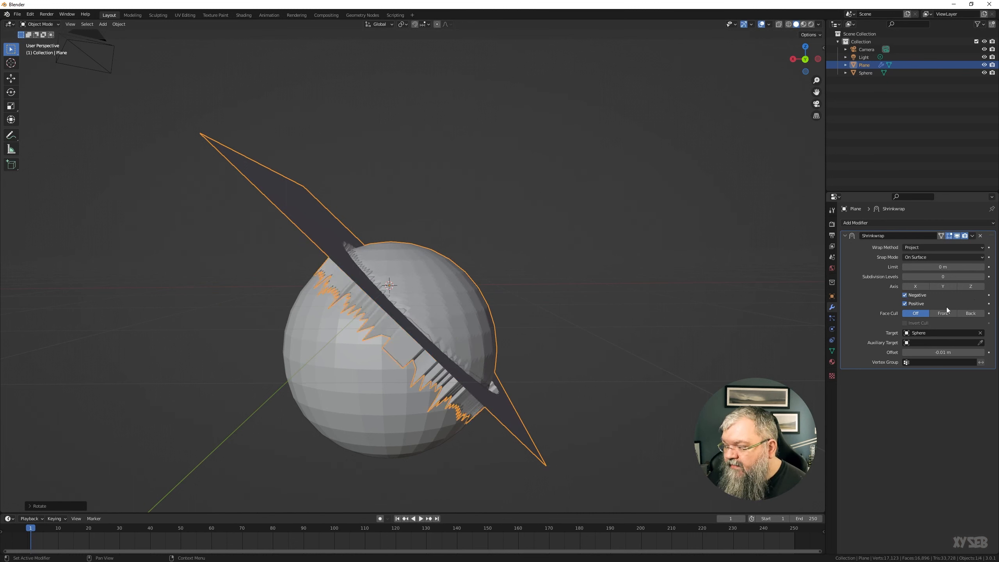
pyautogui.click(919, 295)
pyautogui.click(975, 287)
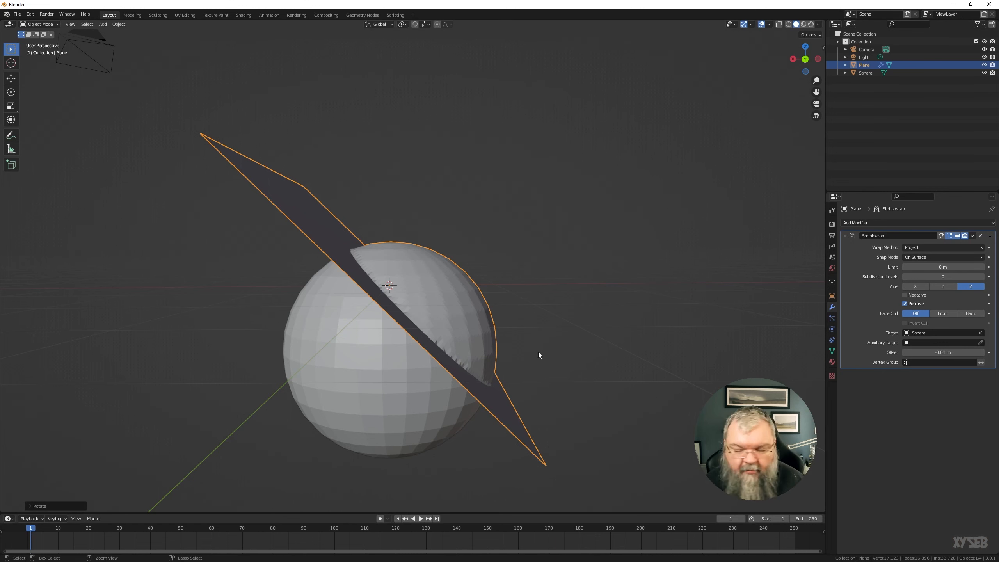
# Apply the plane's rotation and inspect the Z-axis projection onto the sphere from the opposite side
pyautogui.hotkey('ctrl', 'a')
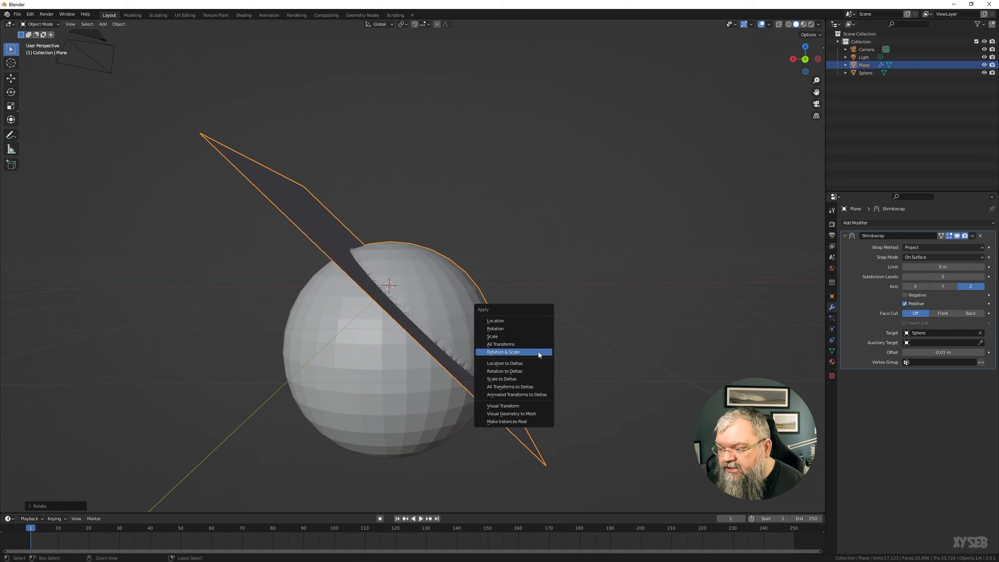
pyautogui.click(516, 329)
pyautogui.moveTo(524, 373); pyautogui.dragTo(286, 421, button='middle')
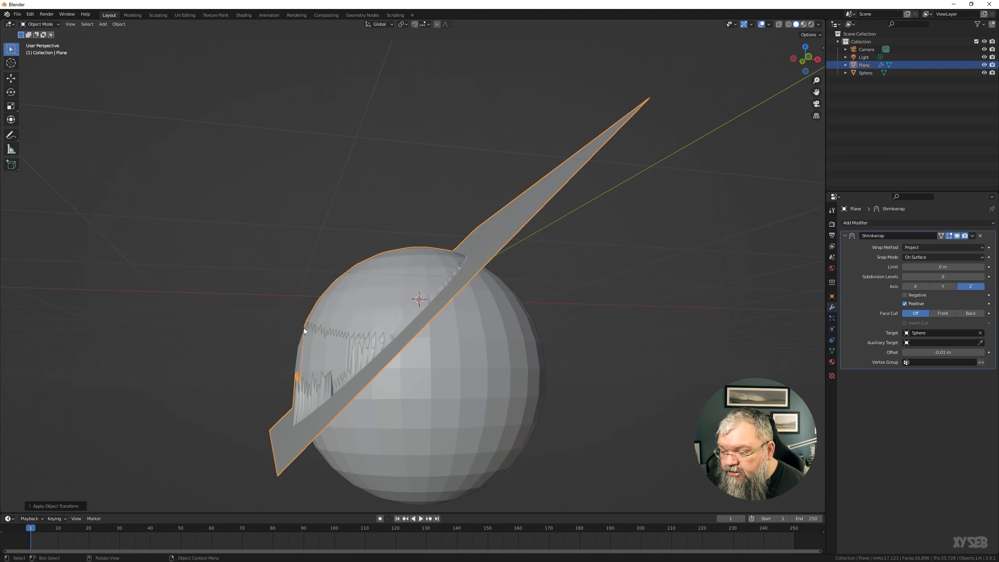
pyautogui.moveTo(311, 354); pyautogui.dragTo(319, 334, button='middle')
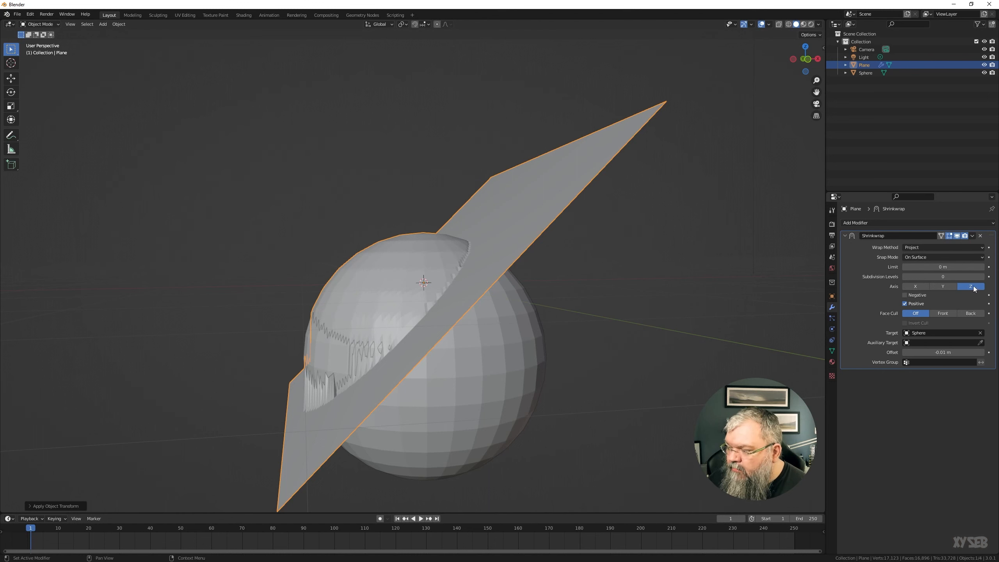
# Try the Shrinkwrap projection axis Y, then X, and clear all the axes
pyautogui.click(949, 287)
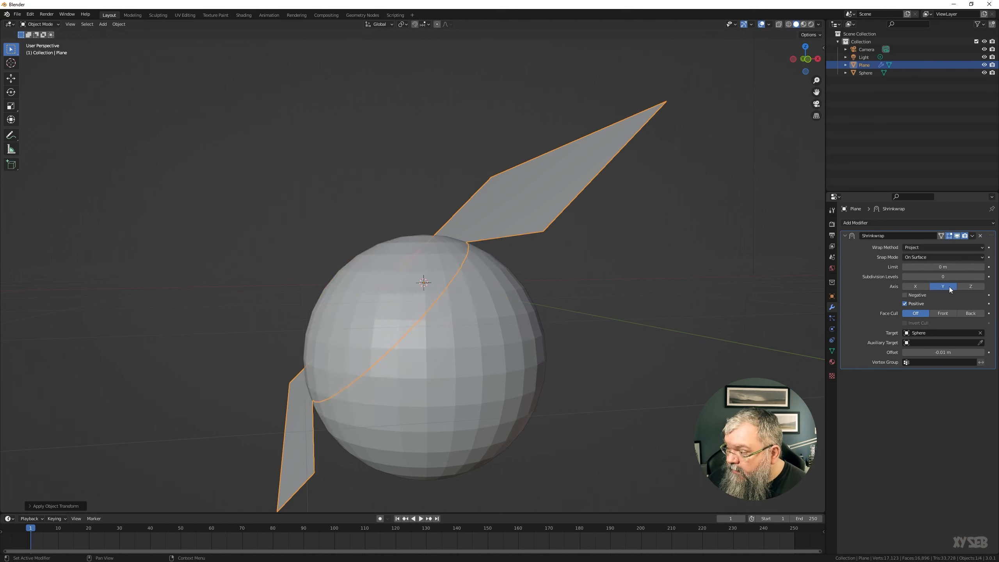
pyautogui.click(950, 287)
pyautogui.click(914, 285)
pyautogui.click(915, 285)
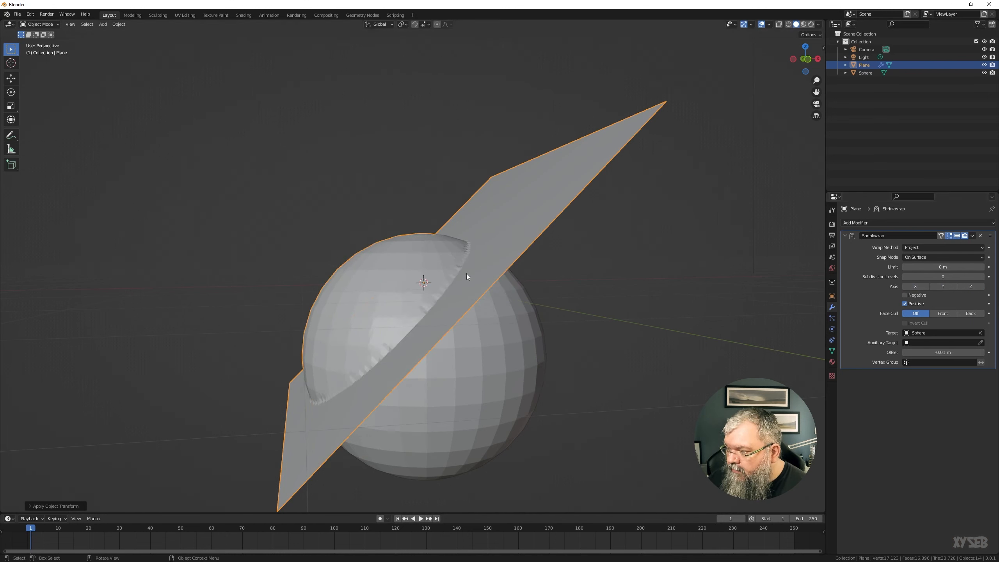
# Undo the plane's axis changes, applied rotation and tilt, and inspect the projected dome from the side and underneath
pyautogui.hotkey('ctrl', 'z')
pyautogui.moveTo(620, 248); pyautogui.dragTo(718, 274, button='middle')
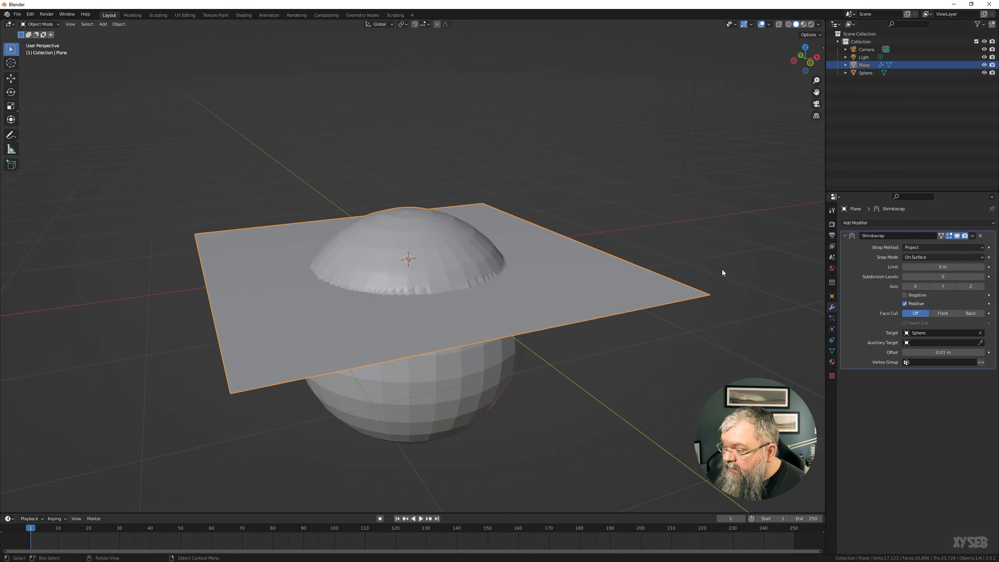
pyautogui.moveTo(606, 285); pyautogui.dragTo(562, 261, button='middle')
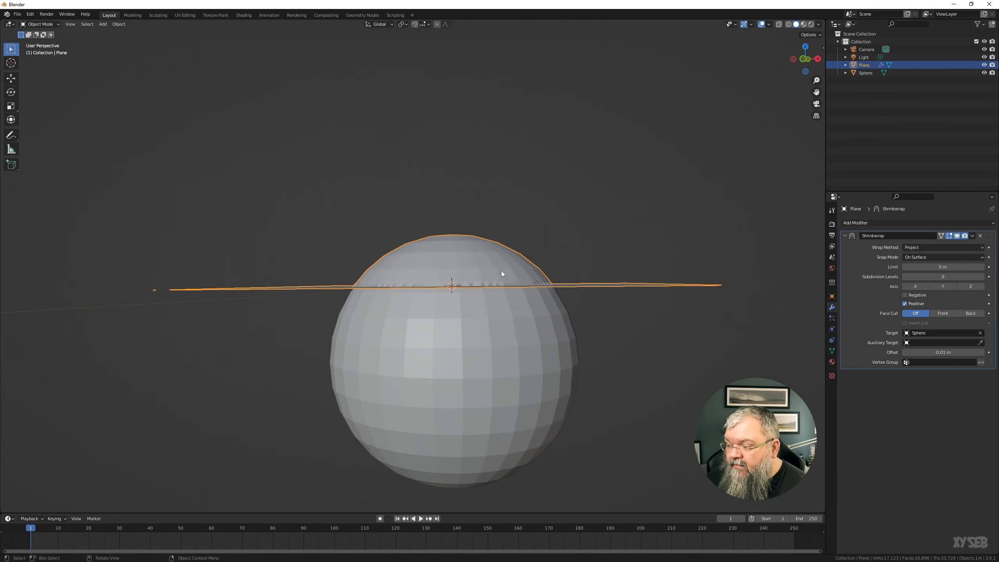
pyautogui.moveTo(504, 272); pyautogui.dragTo(573, 283, button='middle')
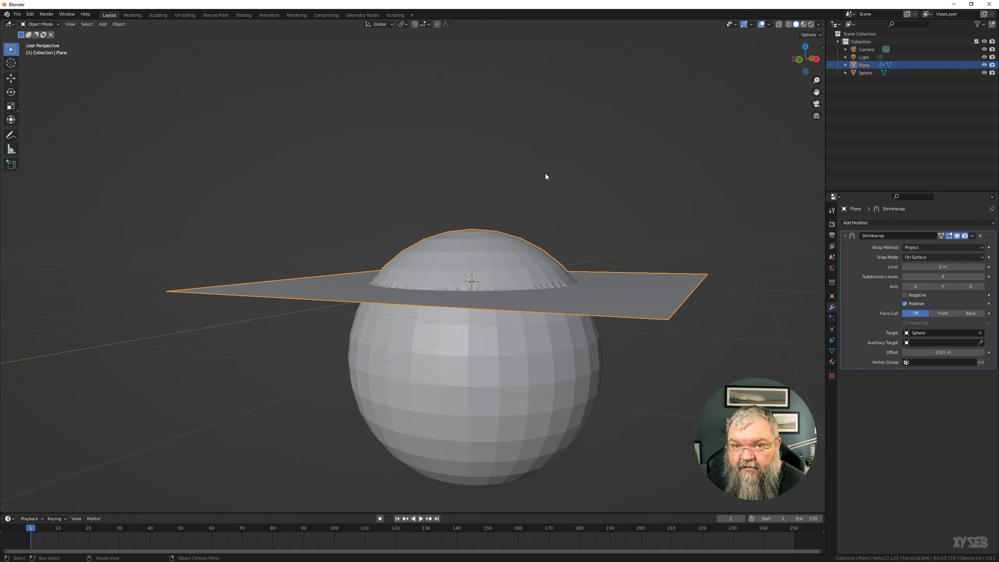
pyautogui.moveTo(600, 300); pyautogui.dragTo(604, 290, button='middle')
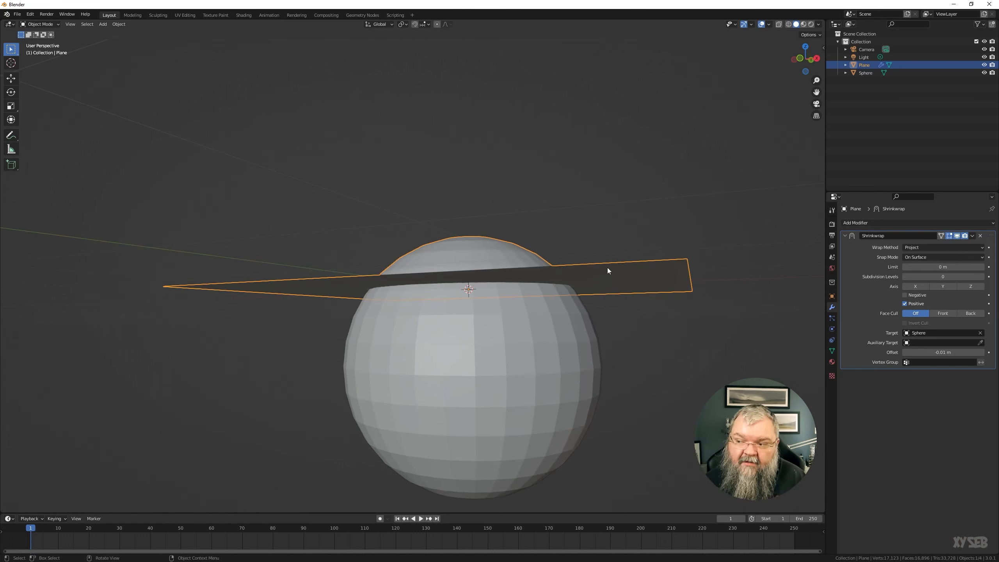
# Enable negative projection alongside positive on the plane's Shrinkwrap modifier and inspect the mesh above and below the plane
pyautogui.click(905, 295)
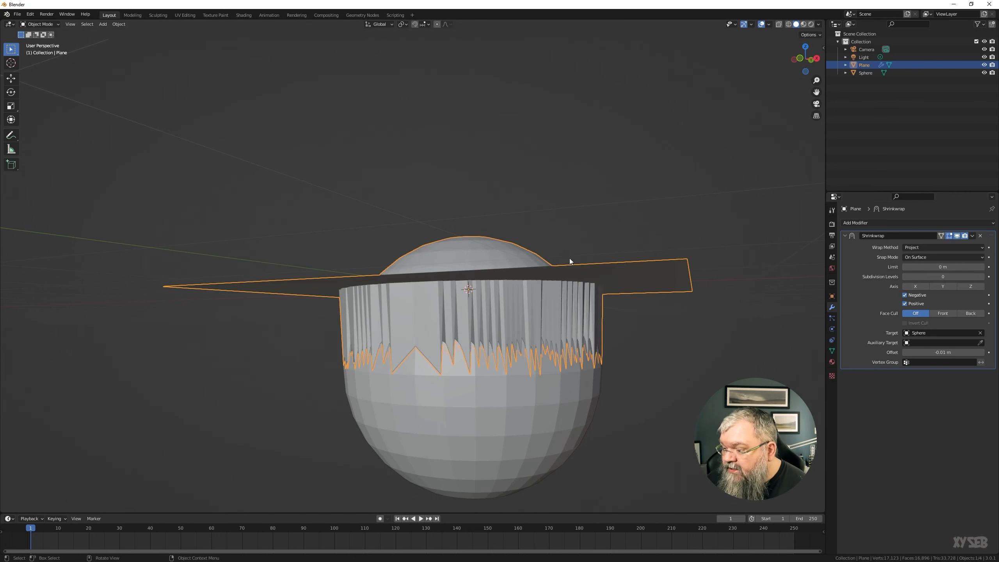
pyautogui.moveTo(569, 258); pyautogui.dragTo(567, 209, button='middle')
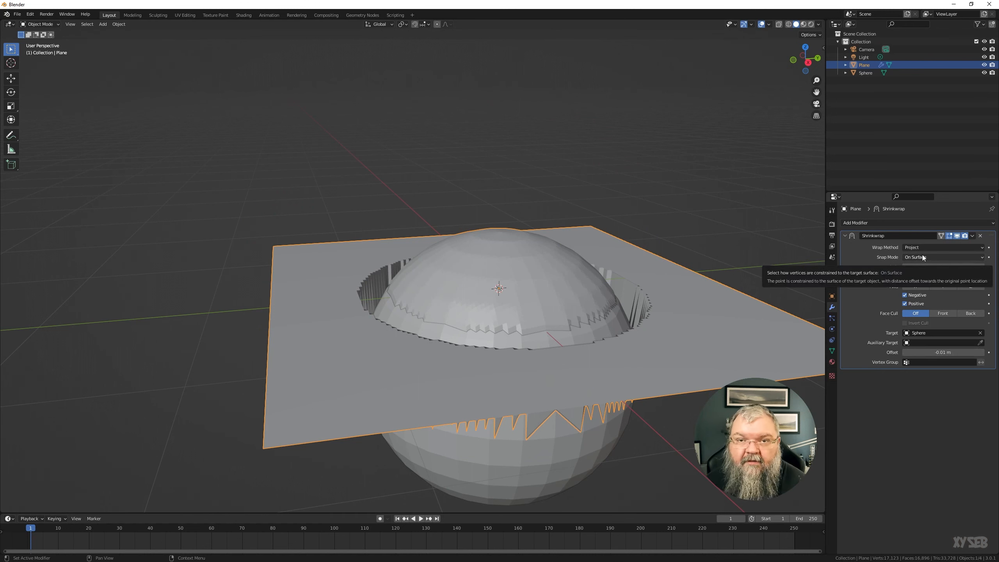
pyautogui.moveTo(583, 294); pyautogui.dragTo(500, 281, button='middle')
# Turn off positive projection so only negative applies, and inspect the projection onto the sphere's underside
pyautogui.click(911, 303)
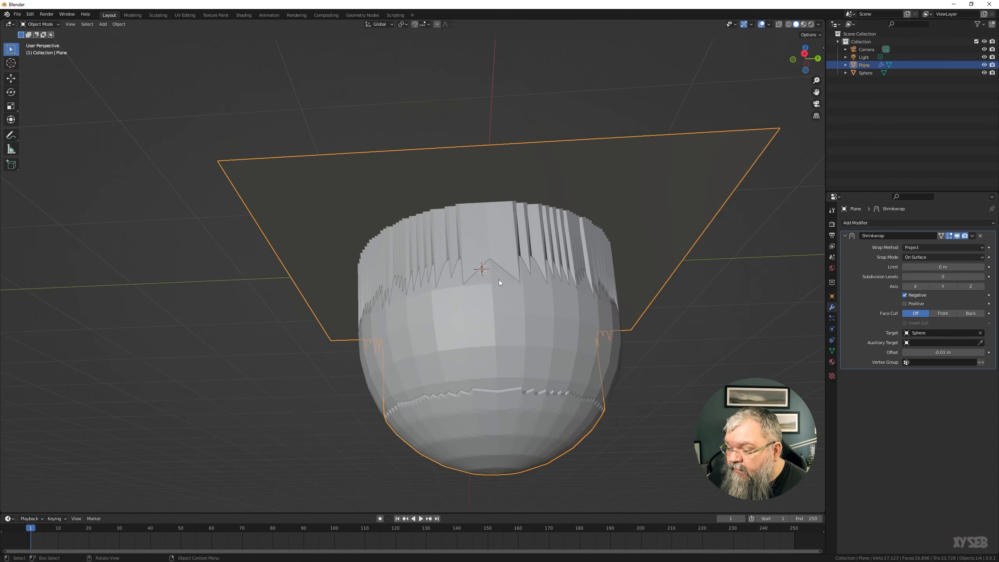
pyautogui.moveTo(409, 343); pyautogui.dragTo(434, 327, button='middle')
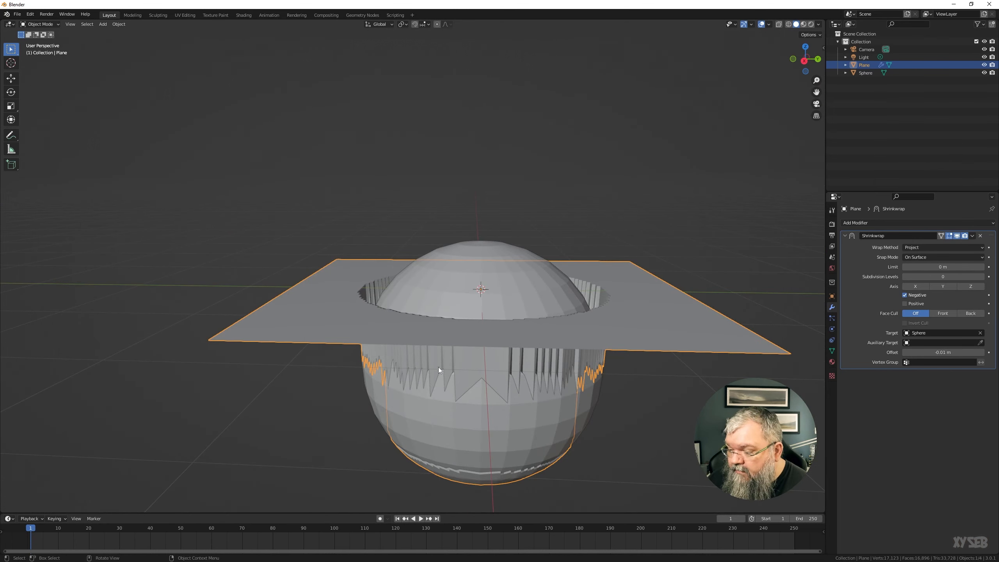
pyautogui.moveTo(450, 383); pyautogui.dragTo(464, 348, button='middle')
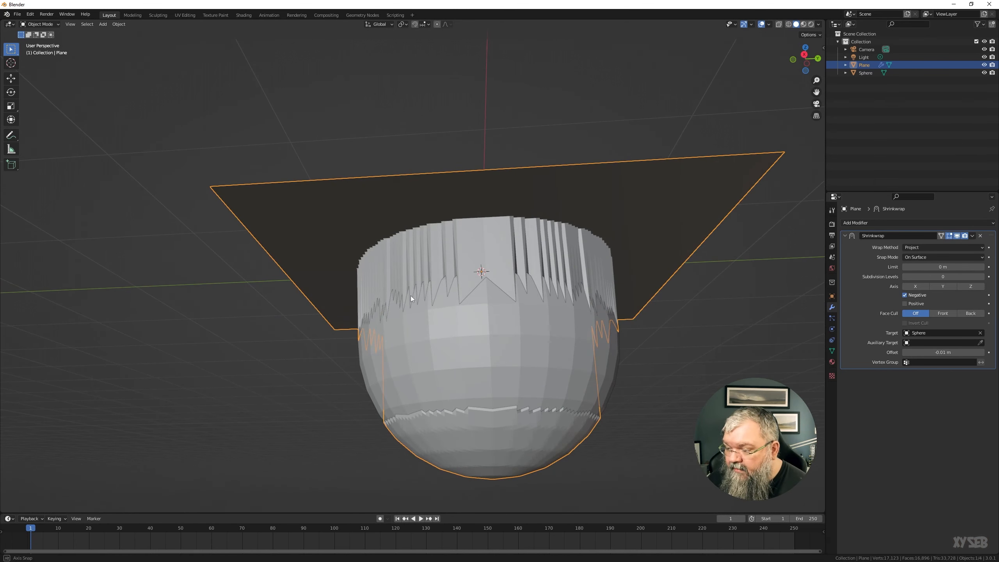
pyautogui.moveTo(410, 295); pyautogui.dragTo(402, 310, button='middle')
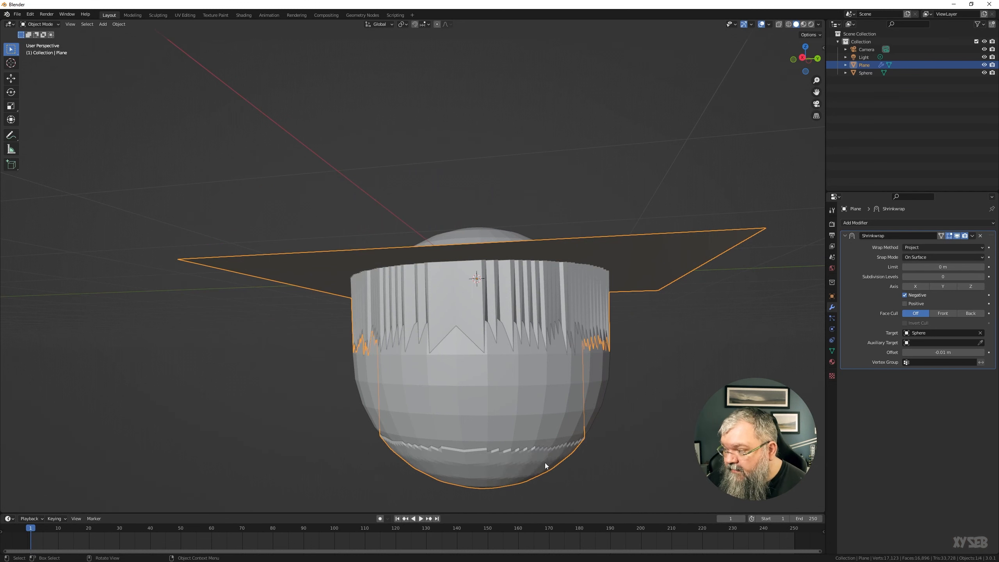
pyautogui.moveTo(583, 350); pyautogui.dragTo(457, 360, button='middle')
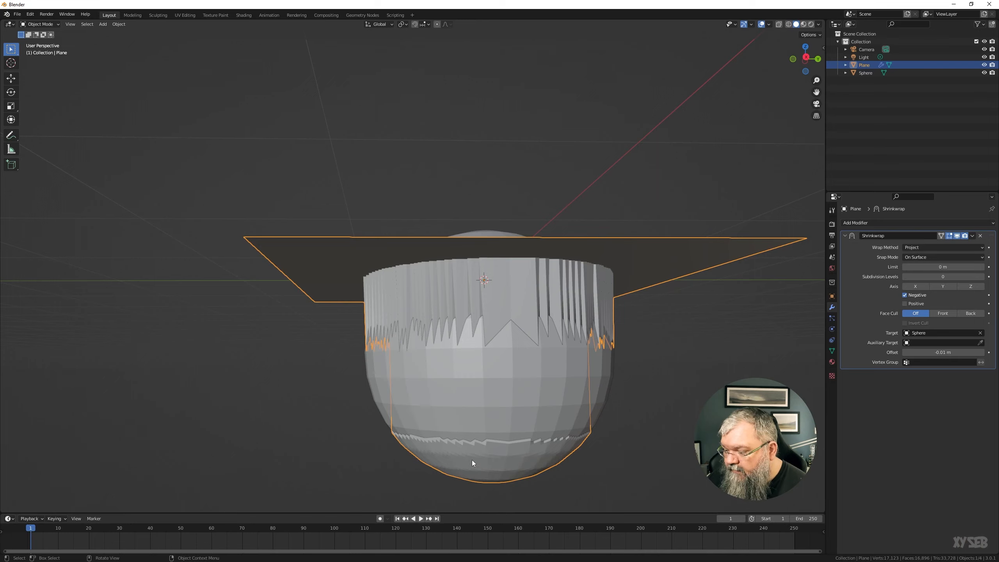
pyautogui.moveTo(472, 460); pyautogui.dragTo(452, 401, button='middle')
# Turn off negative projection, re-enable positive, and set the Shrinkwrap face cull to Front
pyautogui.click(904, 294)
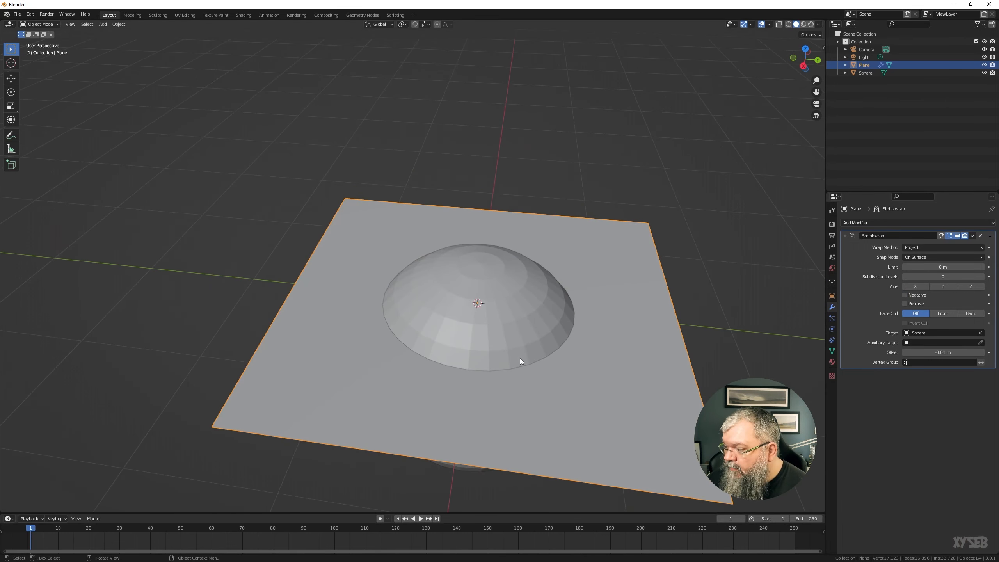
pyautogui.moveTo(520, 357); pyautogui.dragTo(604, 344, button='middle')
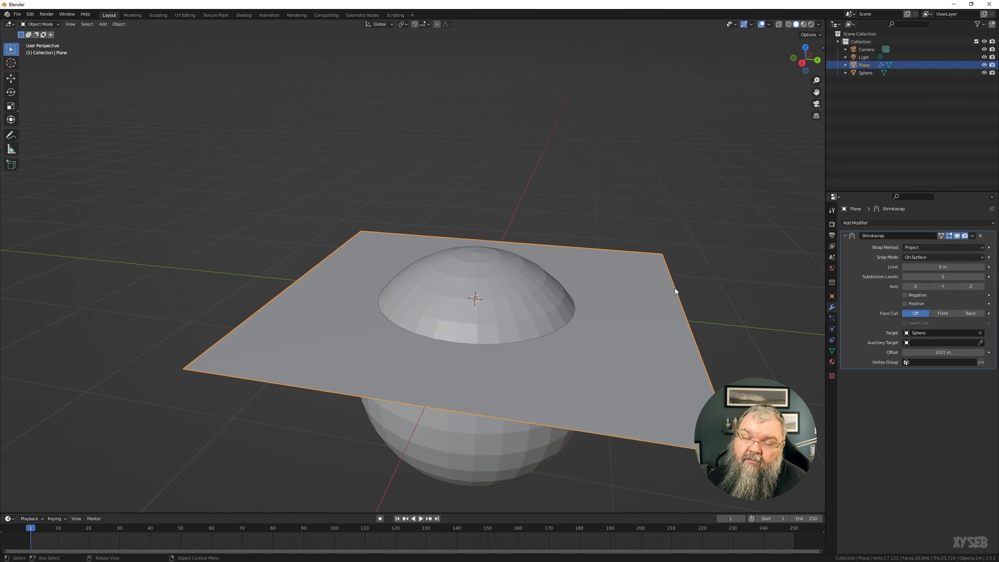
pyautogui.click(913, 306)
pyautogui.moveTo(549, 334); pyautogui.dragTo(537, 318, button='middle')
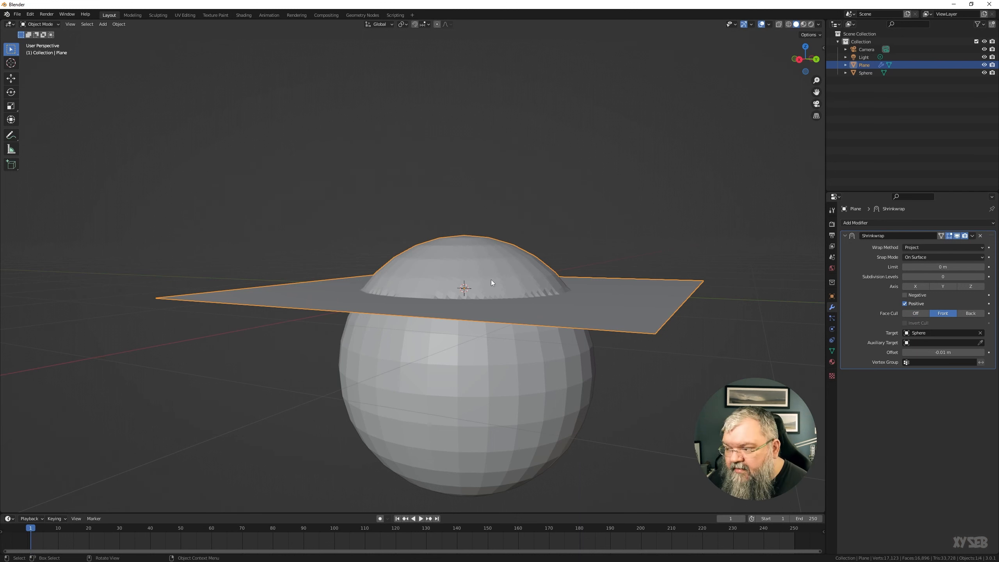
pyautogui.moveTo(455, 255); pyautogui.dragTo(464, 275, button='middle')
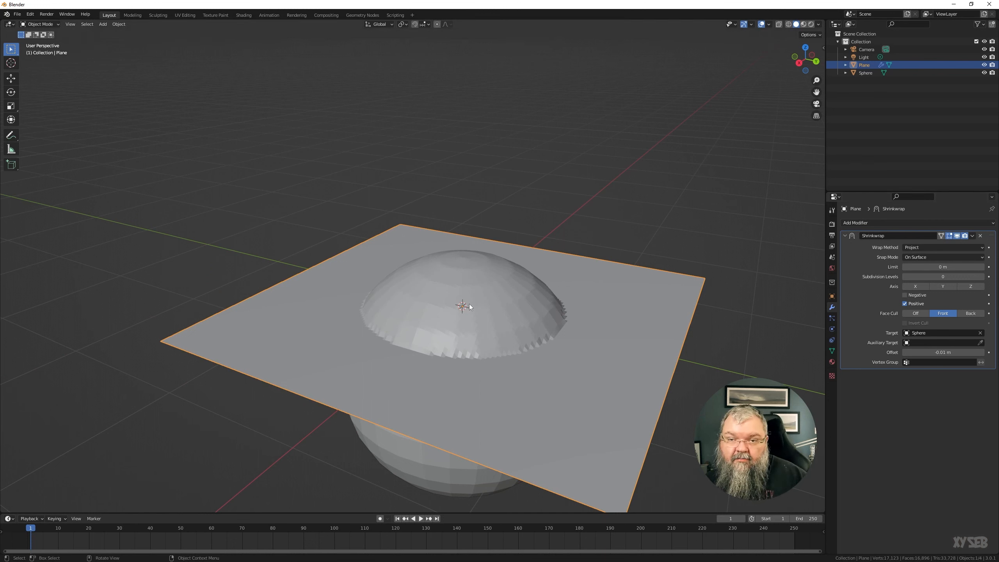
pyautogui.click(917, 316)
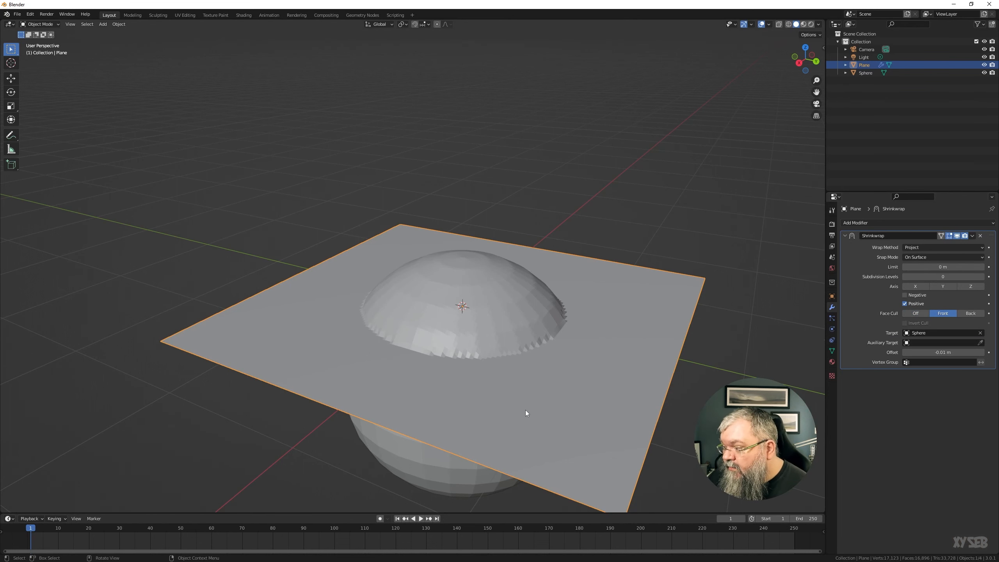
# Enter Edit Mode on the sphere and, with X-ray and face selection, select two adjacent horizontal face loops near its top
pyautogui.moveTo(525, 410); pyautogui.dragTo(519, 378, button='middle')
pyautogui.click(492, 393)
pyautogui.press('Tab')
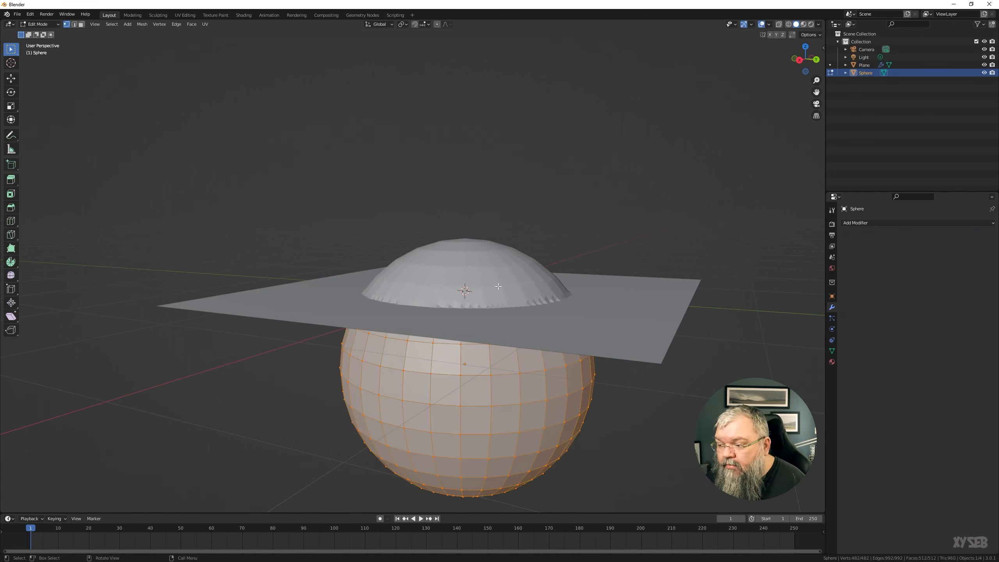
pyautogui.hotkey('alt', 'z')
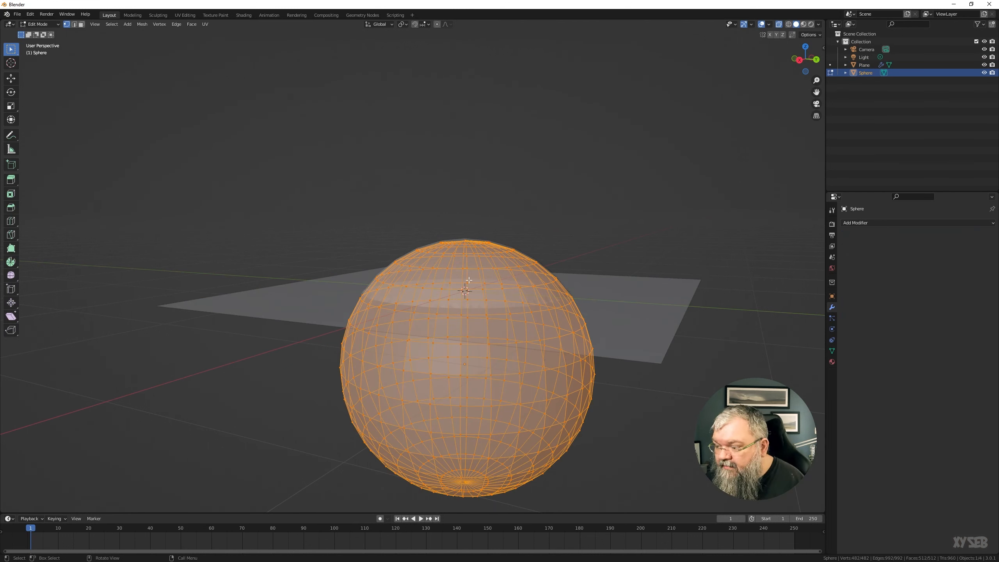
pyautogui.press('3')
pyautogui.keyDown('alt'); pyautogui.click(519, 270); pyautogui.keyUp('alt')
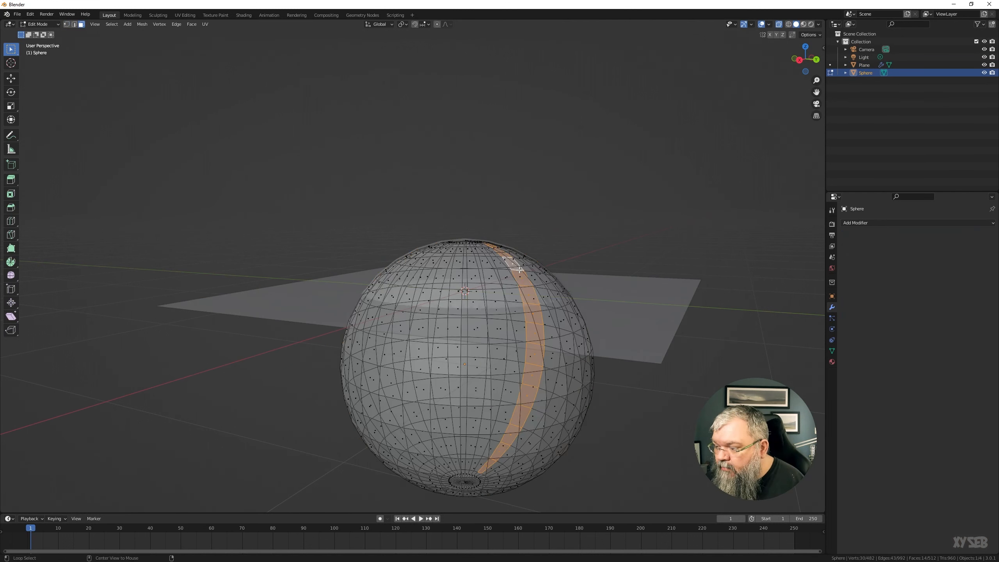
pyautogui.keyDown('alt'); pyautogui.click(533, 271); pyautogui.keyUp('alt')
pyautogui.keyDown('alt'); pyautogui.click(538, 269); pyautogui.keyUp('alt')
pyautogui.keyDown('alt'); pyautogui.click(543, 268); pyautogui.keyUp('alt')
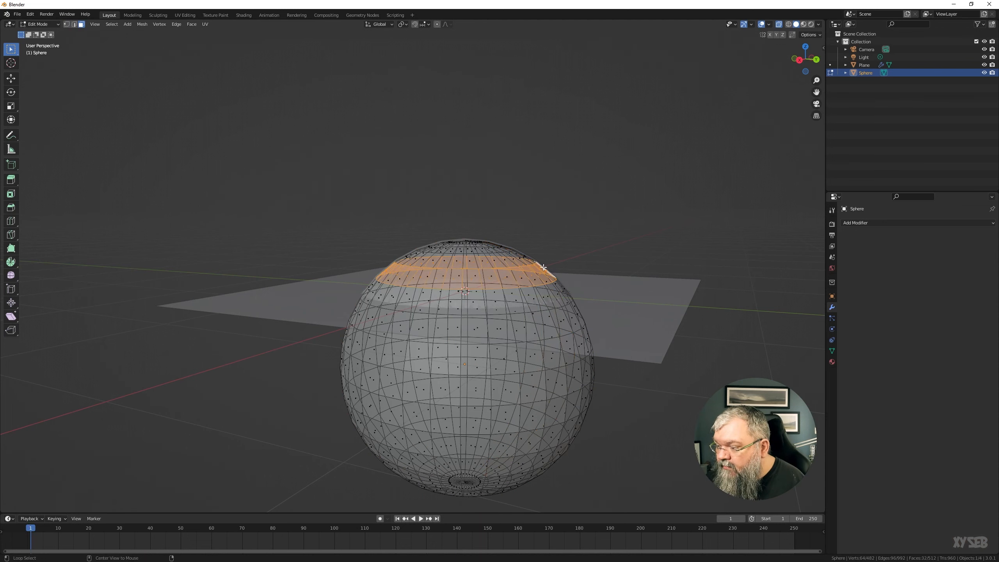
# Flip the normals of the sphere's selected face loops and return to Object Mode
pyautogui.moveTo(615, 278); pyautogui.dragTo(580, 274, button='middle')
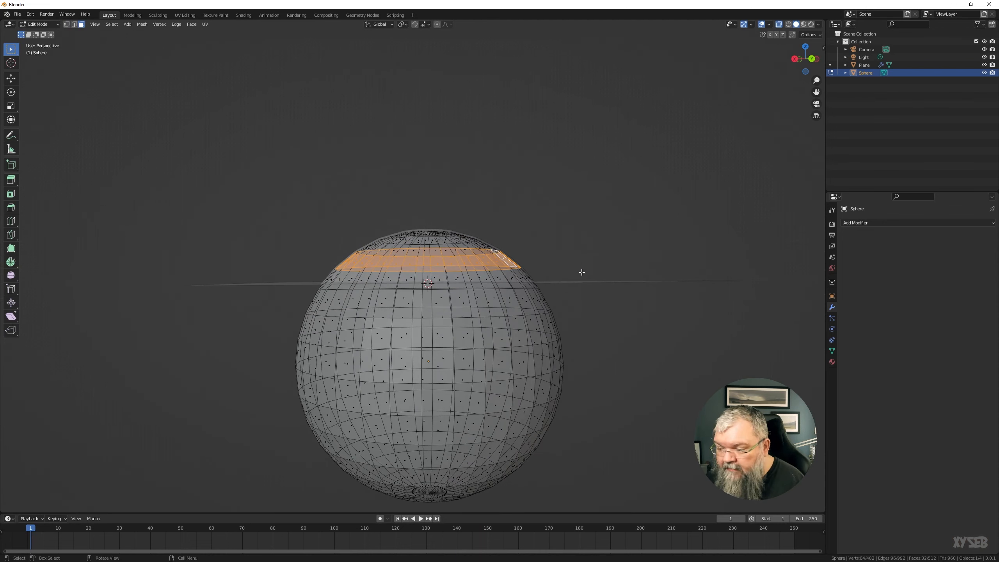
pyautogui.rightClick(576, 265)
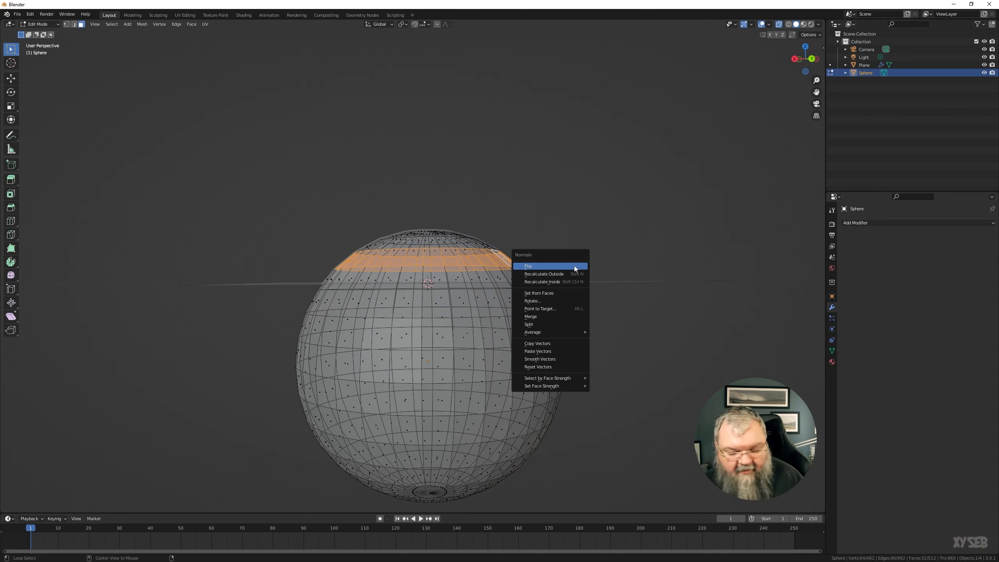
pyautogui.click(576, 266)
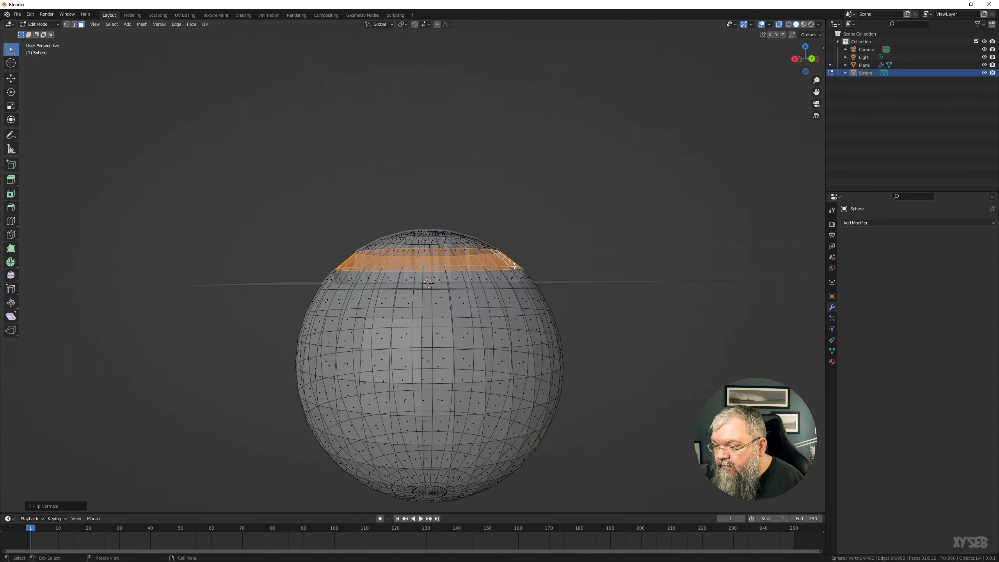
pyautogui.press('Tab')
pyautogui.moveTo(483, 274); pyautogui.dragTo(483, 292, button='middle')
# Select the plane, try the Back face cull on its Shrinkwrap modifier, and set face cull to Off
pyautogui.click(542, 357)
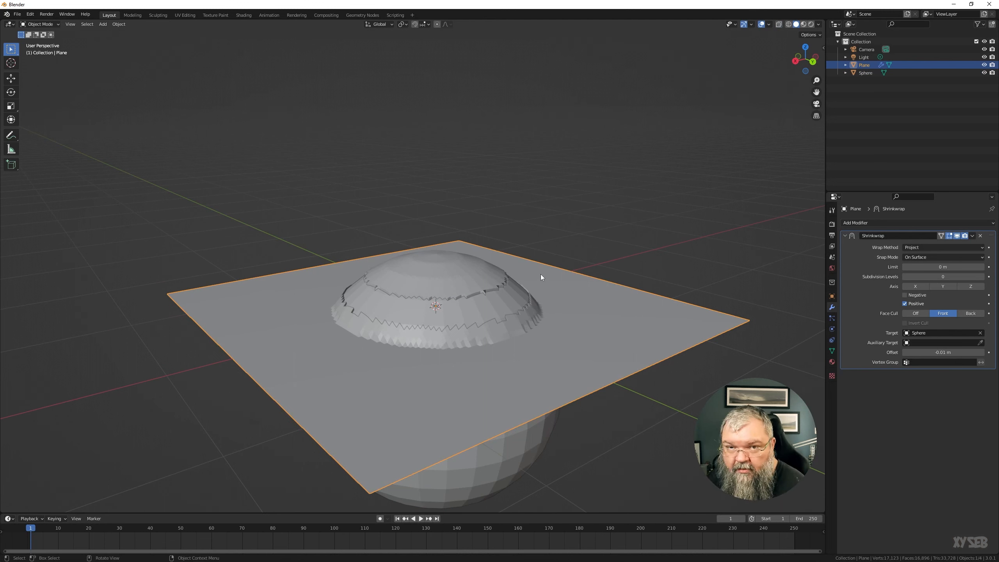
pyautogui.click(968, 313)
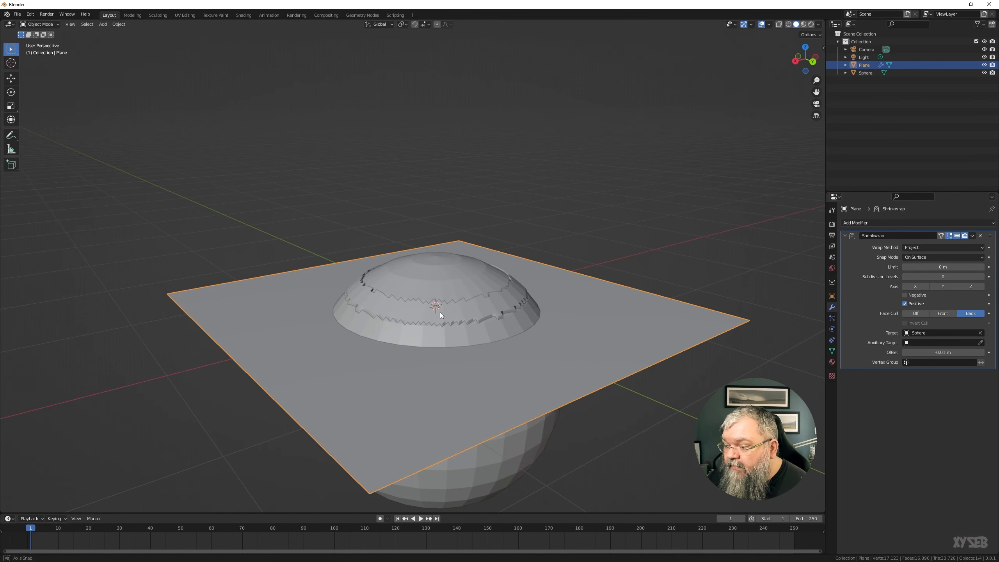
pyautogui.moveTo(441, 313); pyautogui.dragTo(384, 316, button='middle')
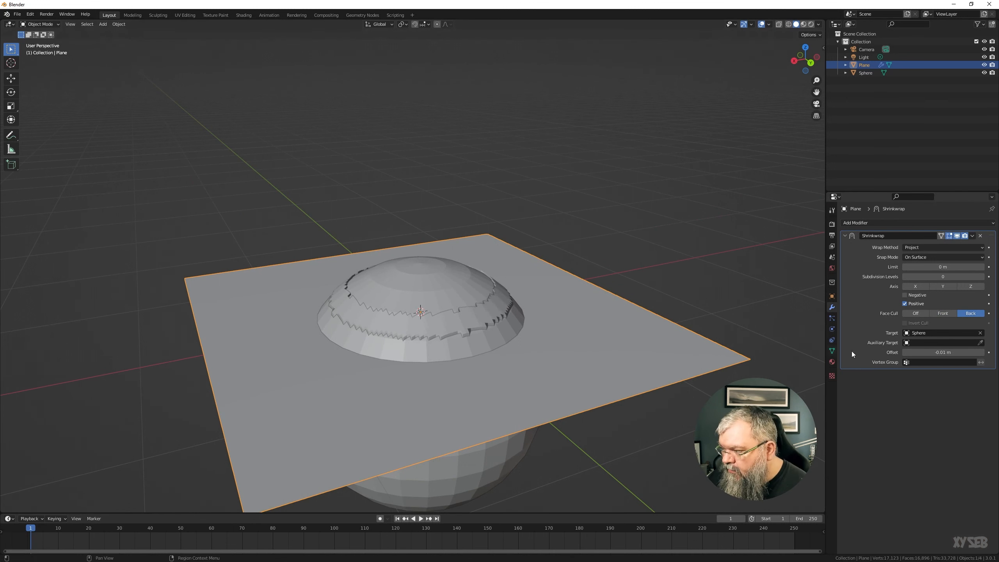
pyautogui.click(911, 313)
pyautogui.moveTo(475, 355); pyautogui.dragTo(631, 353, button='middle')
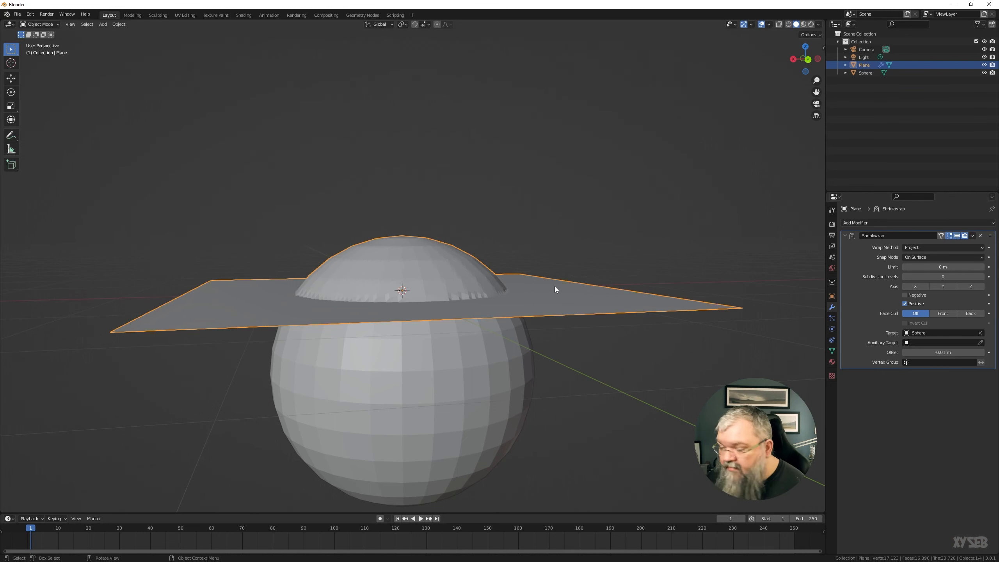
# Add a torus mesh and scale it up into a wide ring around the sphere's domed cap
pyautogui.hotkey('shift', 'a')
pyautogui.moveTo(557, 285)
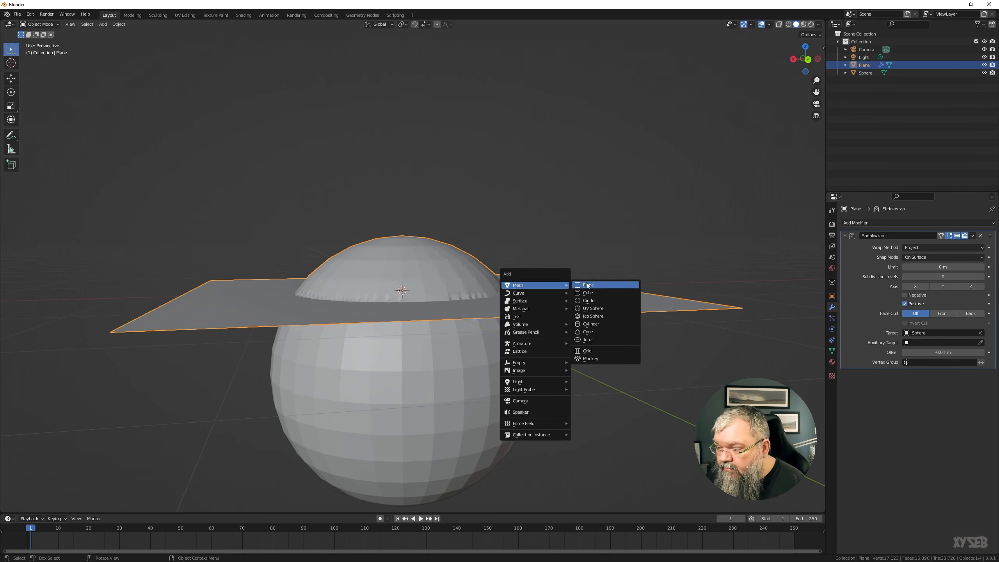
pyautogui.click(598, 339)
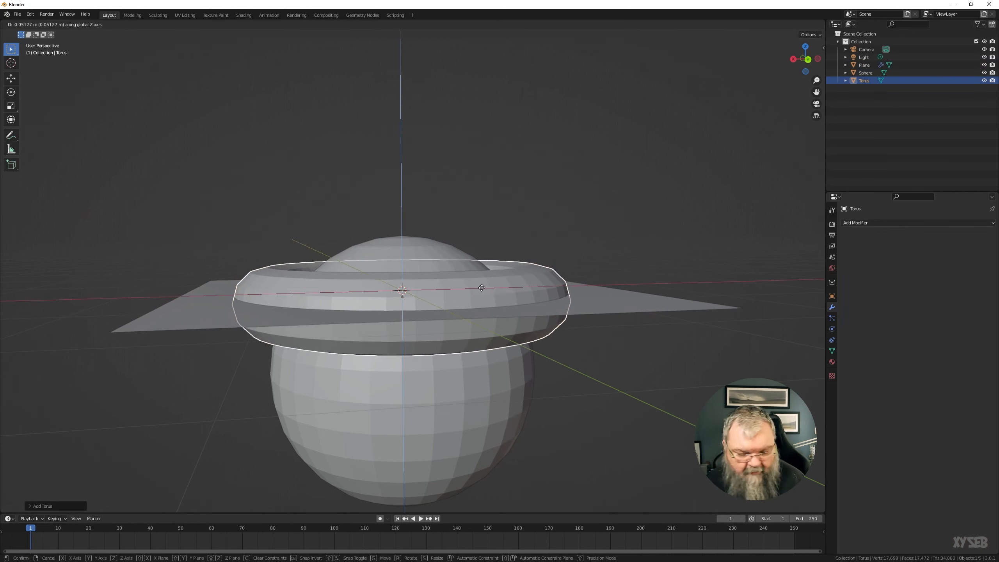
pyautogui.press('s')
pyautogui.click(555, 325)
# In Edit Mode, thin the torus with Shrink/Fatten by about 0.1 m, and adjust its height along Z in Object Mode
pyautogui.press('Tab')
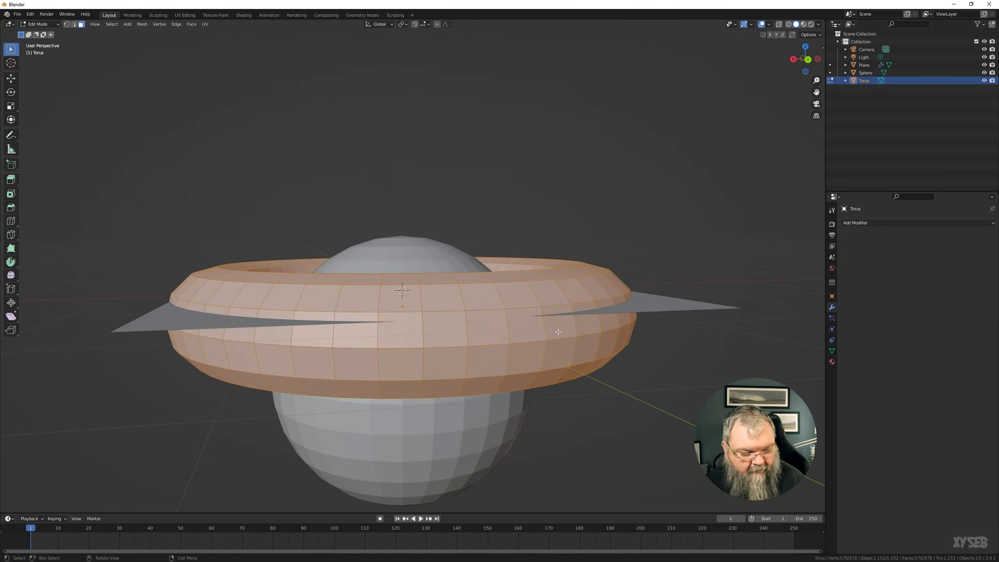
pyautogui.hotkey('alt', 's')
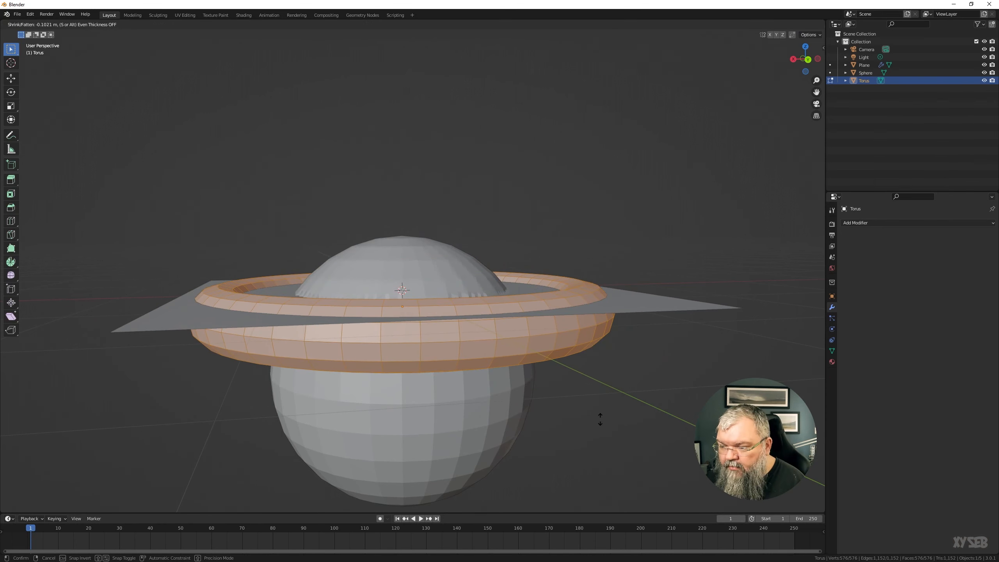
pyautogui.click(596, 422)
pyautogui.press('Tab')
pyautogui.press('g')
pyautogui.press('z')
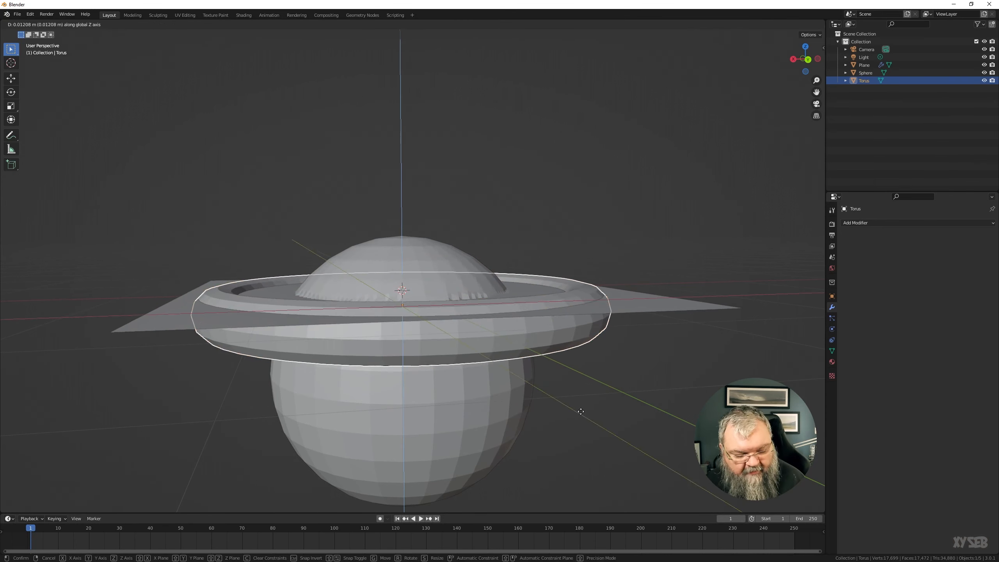
pyautogui.click(582, 407)
# Select the plane and set the Torus as the auxiliary target of its Shrinkwrap modifier
pyautogui.moveTo(558, 359); pyautogui.dragTo(523, 380, button='middle')
pyautogui.click(542, 439)
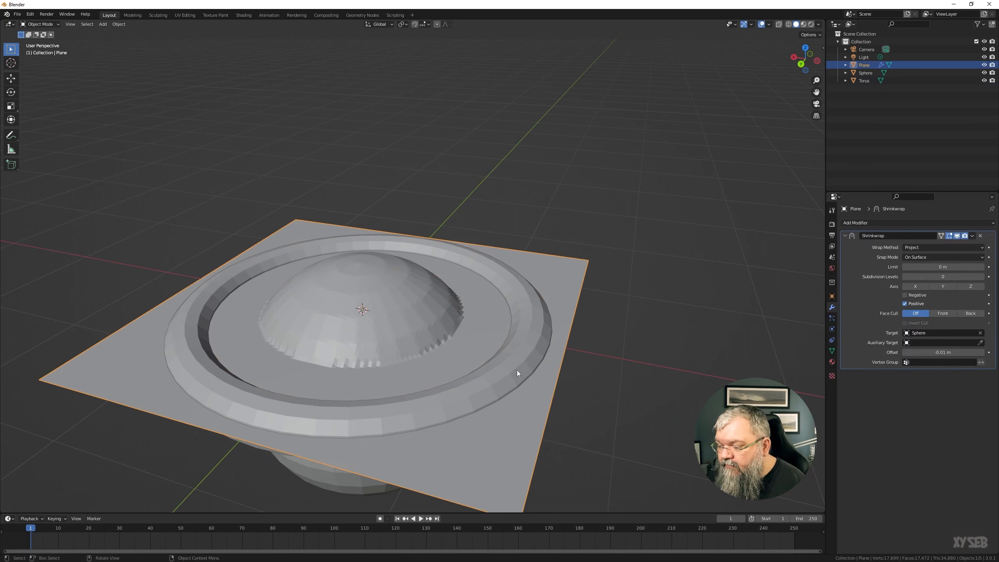
pyautogui.click(980, 342)
pyautogui.click(551, 290)
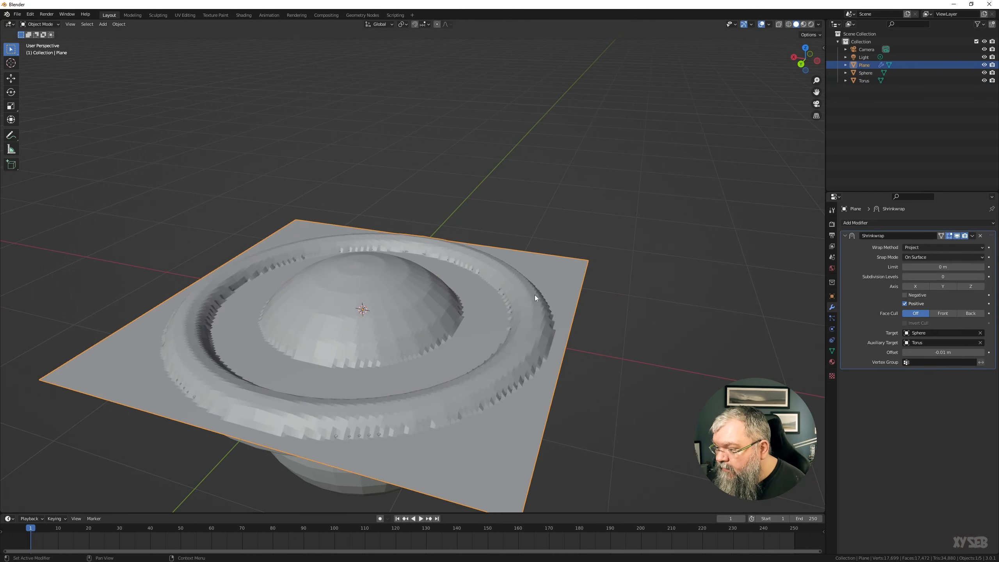
# Select the torus and move it about 1.1 m along the Y axis so its ring crosses the dome
pyautogui.moveTo(547, 381); pyautogui.dragTo(735, 360, button='middle')
pyautogui.click(640, 329)
pyautogui.press('g')
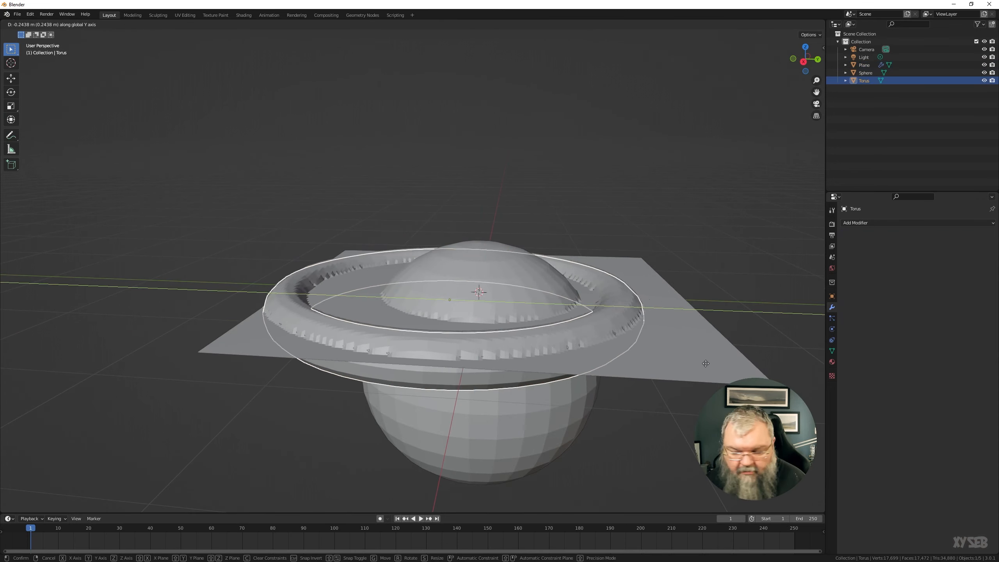
pyautogui.press('y')
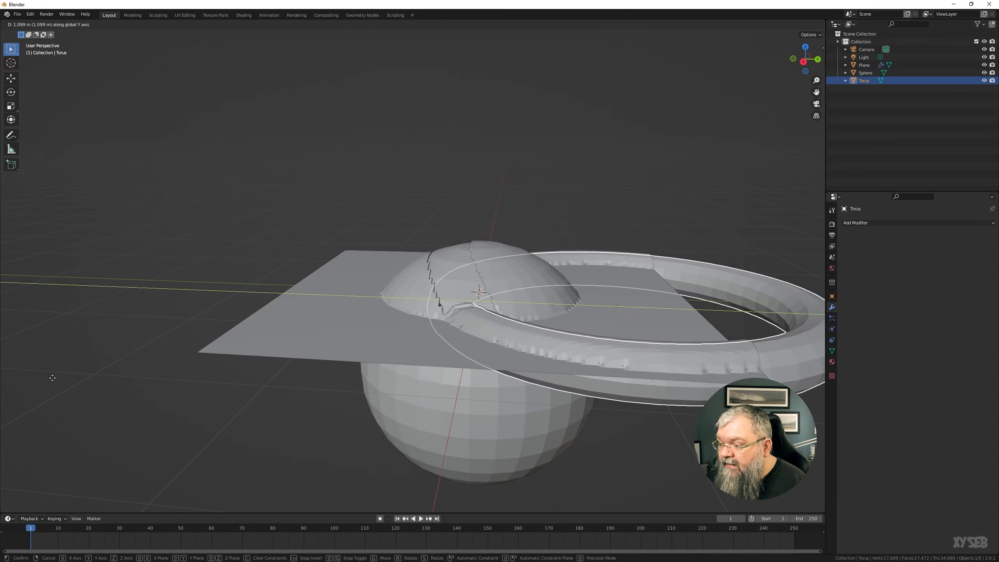
pyautogui.click(53, 377)
# Slide the torus back along the Y axis until it encircles the dome on the plane
pyautogui.moveTo(389, 346); pyautogui.dragTo(450, 294, button='middle')
pyautogui.click(531, 343)
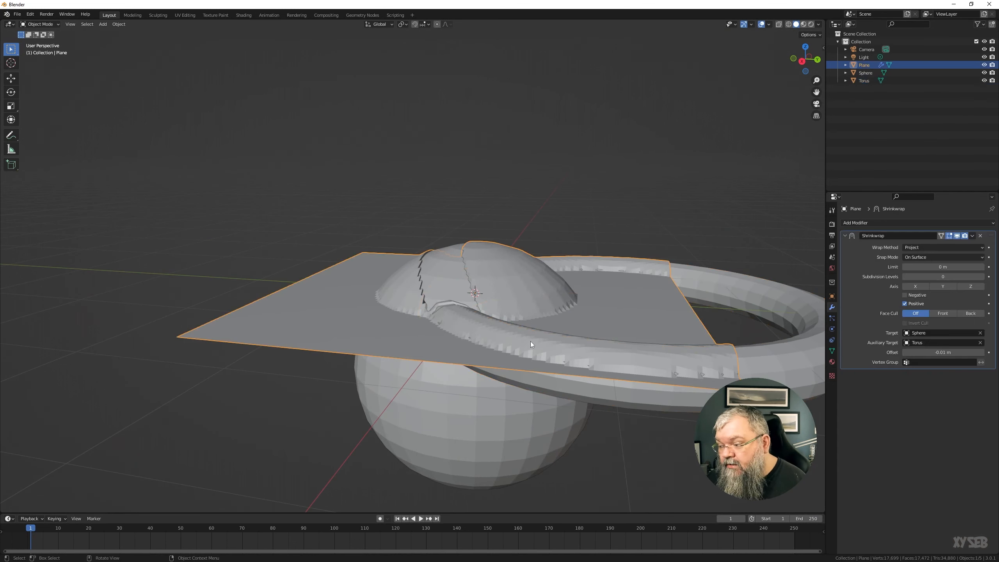
pyautogui.click(584, 362)
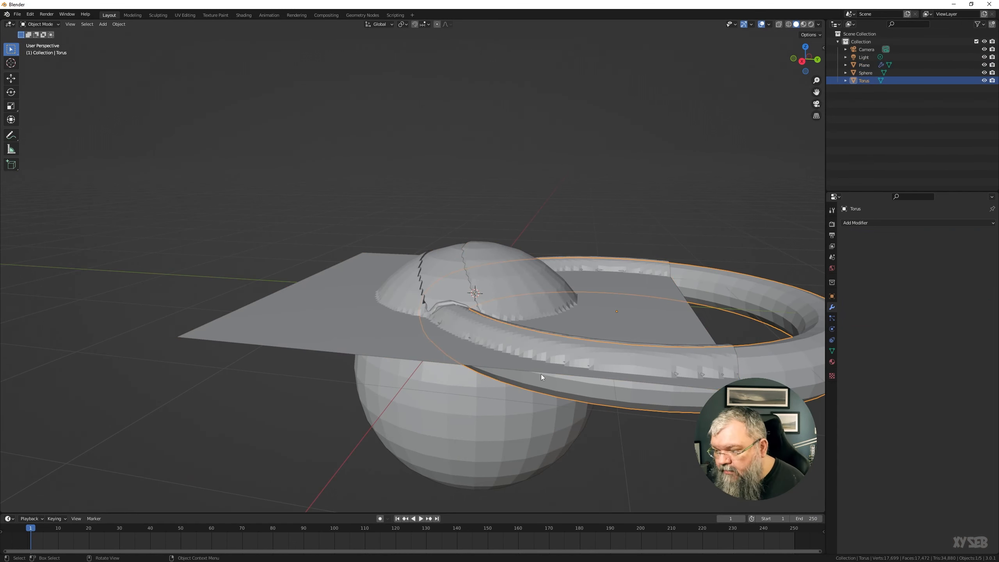
pyautogui.moveTo(541, 374); pyautogui.dragTo(478, 366, button='middle')
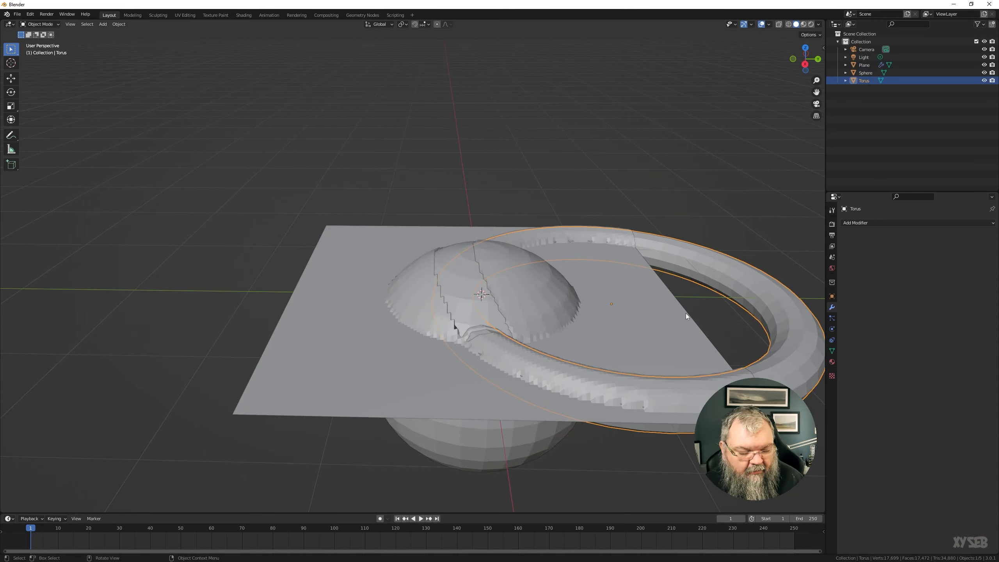
pyautogui.press('g')
pyautogui.press('y')
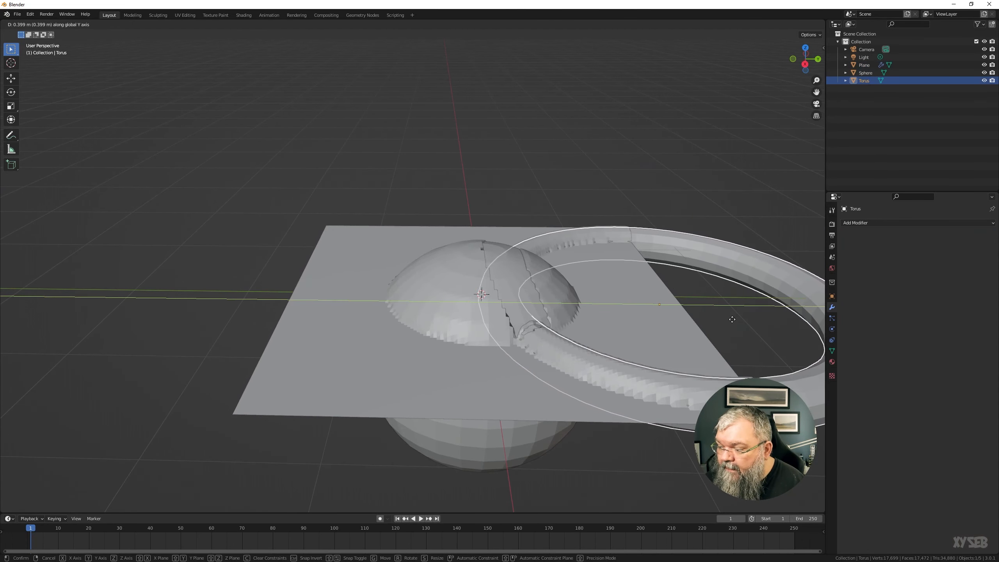
pyautogui.click(562, 326)
# Select the torus and delete it from the scene
pyautogui.moveTo(562, 326); pyautogui.dragTo(516, 374, button='middle')
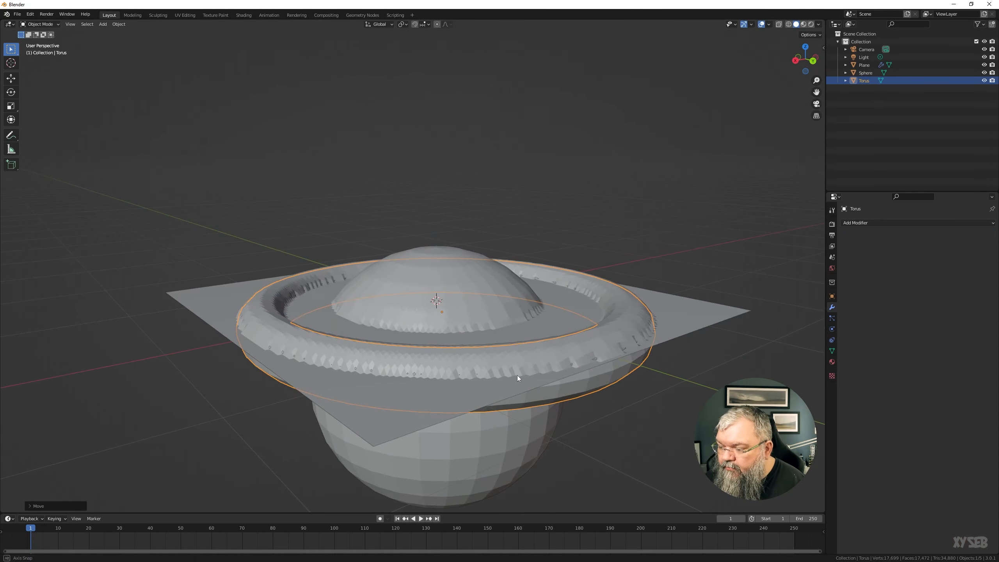
pyautogui.click(553, 421)
pyautogui.click(608, 344)
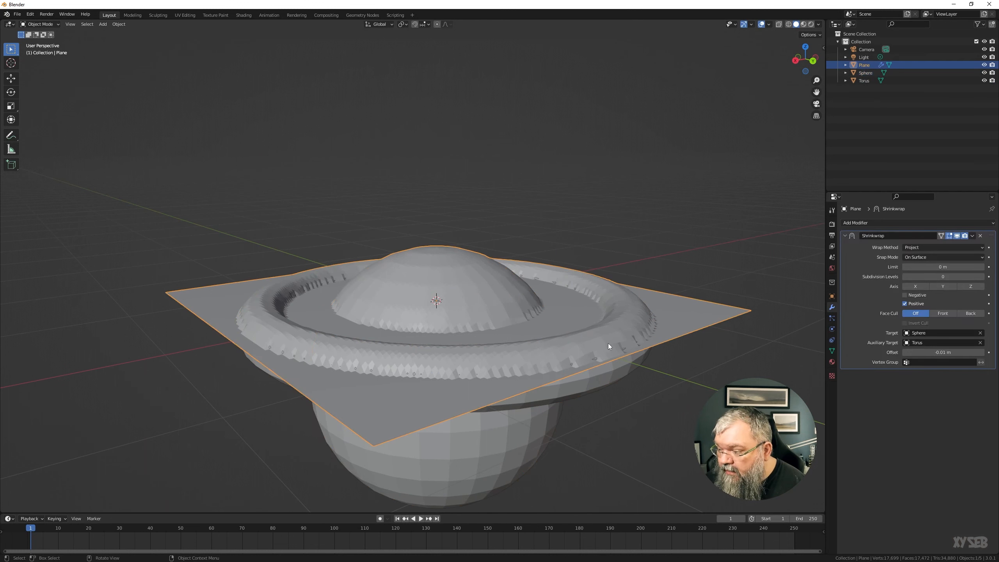
pyautogui.click(614, 378)
pyautogui.press('Delete')
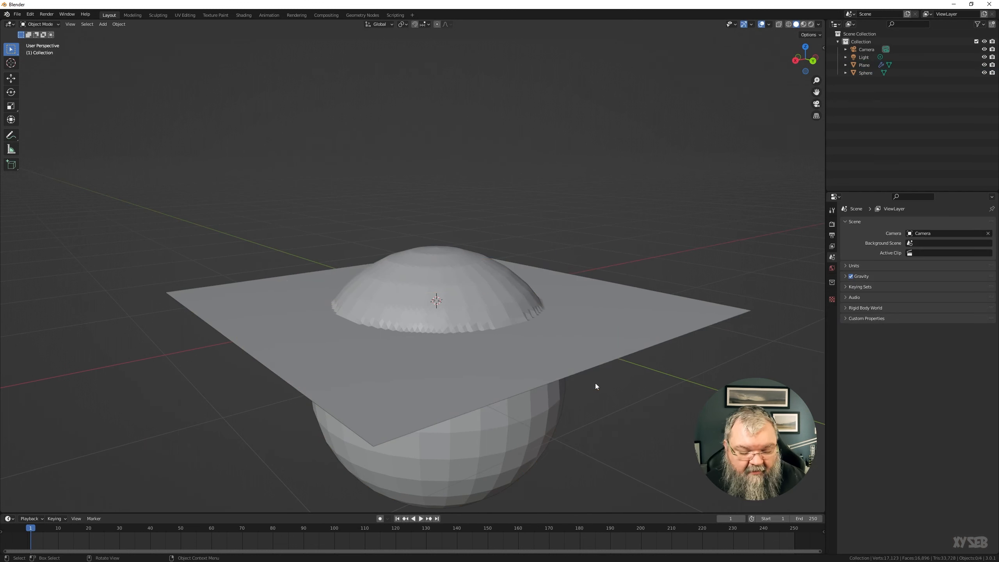
# Try the Nearest Surface Point wrap method on the plane's Shrinkwrap modifier, and set the method back to Project
pyautogui.click(540, 358)
pyautogui.click(919, 248)
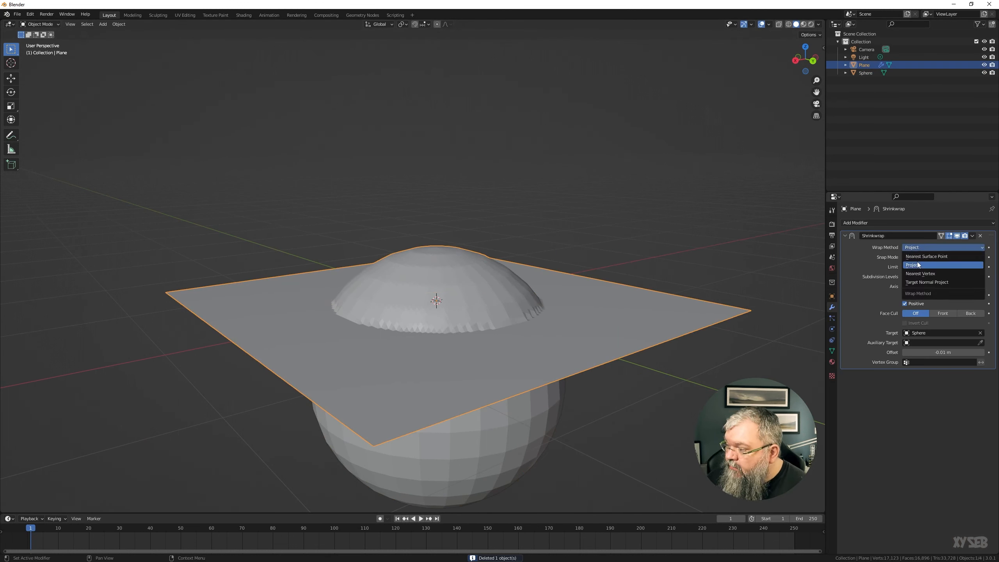
pyautogui.click(921, 256)
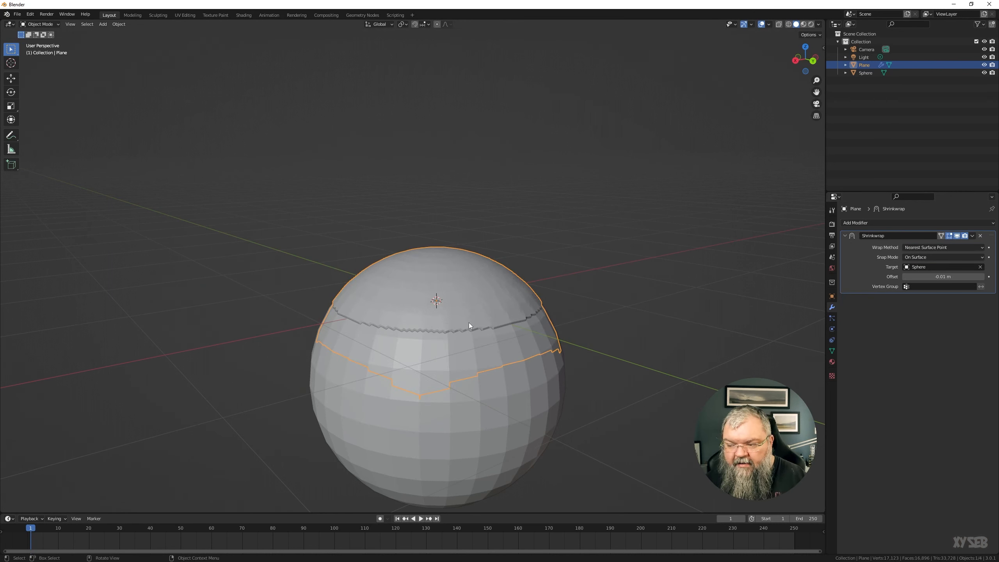
pyautogui.click(916, 246)
pyautogui.click(943, 265)
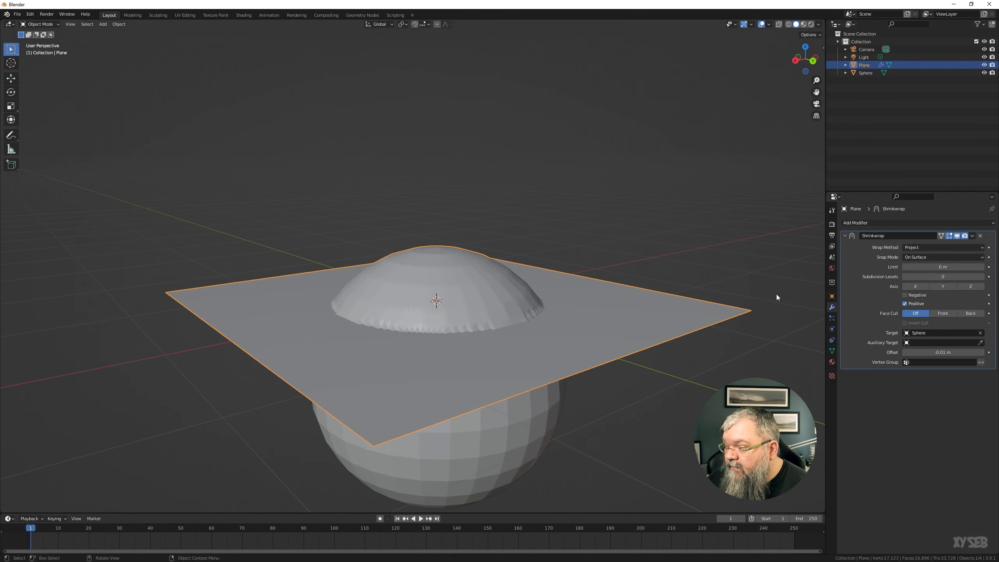
# Select the sphere and scale it down along the Z and X axes into an ellipsoid elongated along Y
pyautogui.click(459, 358)
pyautogui.moveTo(391, 331); pyautogui.dragTo(425, 326, button='middle')
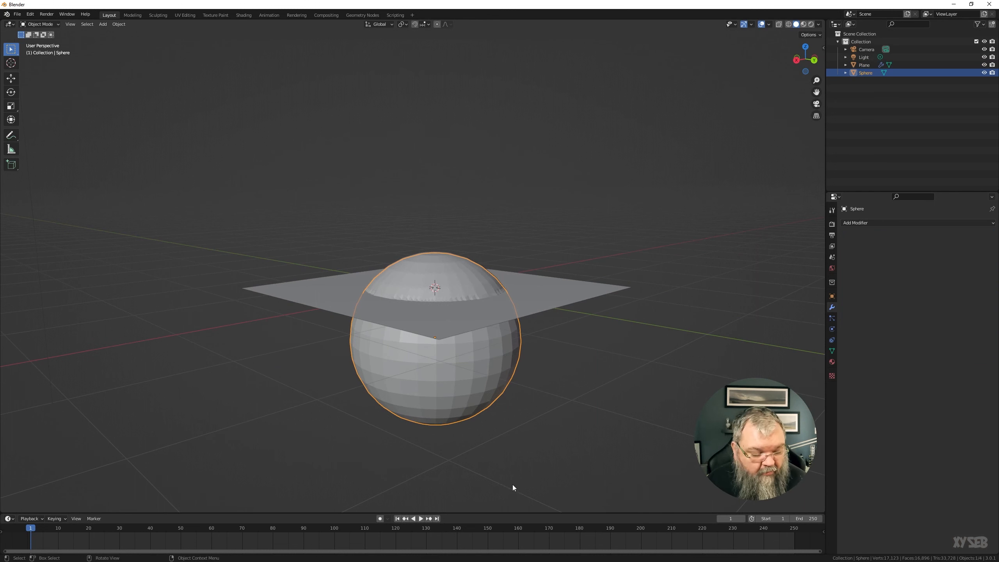
pyautogui.press('s')
pyautogui.press('z')
pyautogui.click(494, 392)
pyautogui.moveTo(584, 347); pyautogui.dragTo(541, 360, button='middle')
pyautogui.press('s')
pyautogui.press('x')
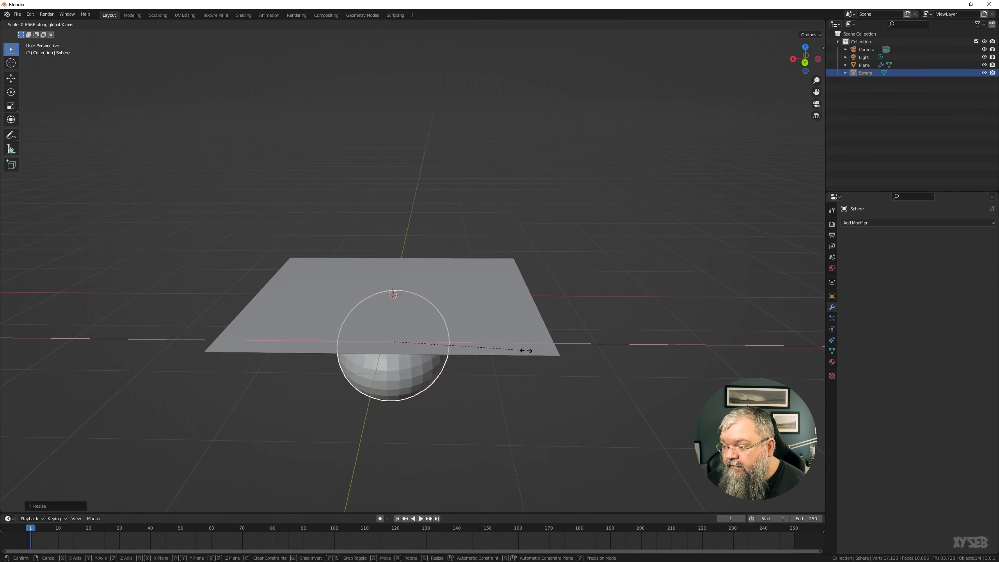
pyautogui.click(469, 348)
# Scale the ellipsoid down uniformly and raise it along Z until its top pokes through the plane
pyautogui.moveTo(470, 378); pyautogui.dragTo(406, 389, button='middle')
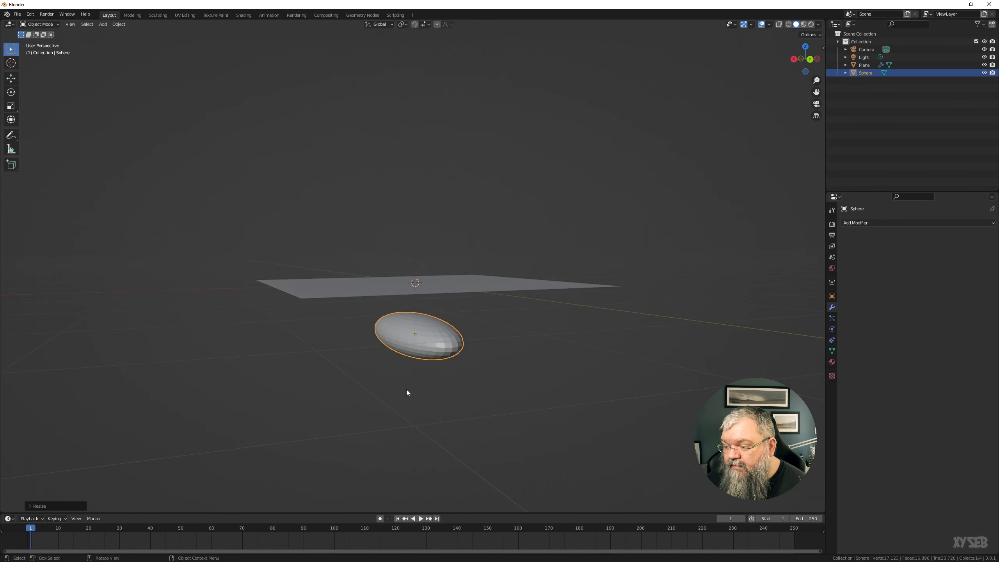
pyautogui.press('s')
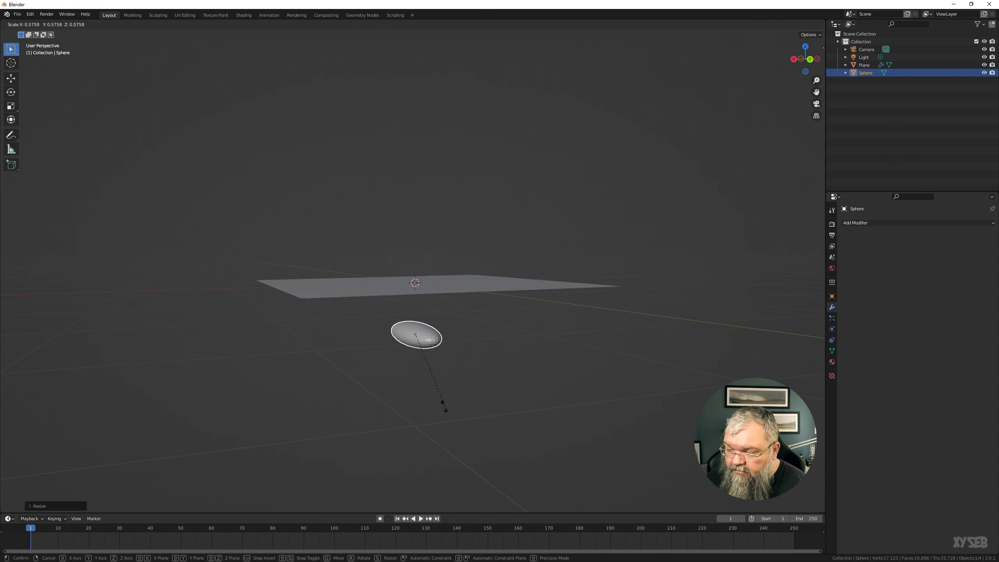
pyautogui.click(434, 401)
pyautogui.press('g')
pyautogui.press('z')
pyautogui.click(432, 353)
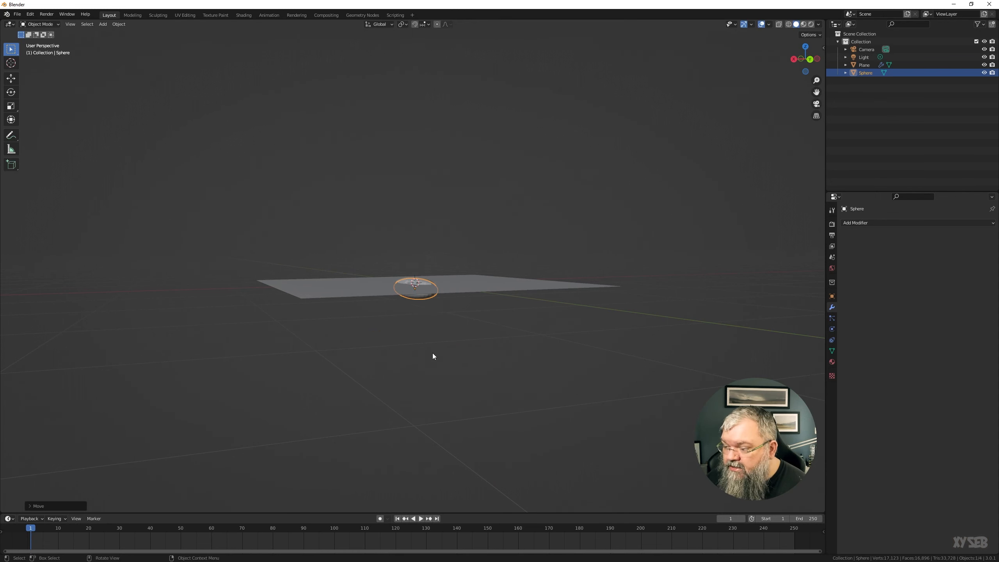
# Slide the ellipsoid along the Y axis across the plane to test how the bulge follows it
pyautogui.moveTo(432, 353); pyautogui.dragTo(496, 377, button='middle')
pyautogui.press('g')
pyautogui.press('y')
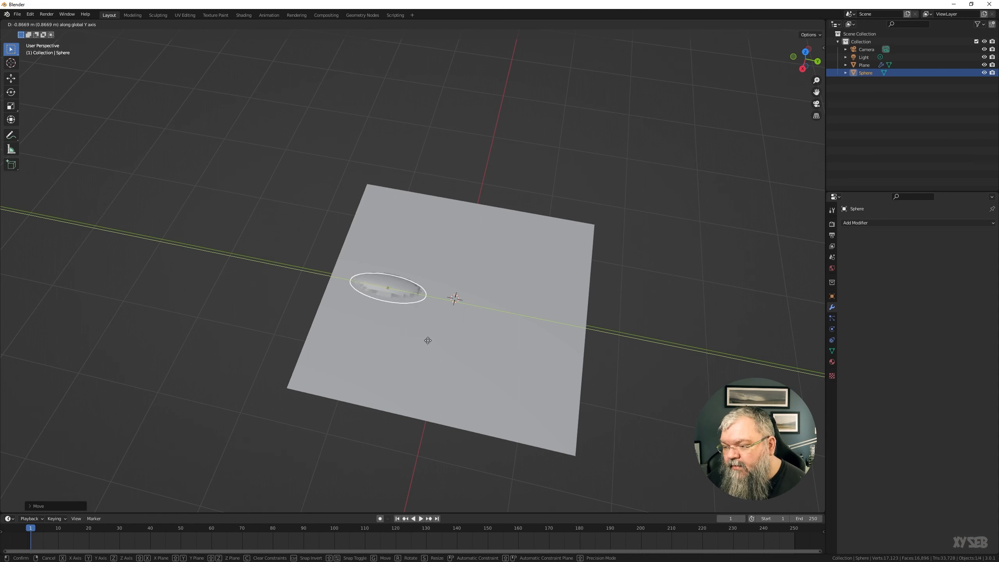
pyautogui.click(566, 375)
# Add a Subdivision Surface modifier to the plane with the viewport level set to 2
pyautogui.moveTo(566, 375)
pyautogui.mouseDown(button='middle')
pyautogui.moveTo(600, 391)
pyautogui.moveTo(562, 356)
pyautogui.mouseUp(button='middle')
pyautogui.click(454, 317)
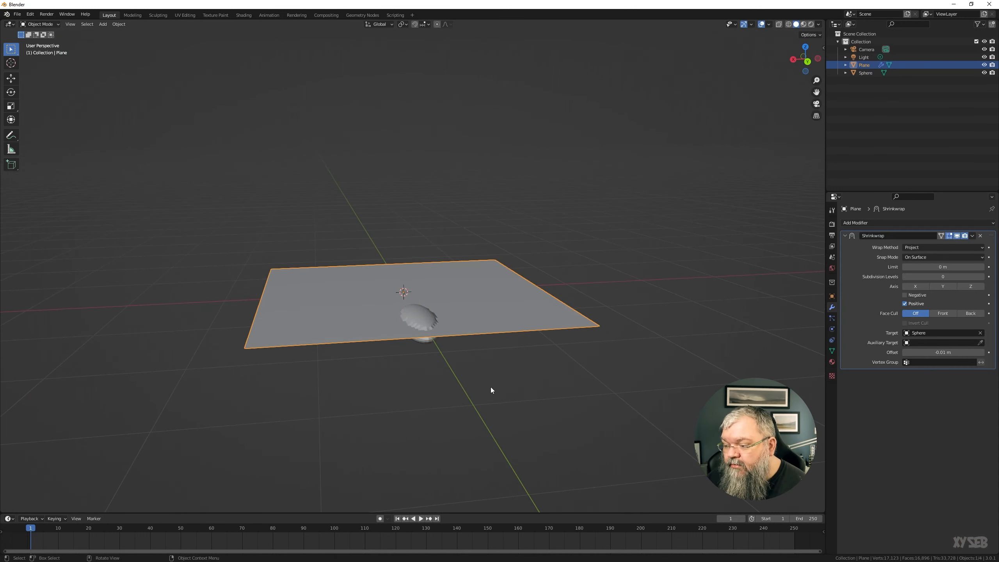
pyautogui.scroll(3, 490, 388)
pyautogui.click(878, 223)
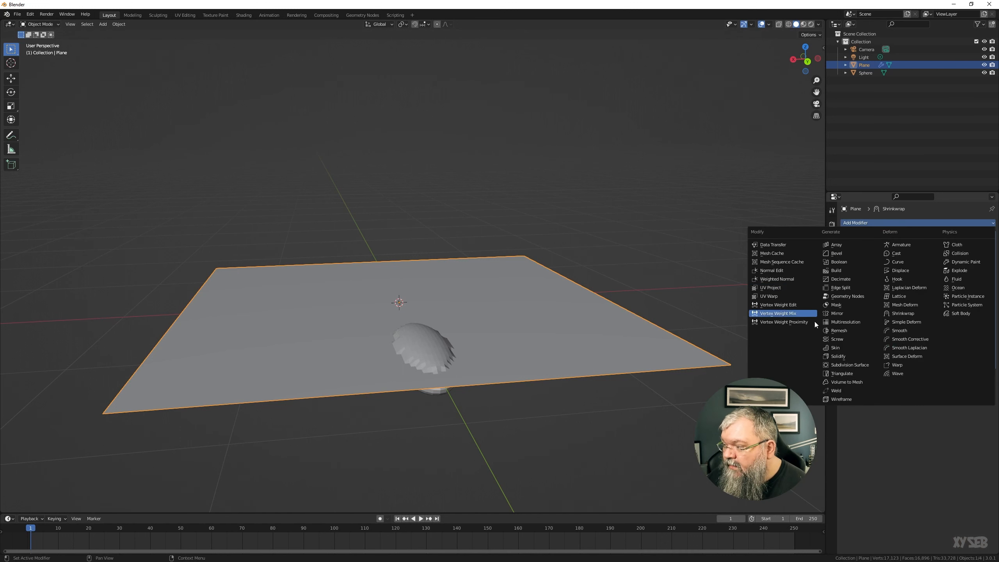
pyautogui.click(850, 364)
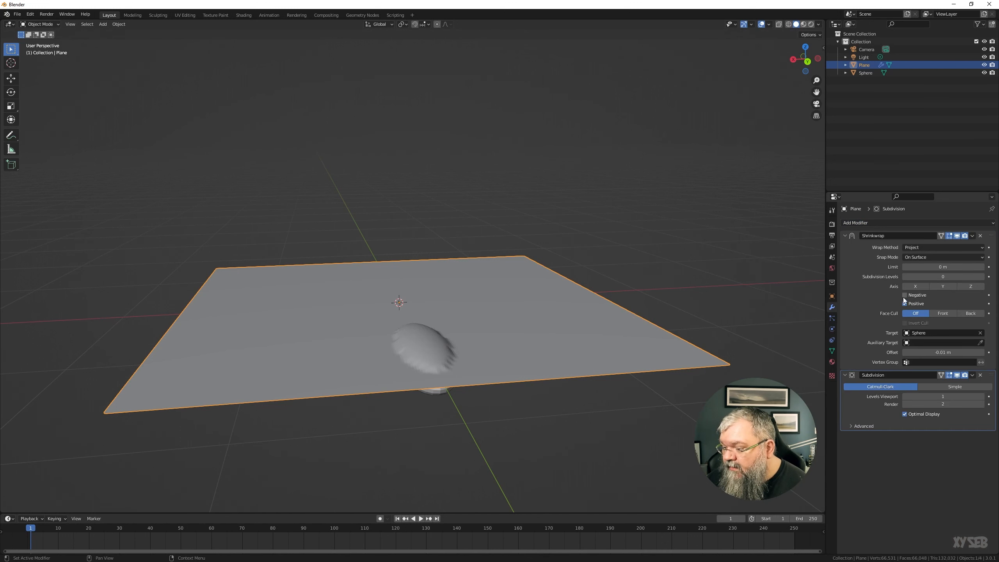
pyautogui.click(982, 397)
pyautogui.moveTo(557, 337); pyautogui.dragTo(495, 353, button='middle')
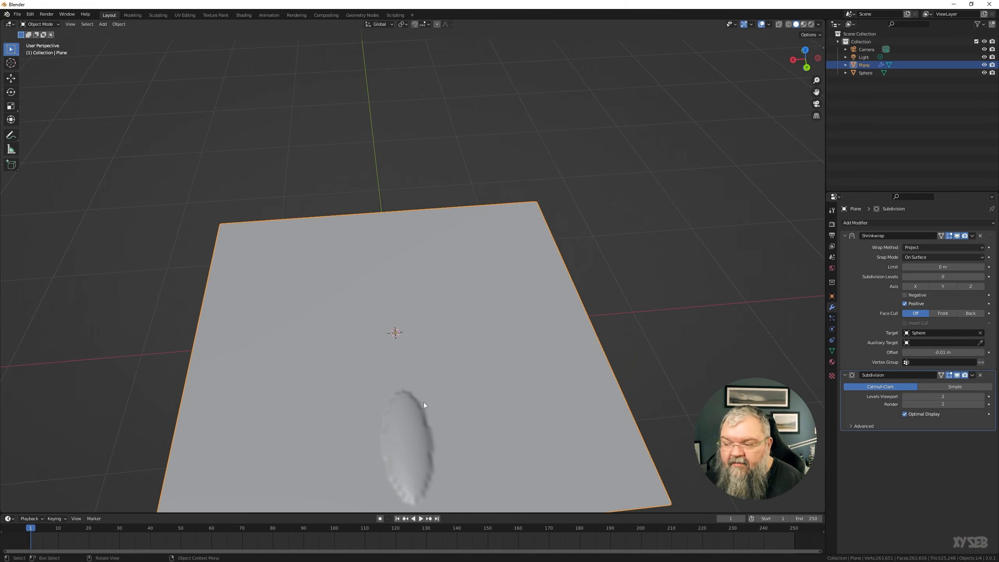
pyautogui.click(887, 224)
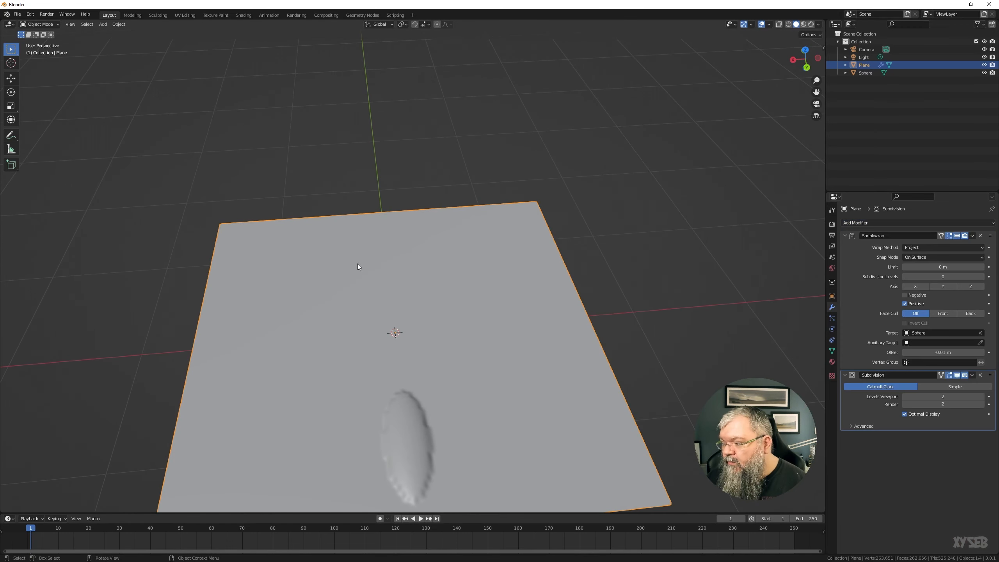
# Select the ellipsoid and move it slightly up along the Z axis
pyautogui.moveTo(426, 400); pyautogui.dragTo(517, 332, button='middle')
pyautogui.click(449, 351)
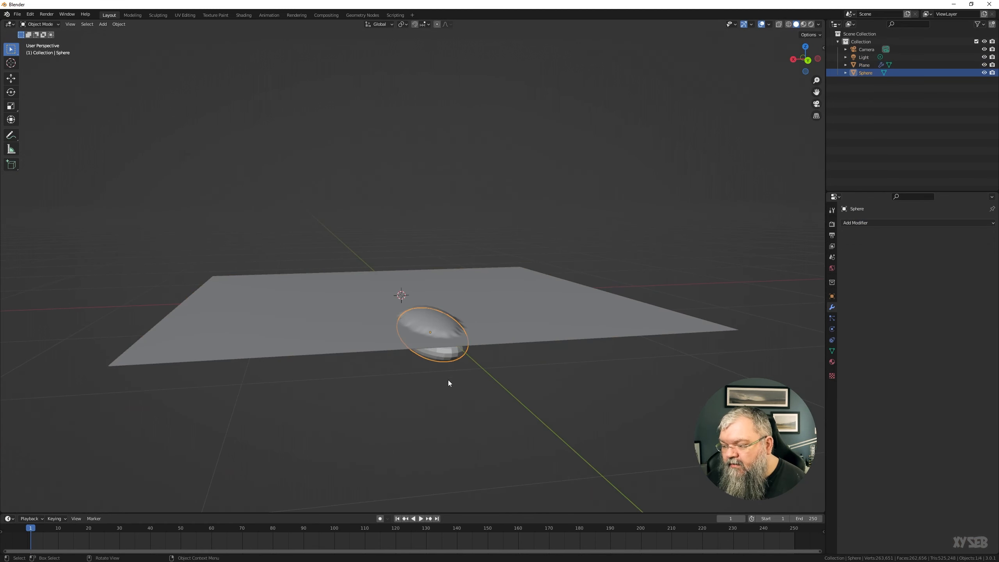
pyautogui.press('g')
pyautogui.press('z')
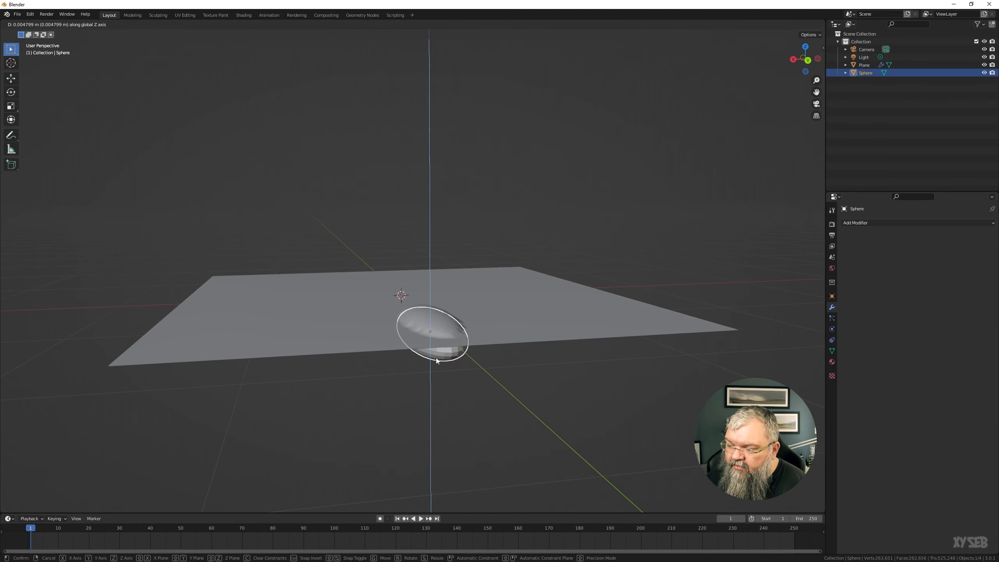
pyautogui.click(436, 358)
# Slide the ellipsoid along the negative Y axis until it straddles the plane's opposite edge
pyautogui.moveTo(436, 358); pyautogui.dragTo(508, 409, button='middle')
pyautogui.press('g')
pyautogui.press('y')
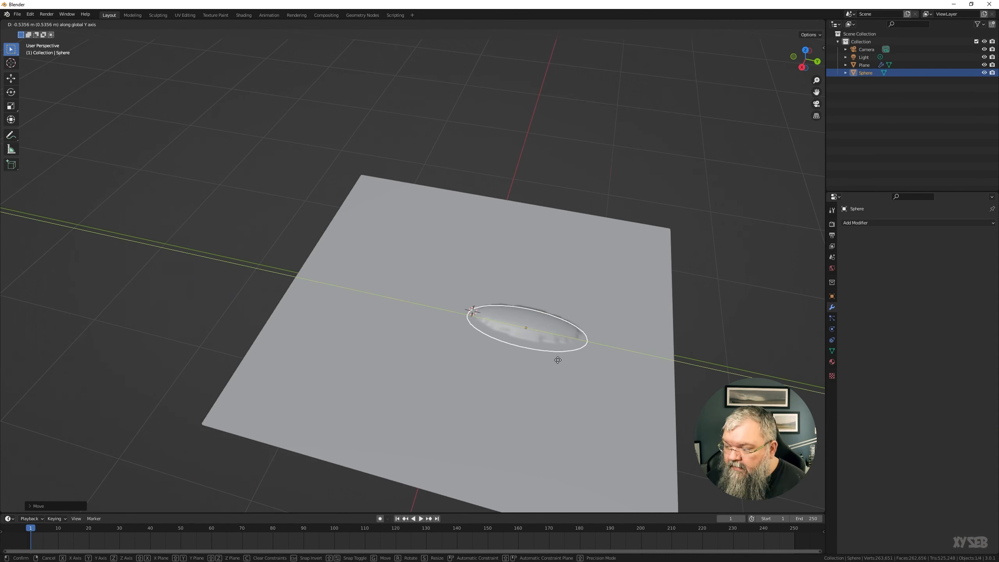
pyautogui.click(365, 309)
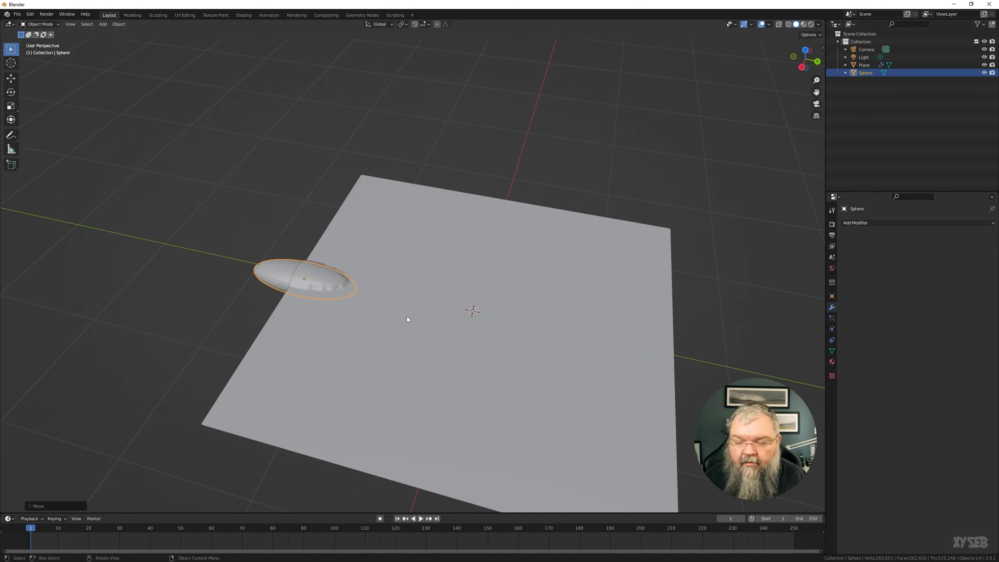
pyautogui.moveTo(396, 381); pyautogui.dragTo(351, 330, button='middle')
pyautogui.click(284, 248)
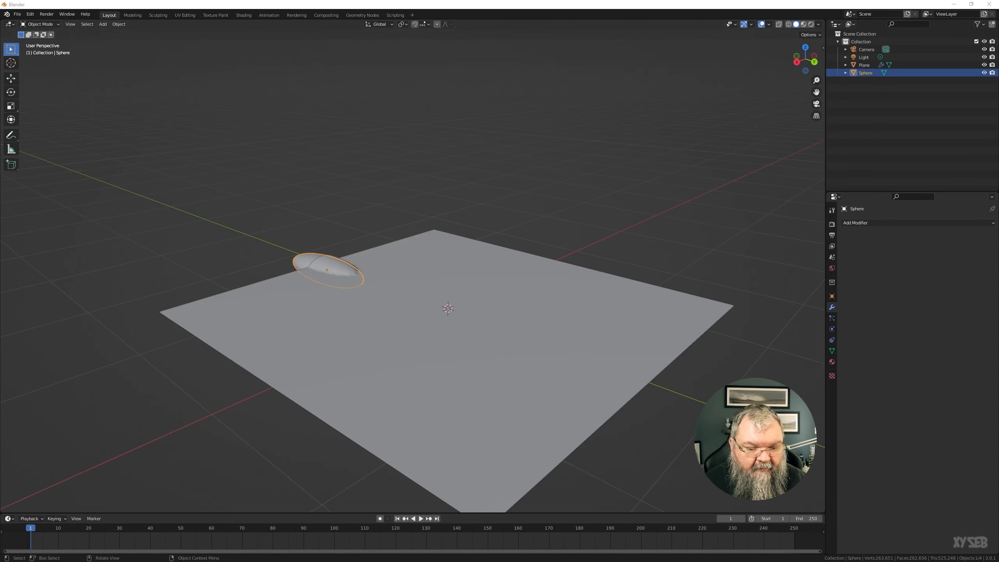